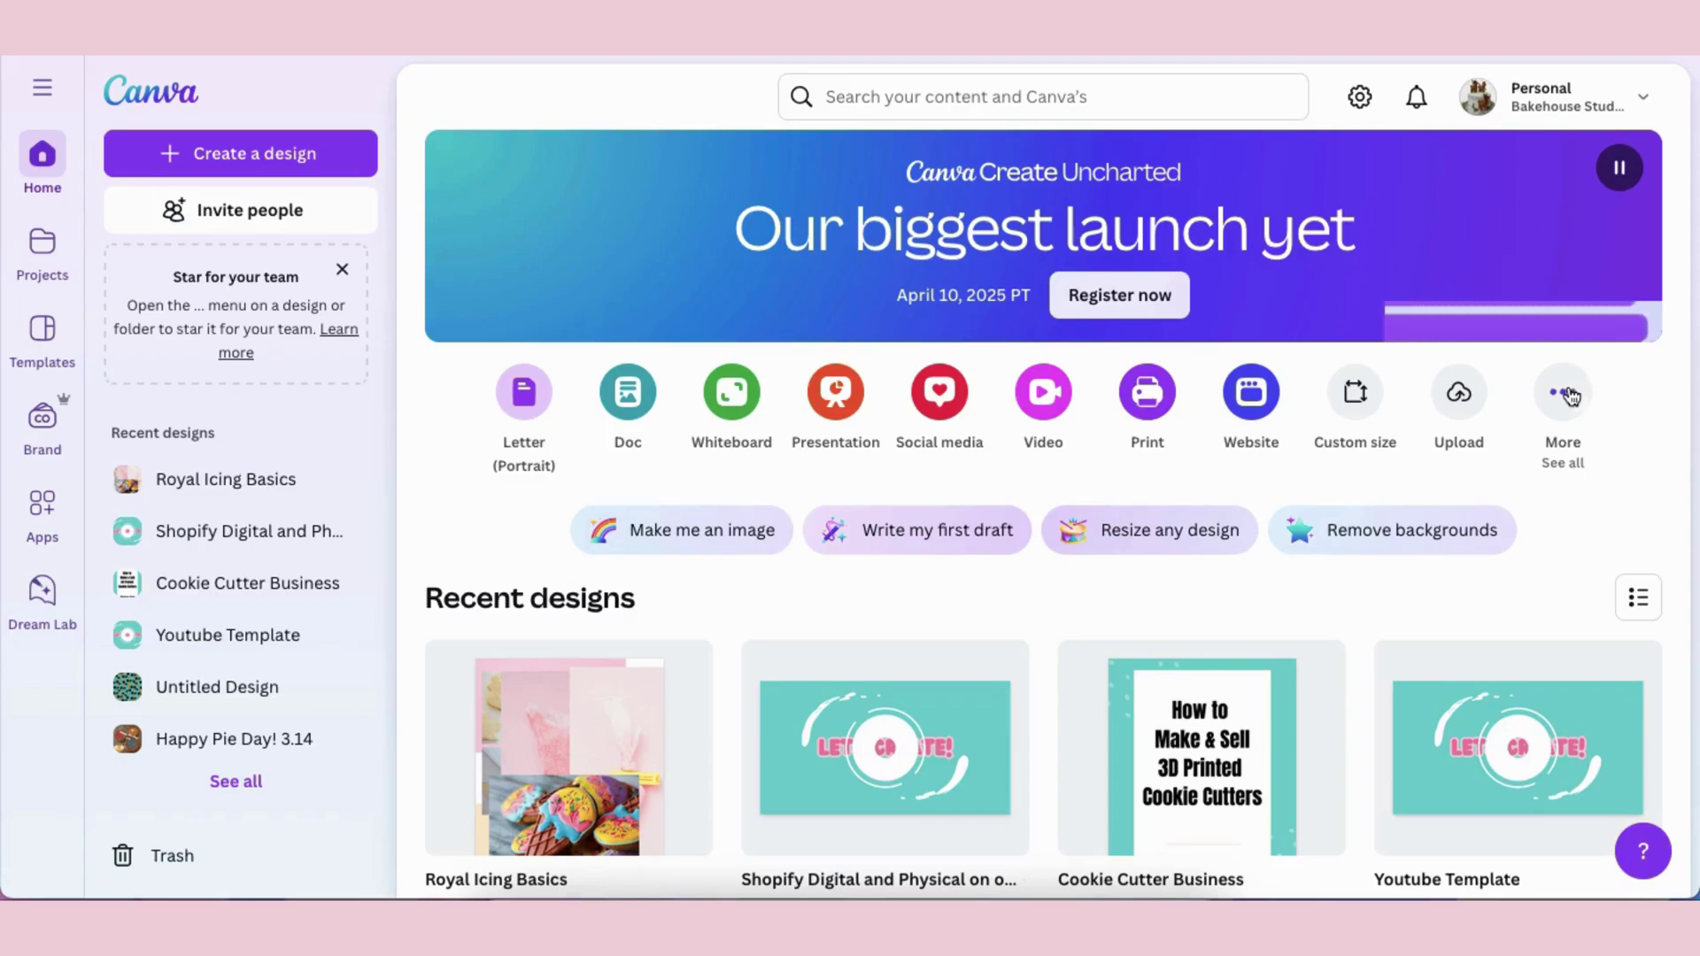
# Step: Create a new custom-size design measuring 8 × 8 in
pyautogui.click(1360, 389)
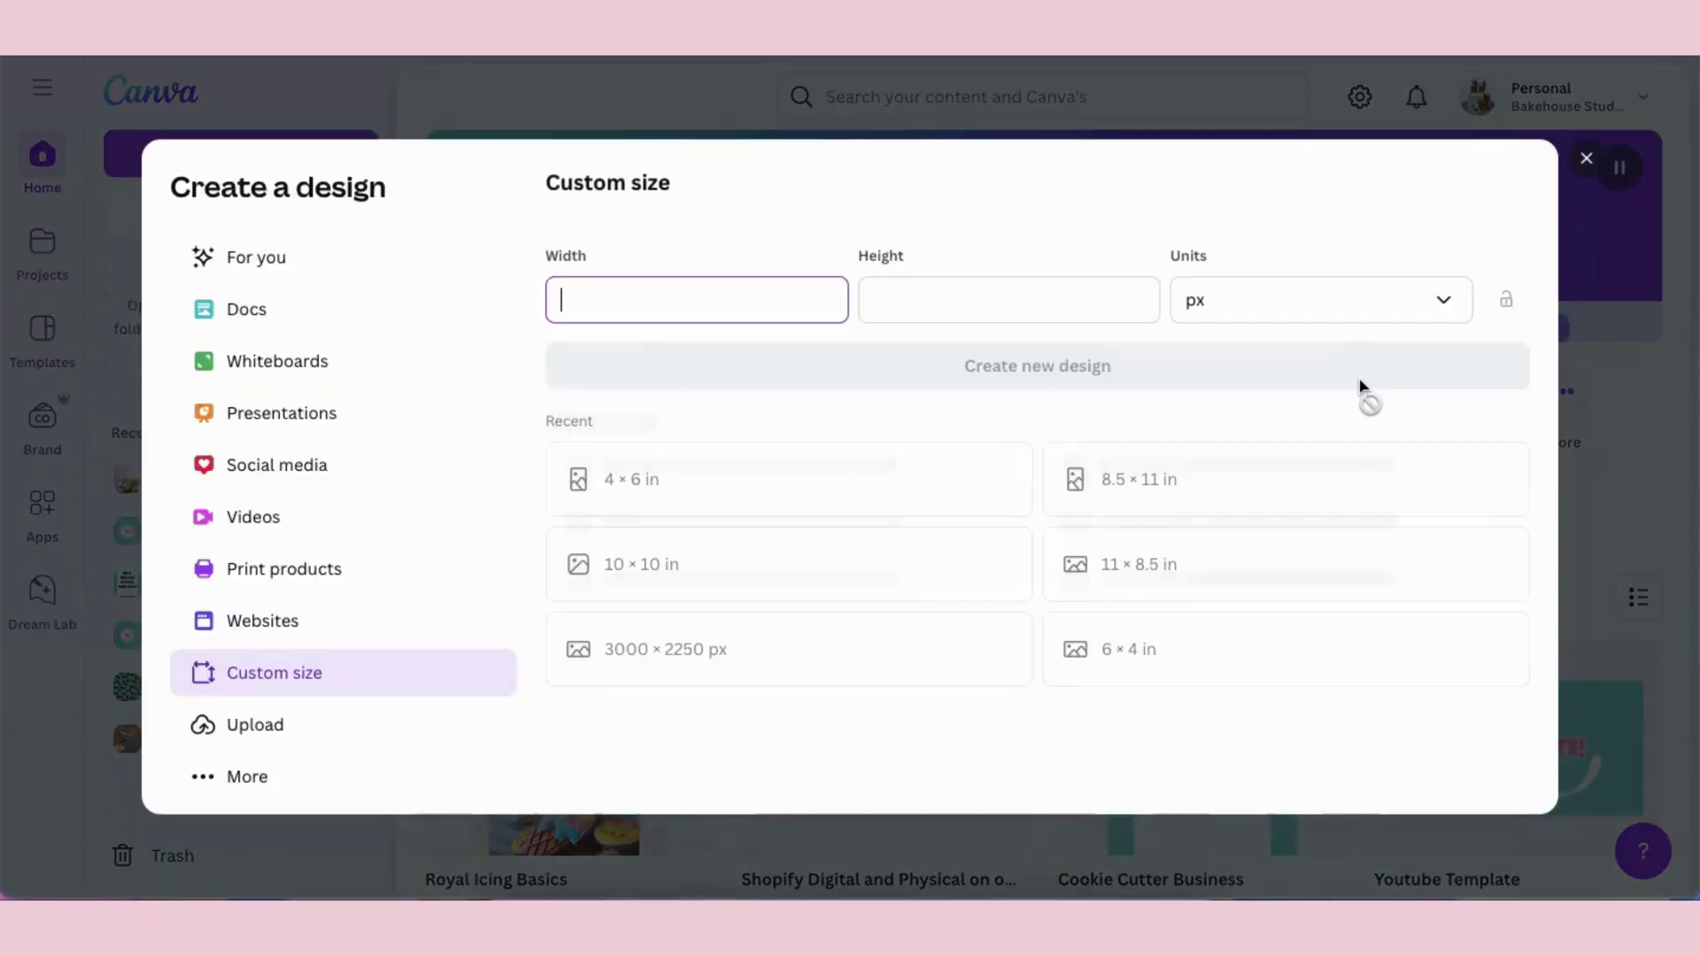
pyautogui.click(1333, 329)
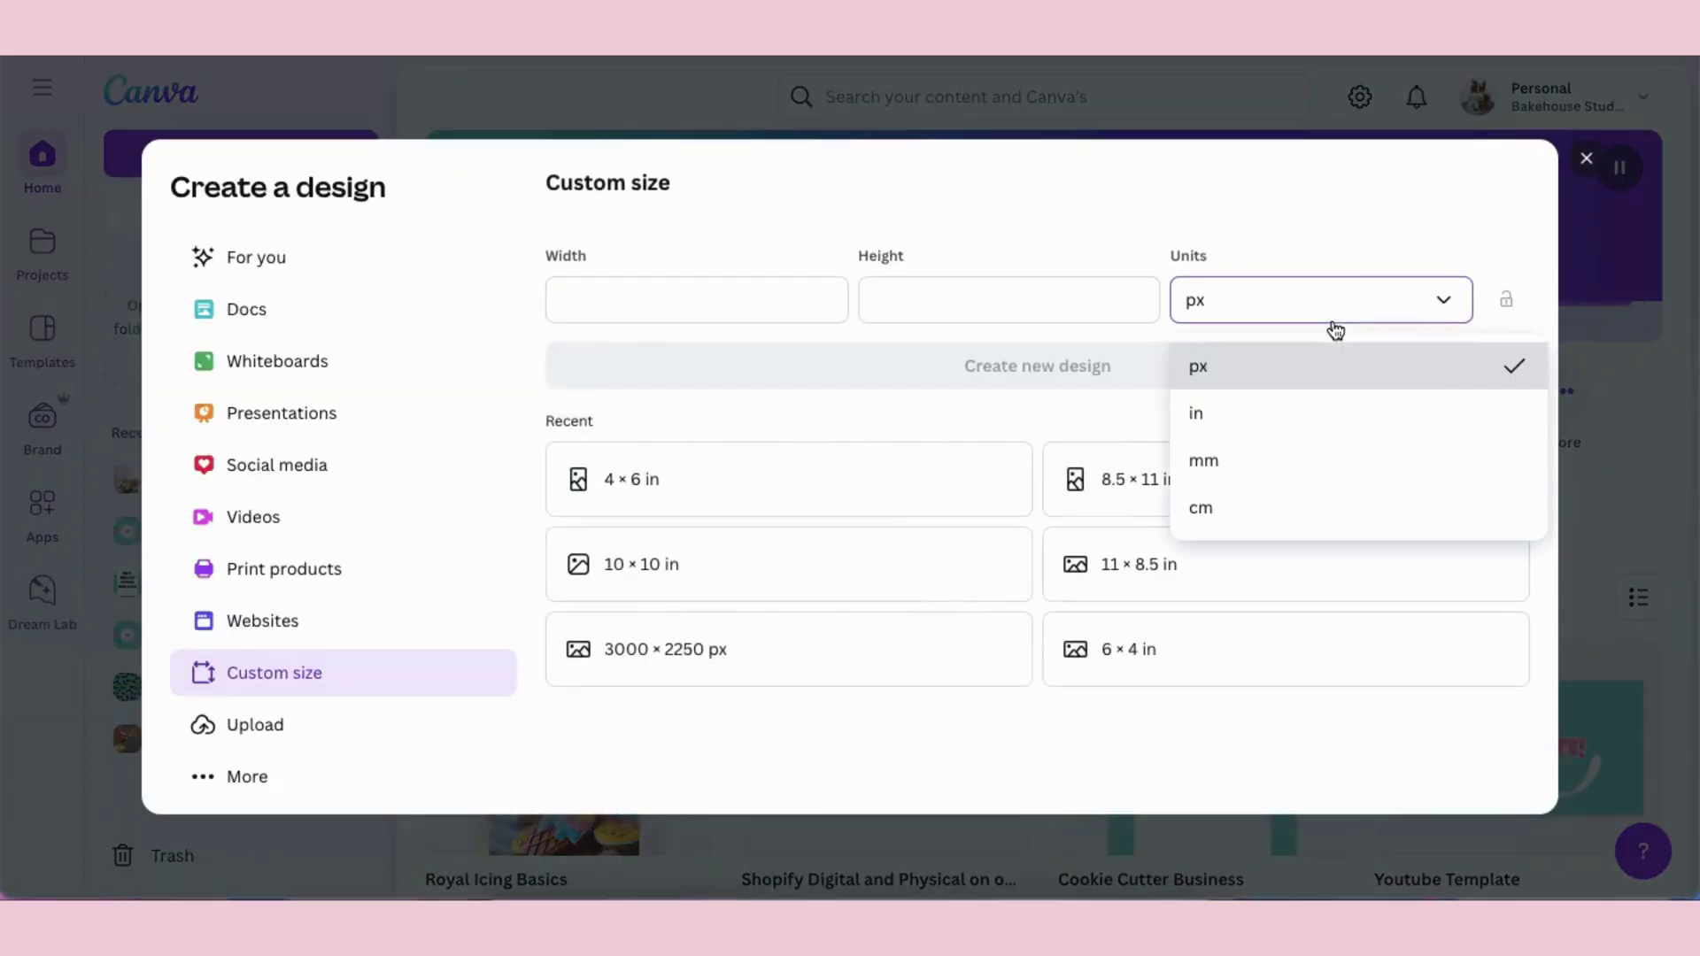
pyautogui.click(1198, 418)
pyautogui.click(733, 301)
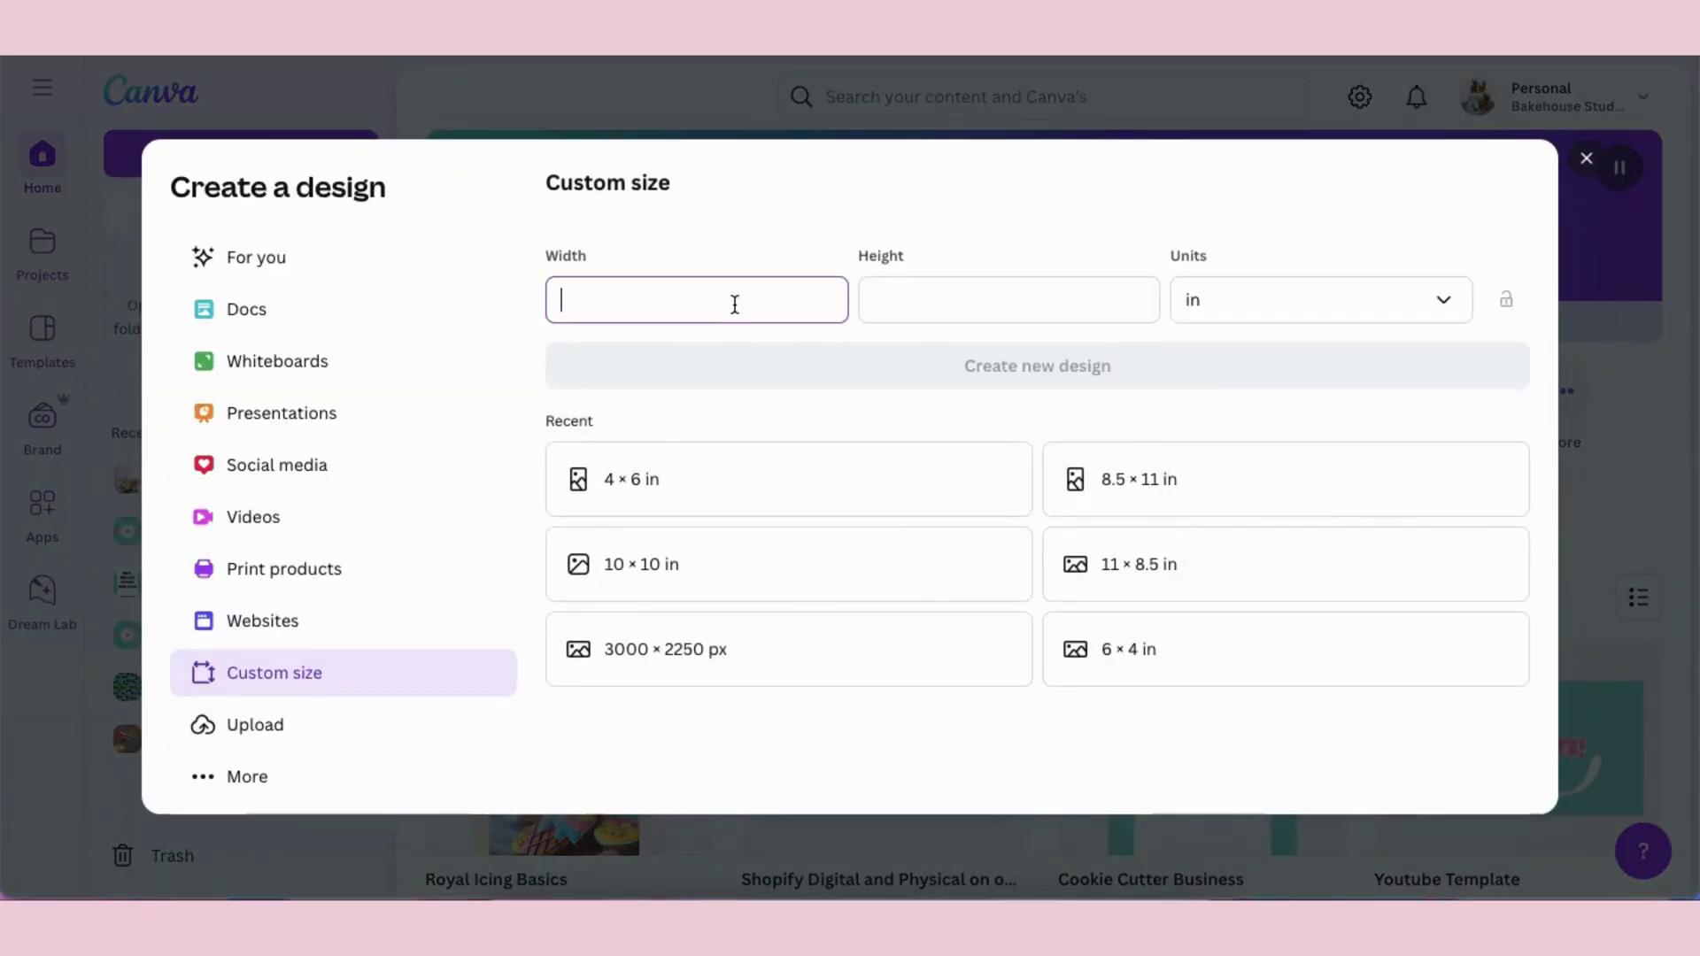
pyautogui.write('8')
pyautogui.click(991, 300)
pyautogui.write('8')
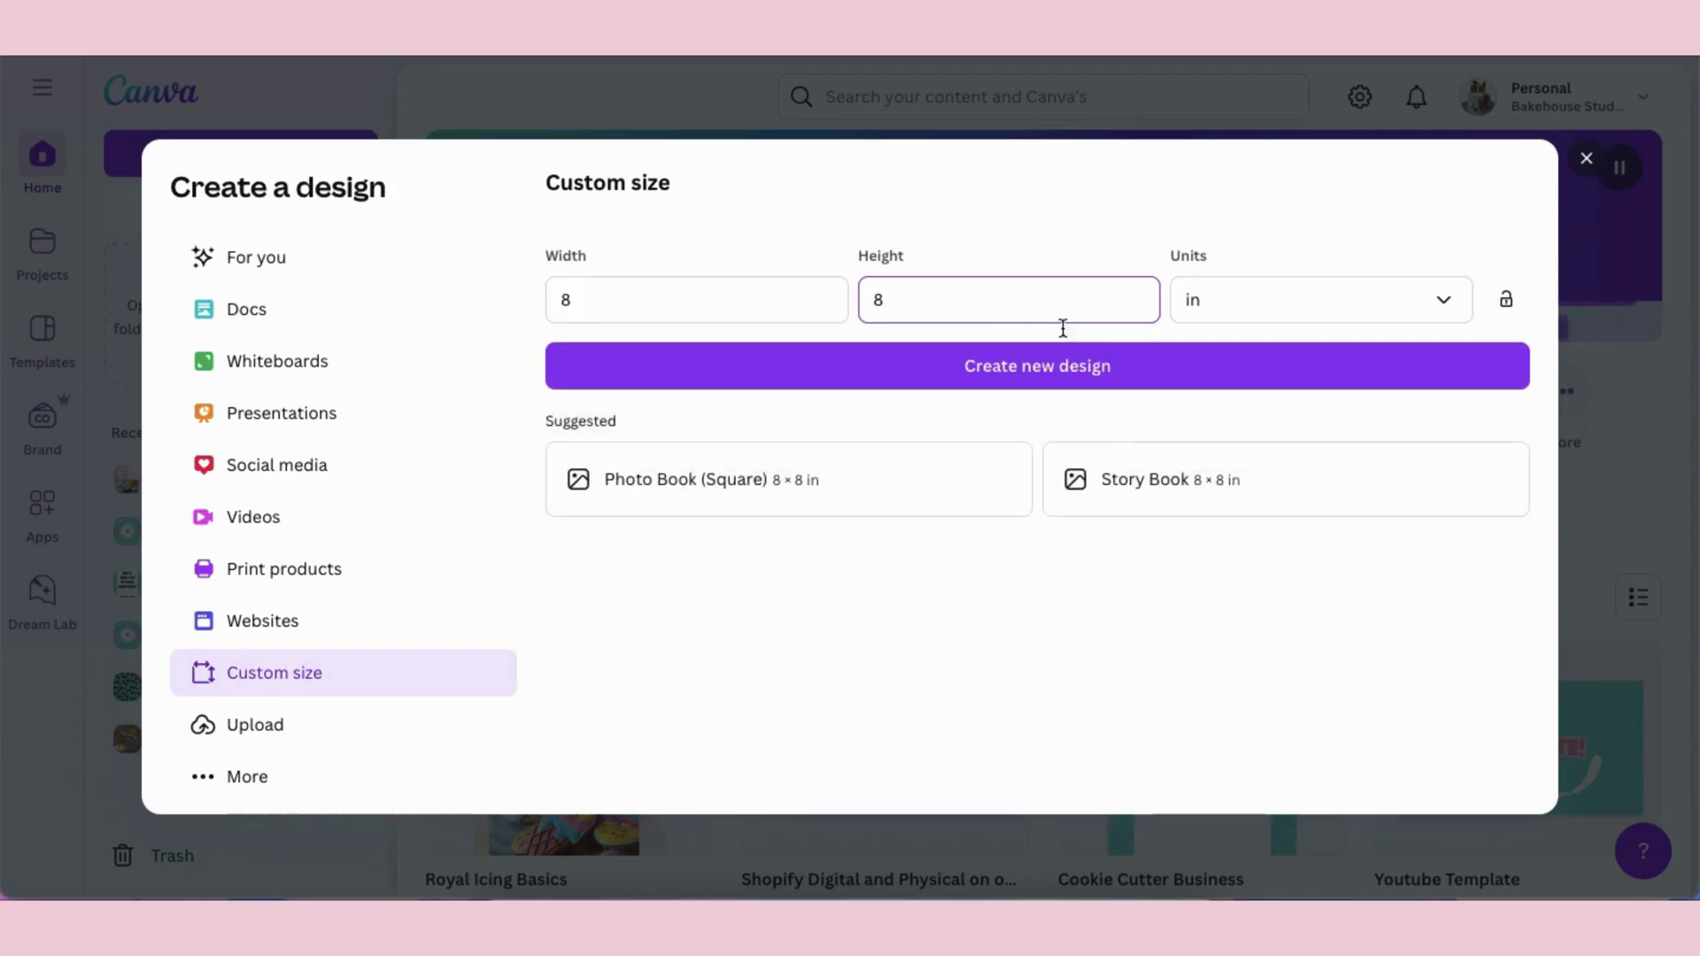
pyautogui.click(1079, 372)
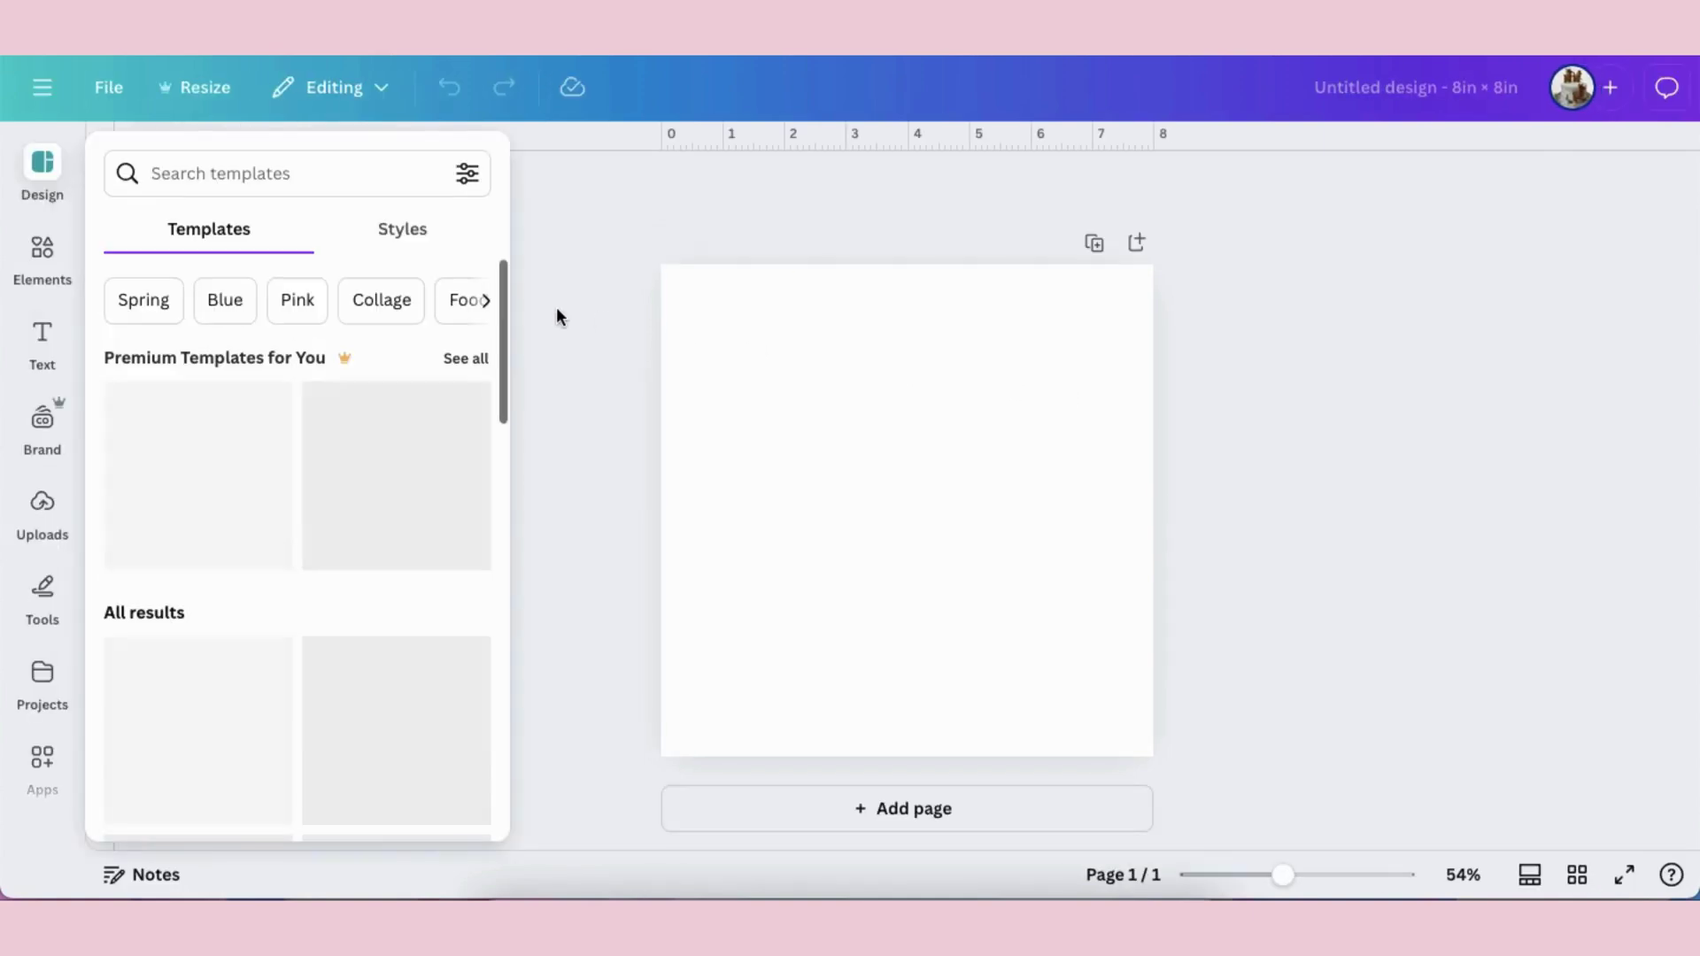
# Step: Add the uploaded green-hatted gnome image to the blank page
pyautogui.click(42, 509)
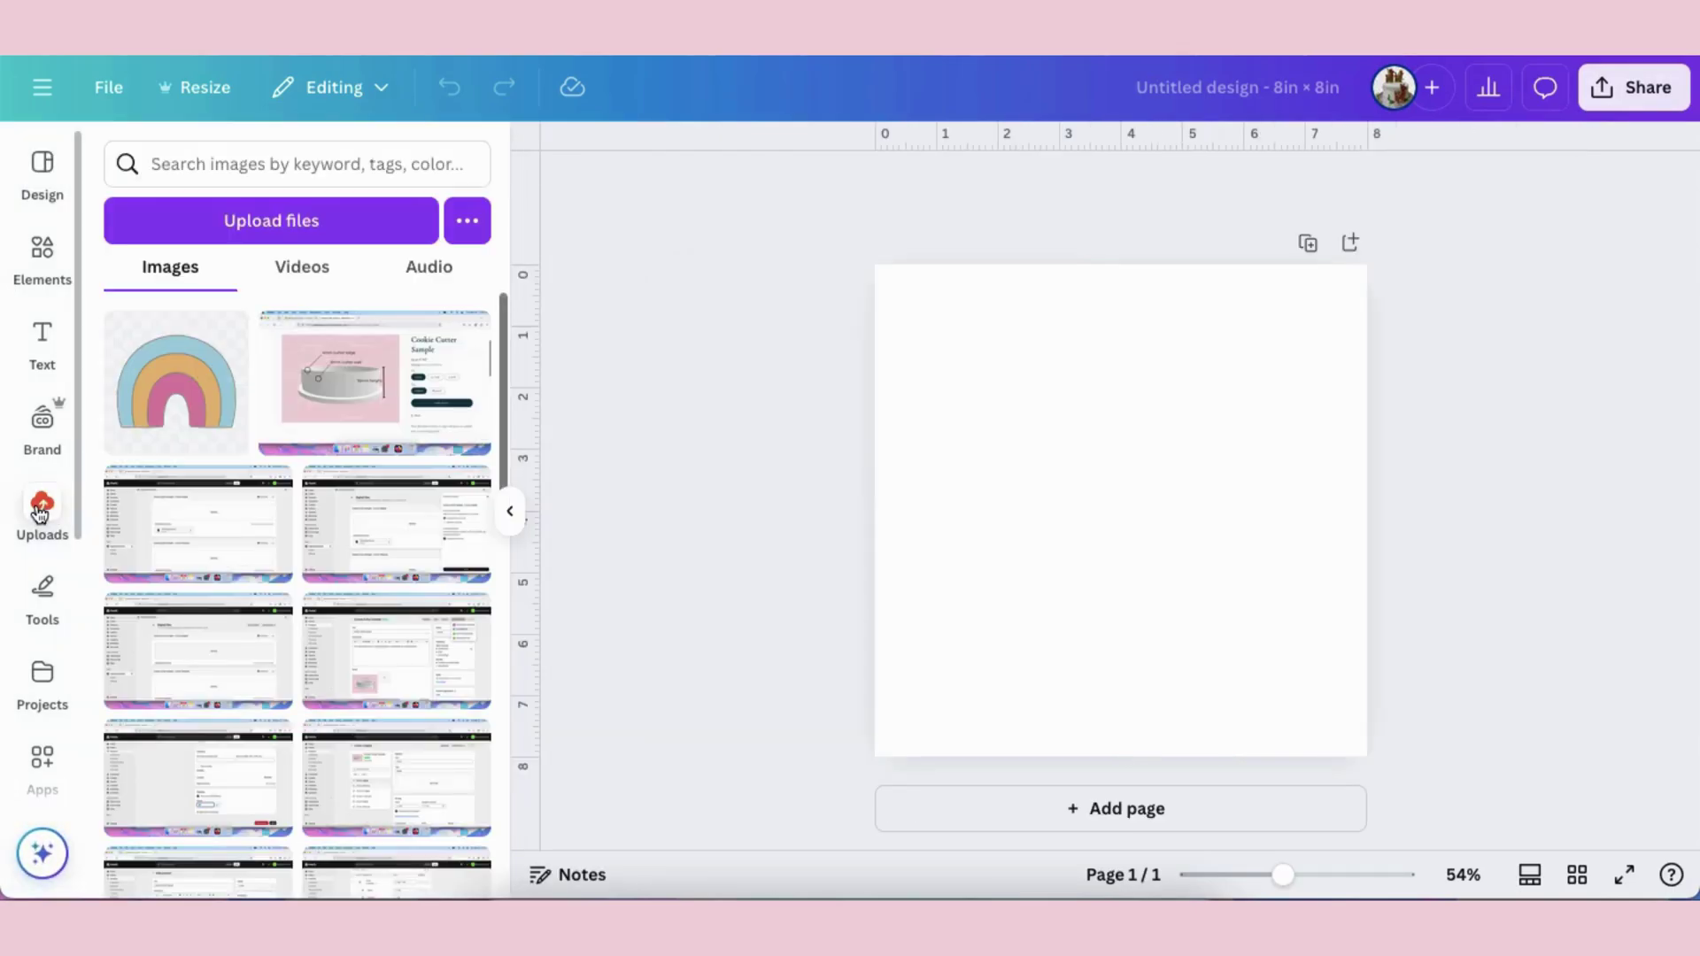
pyautogui.scroll(-5, 256, 521)
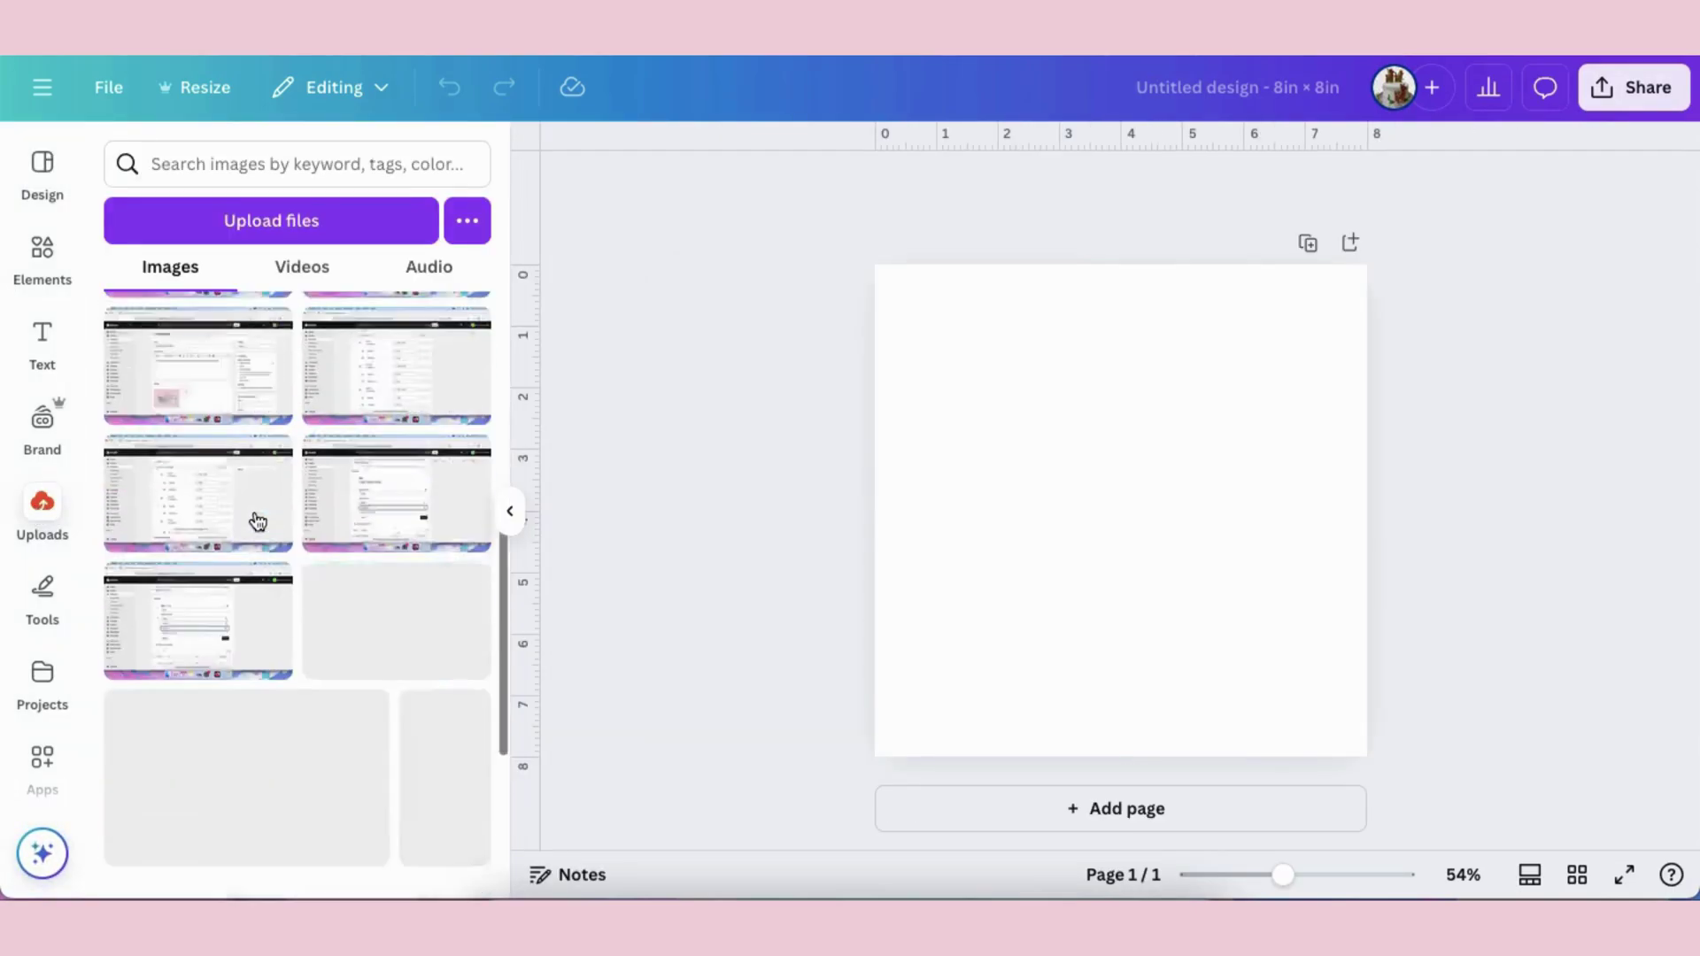
pyautogui.scroll(-3, 255, 521)
pyautogui.scroll(-1, 363, 557)
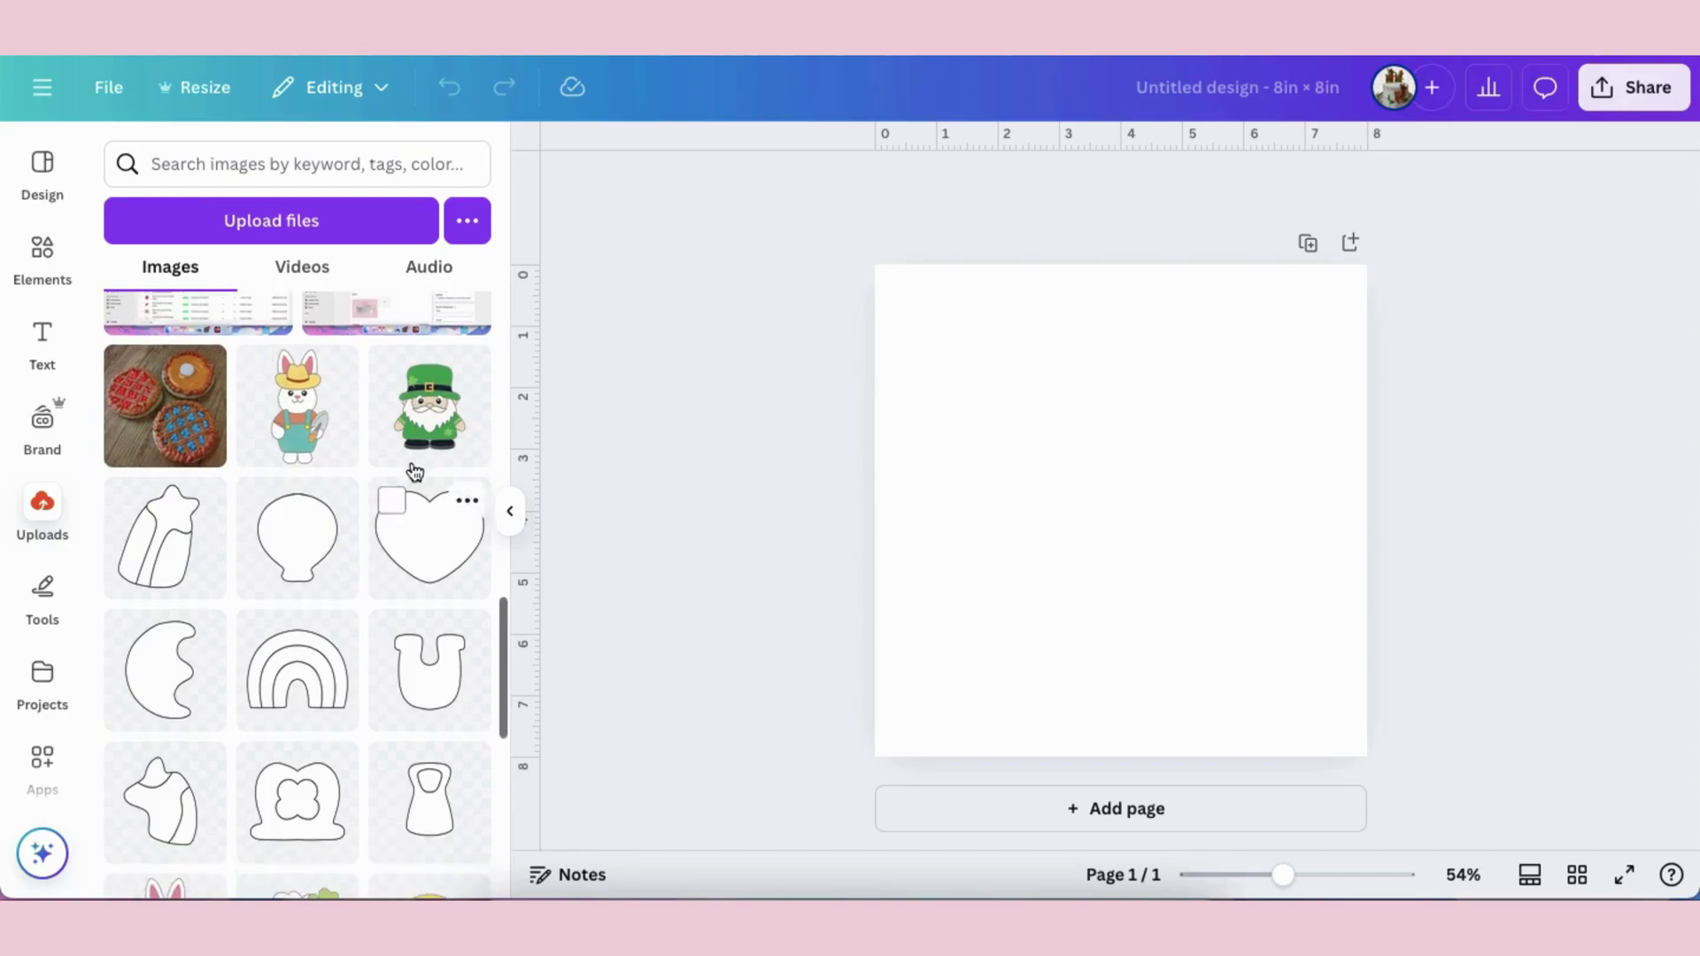
pyautogui.click(423, 431)
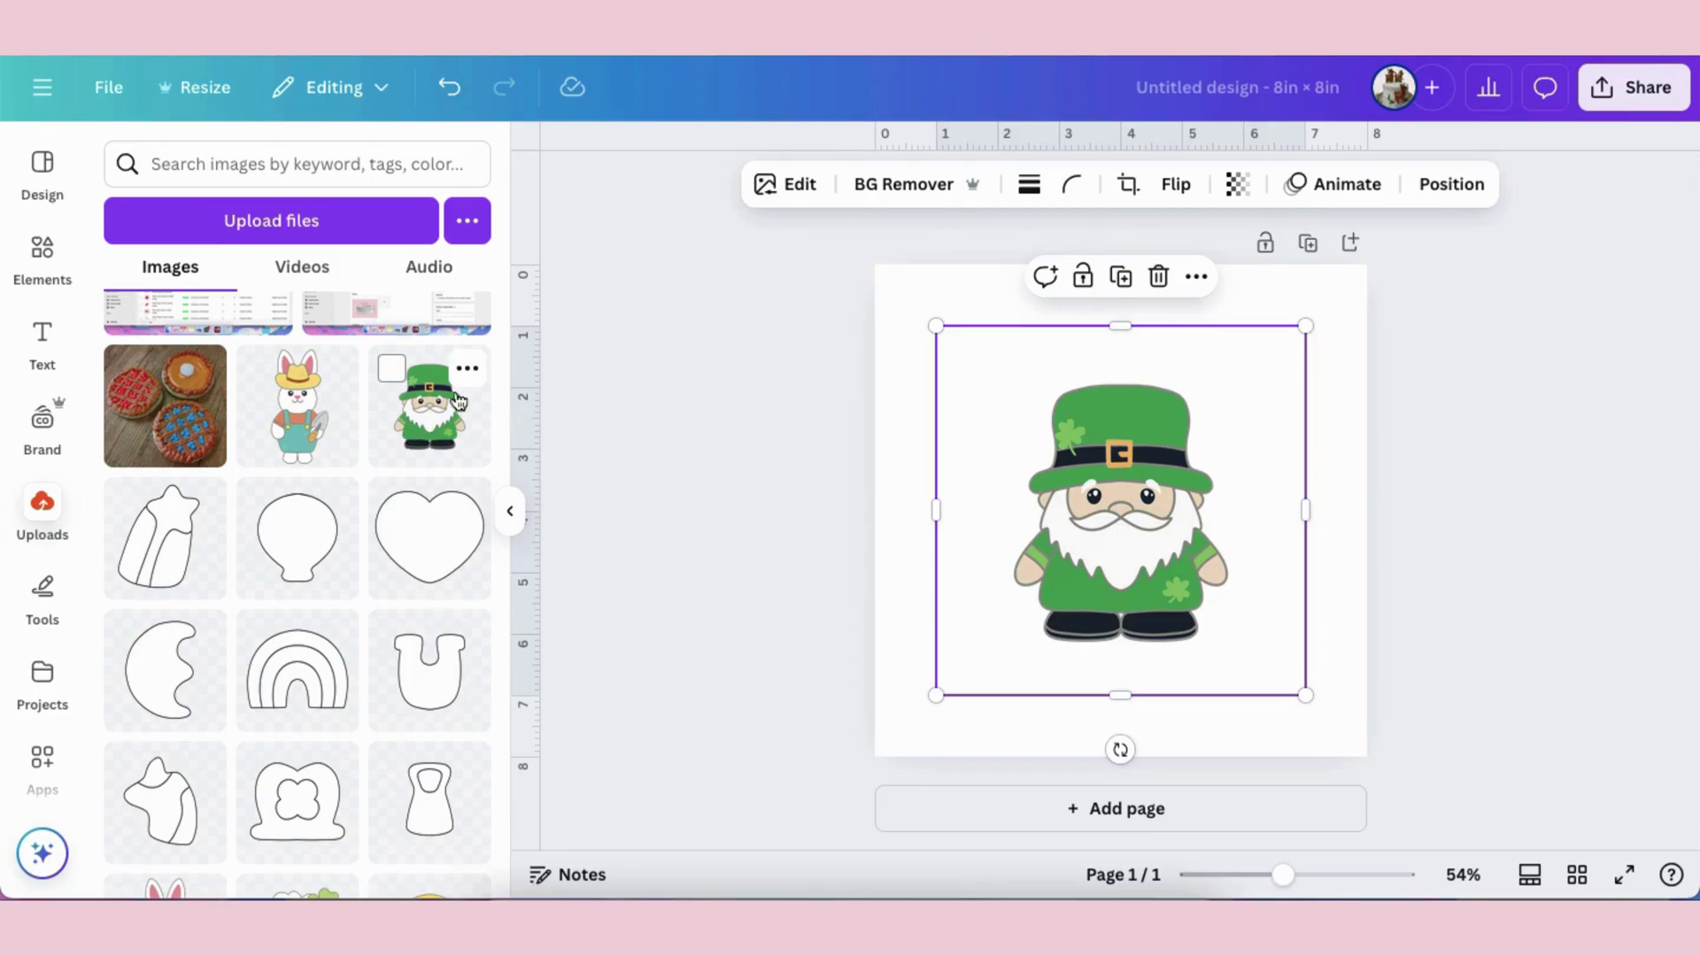
# Step: Darken the gnome image by setting Brightness to -100, Contrast to 100, Highlights to -100 and Shadows to -100
pyautogui.click(1383, 519)
pyautogui.click(1123, 515)
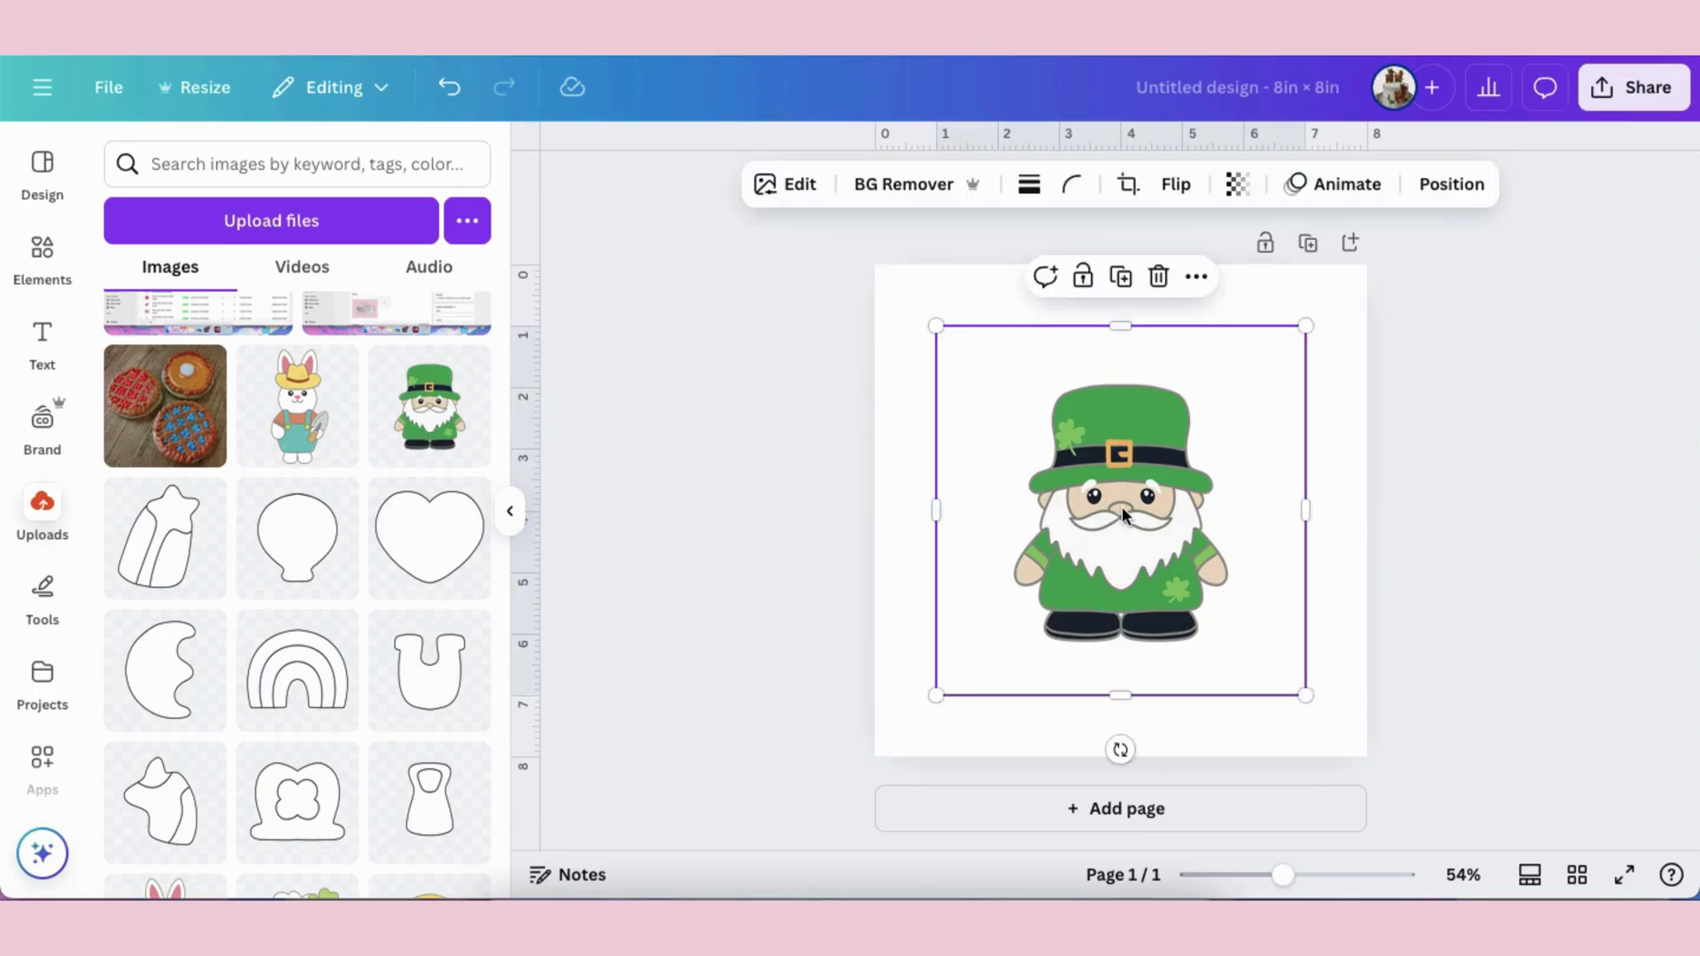
pyautogui.click(800, 186)
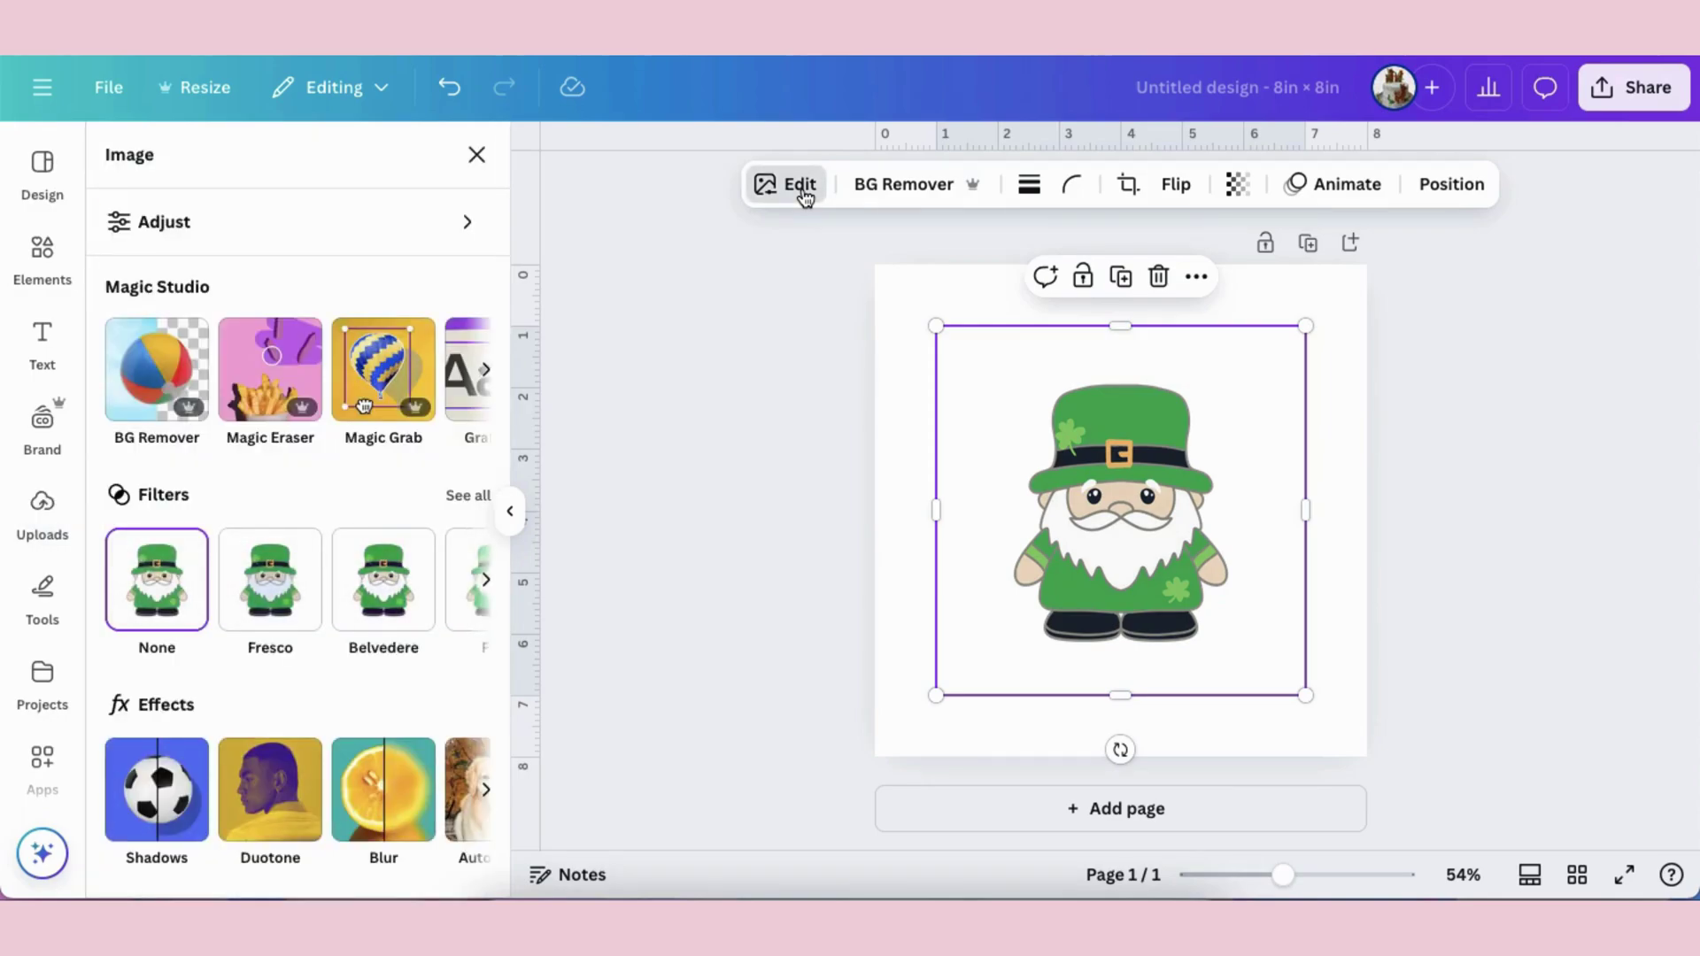
pyautogui.click(311, 241)
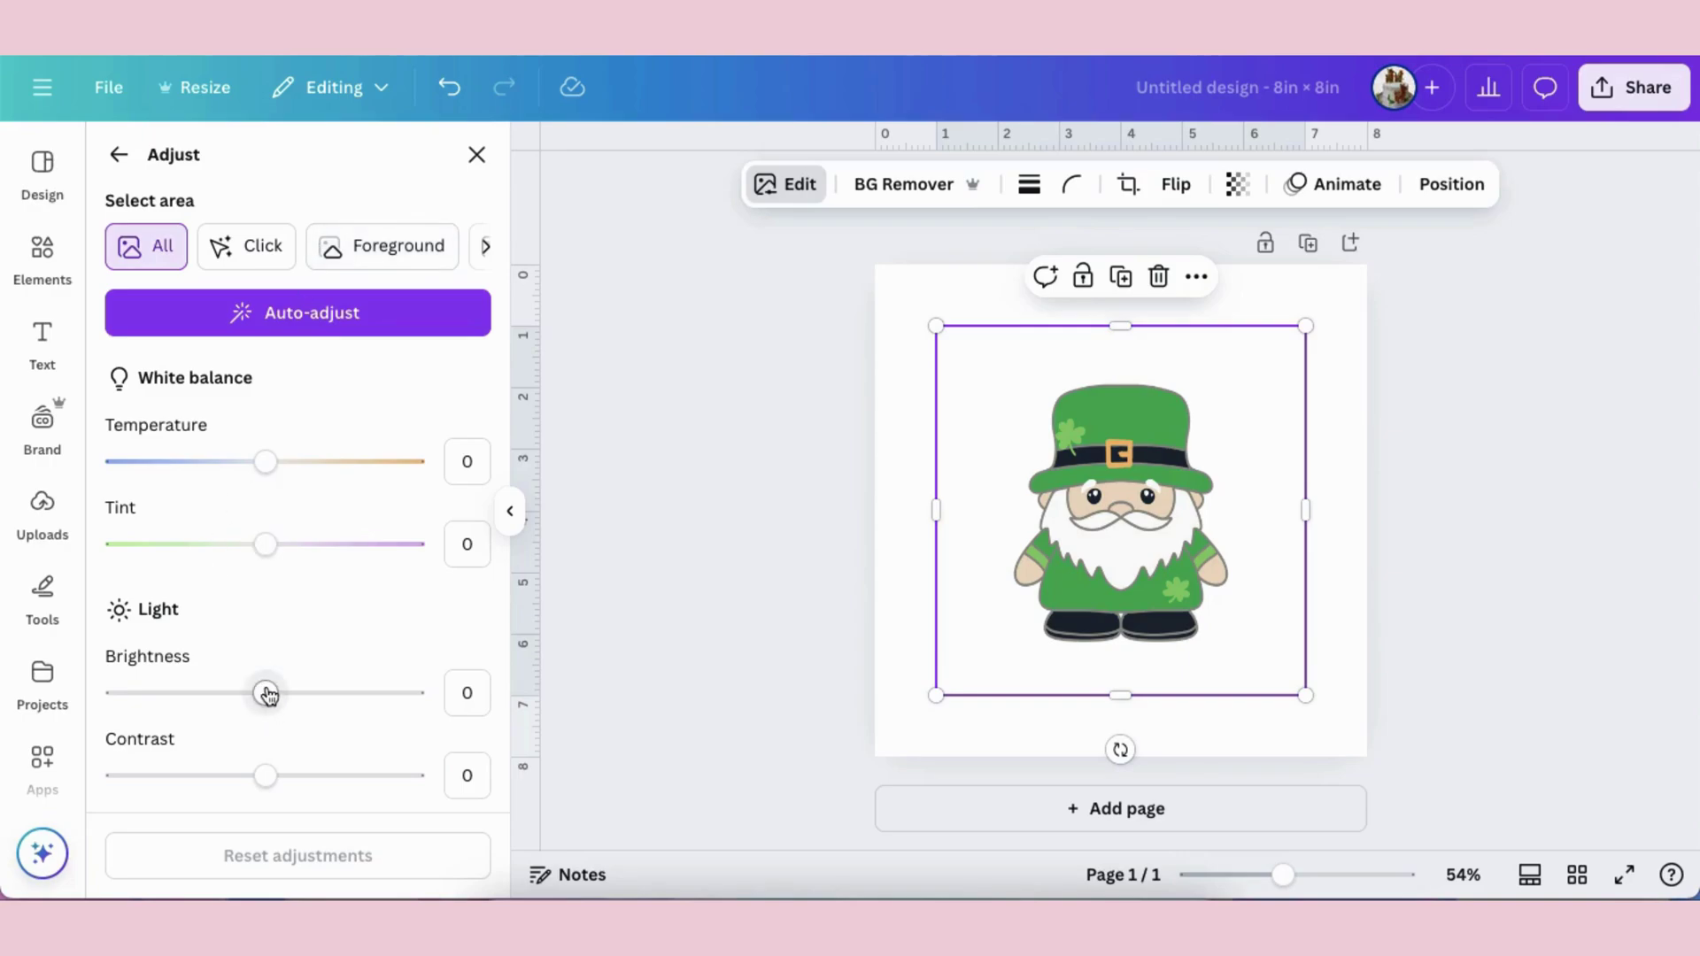
pyautogui.moveTo(266, 693); pyautogui.dragTo(85, 689)
pyautogui.scroll(-3, 324, 650)
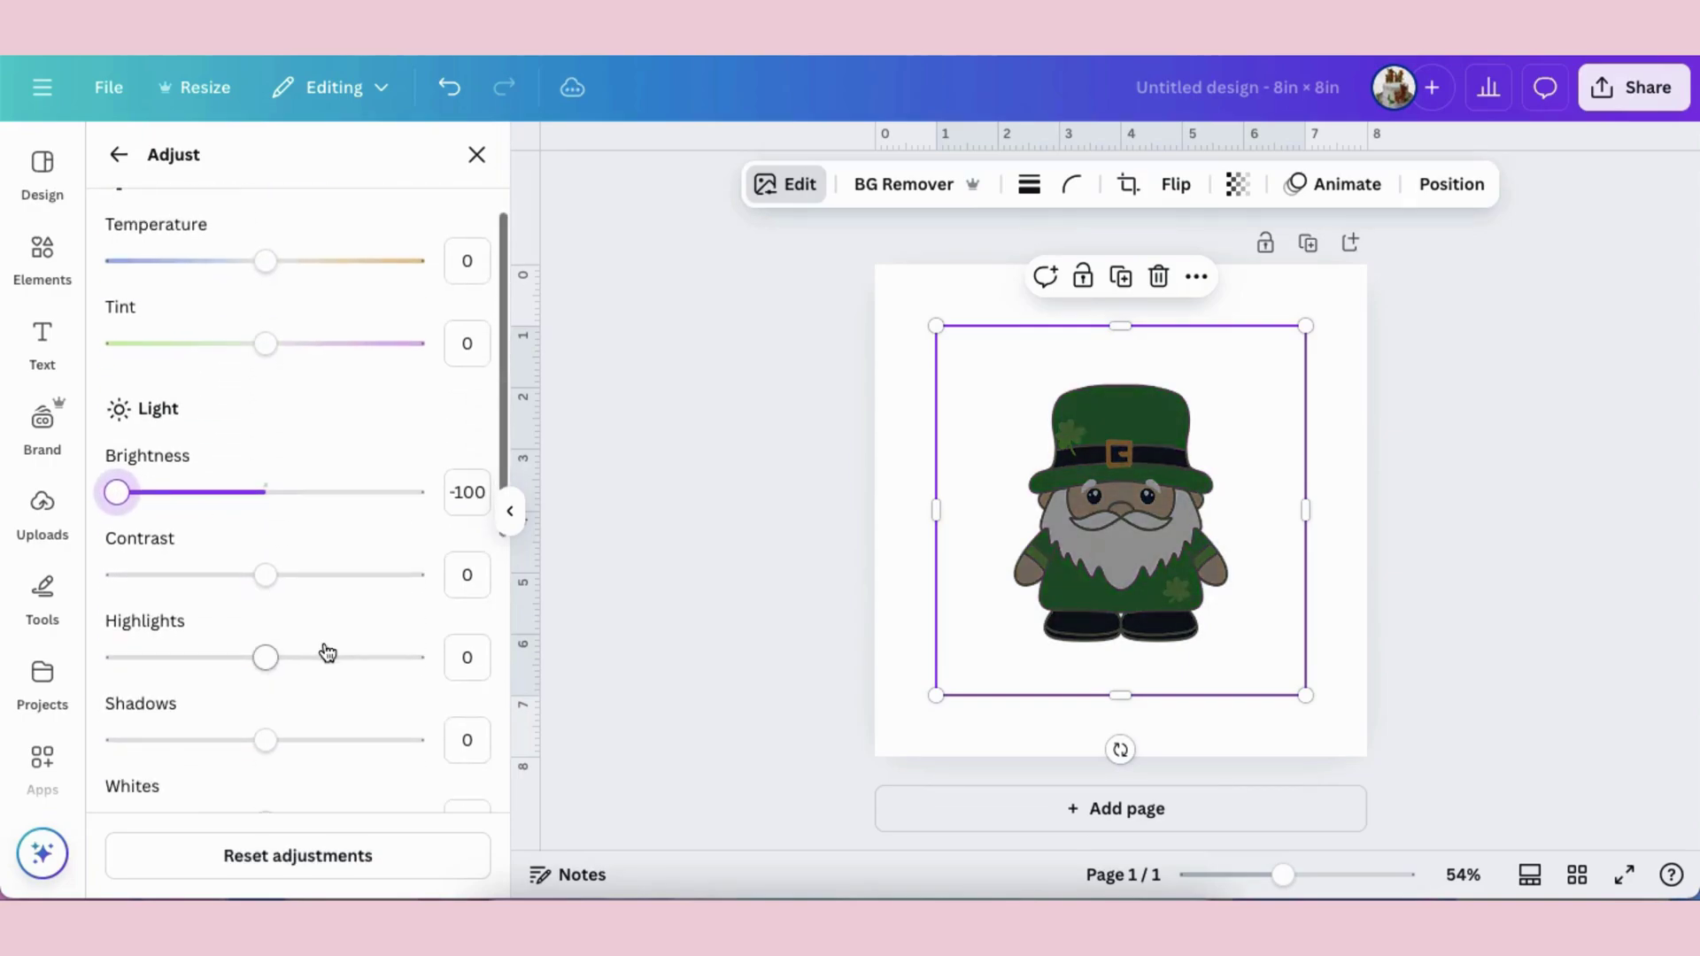
pyautogui.moveTo(269, 573); pyautogui.dragTo(488, 581)
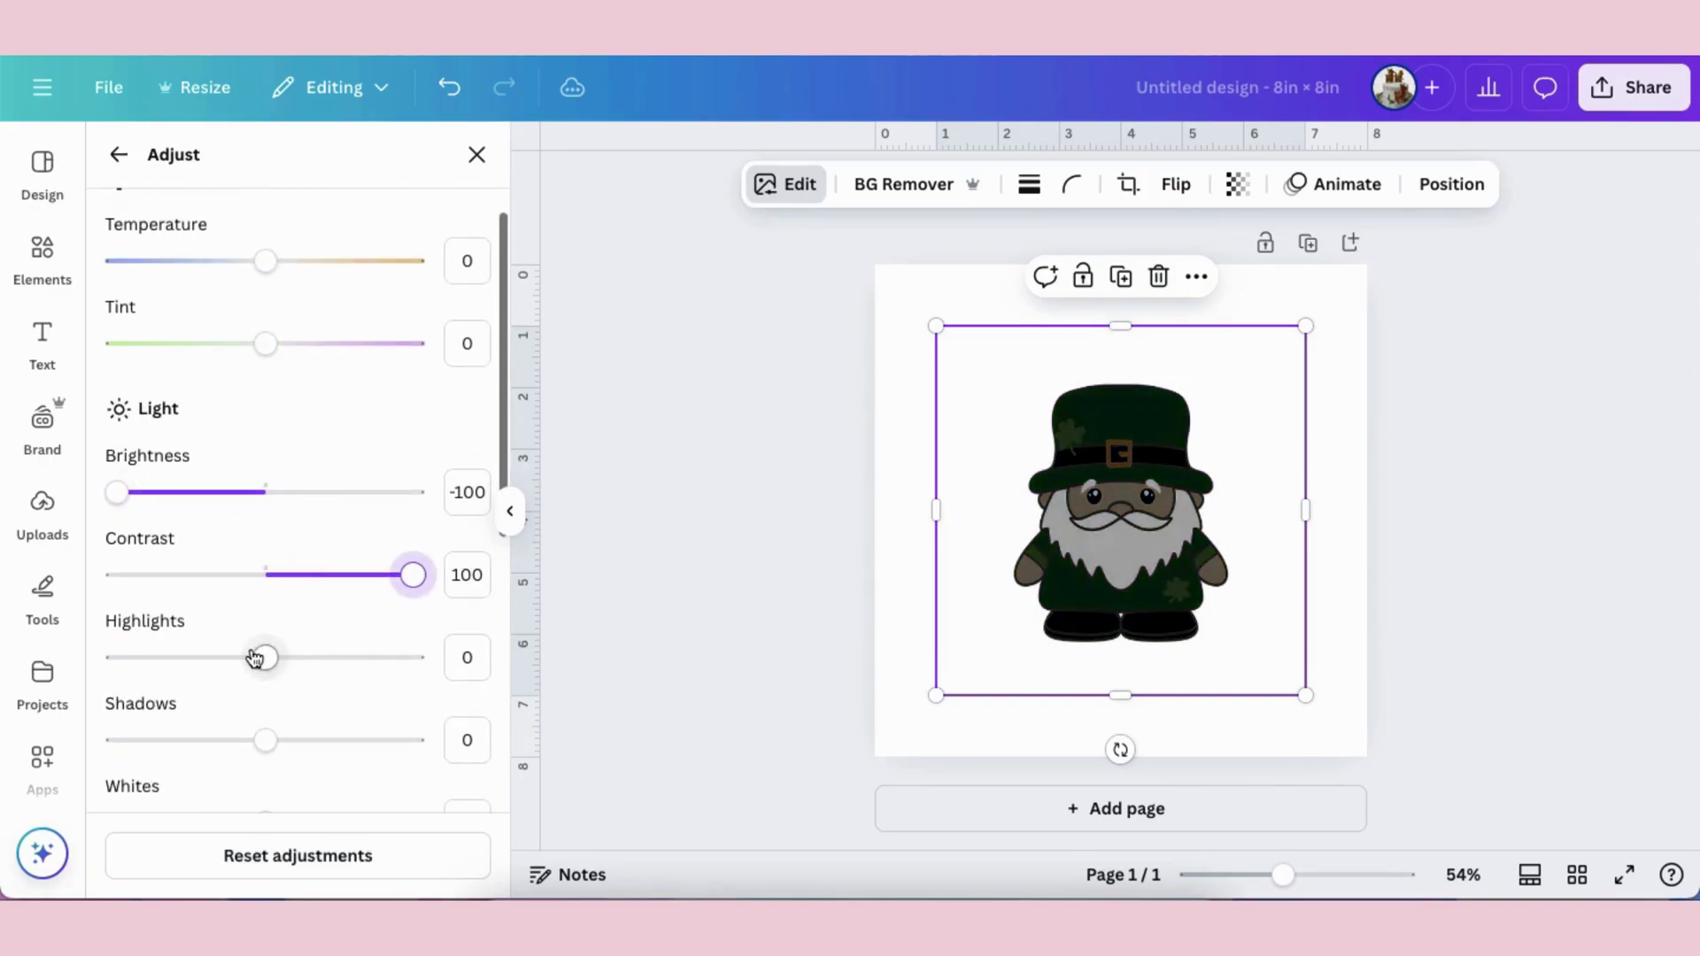
pyautogui.moveTo(266, 663); pyautogui.dragTo(83, 664)
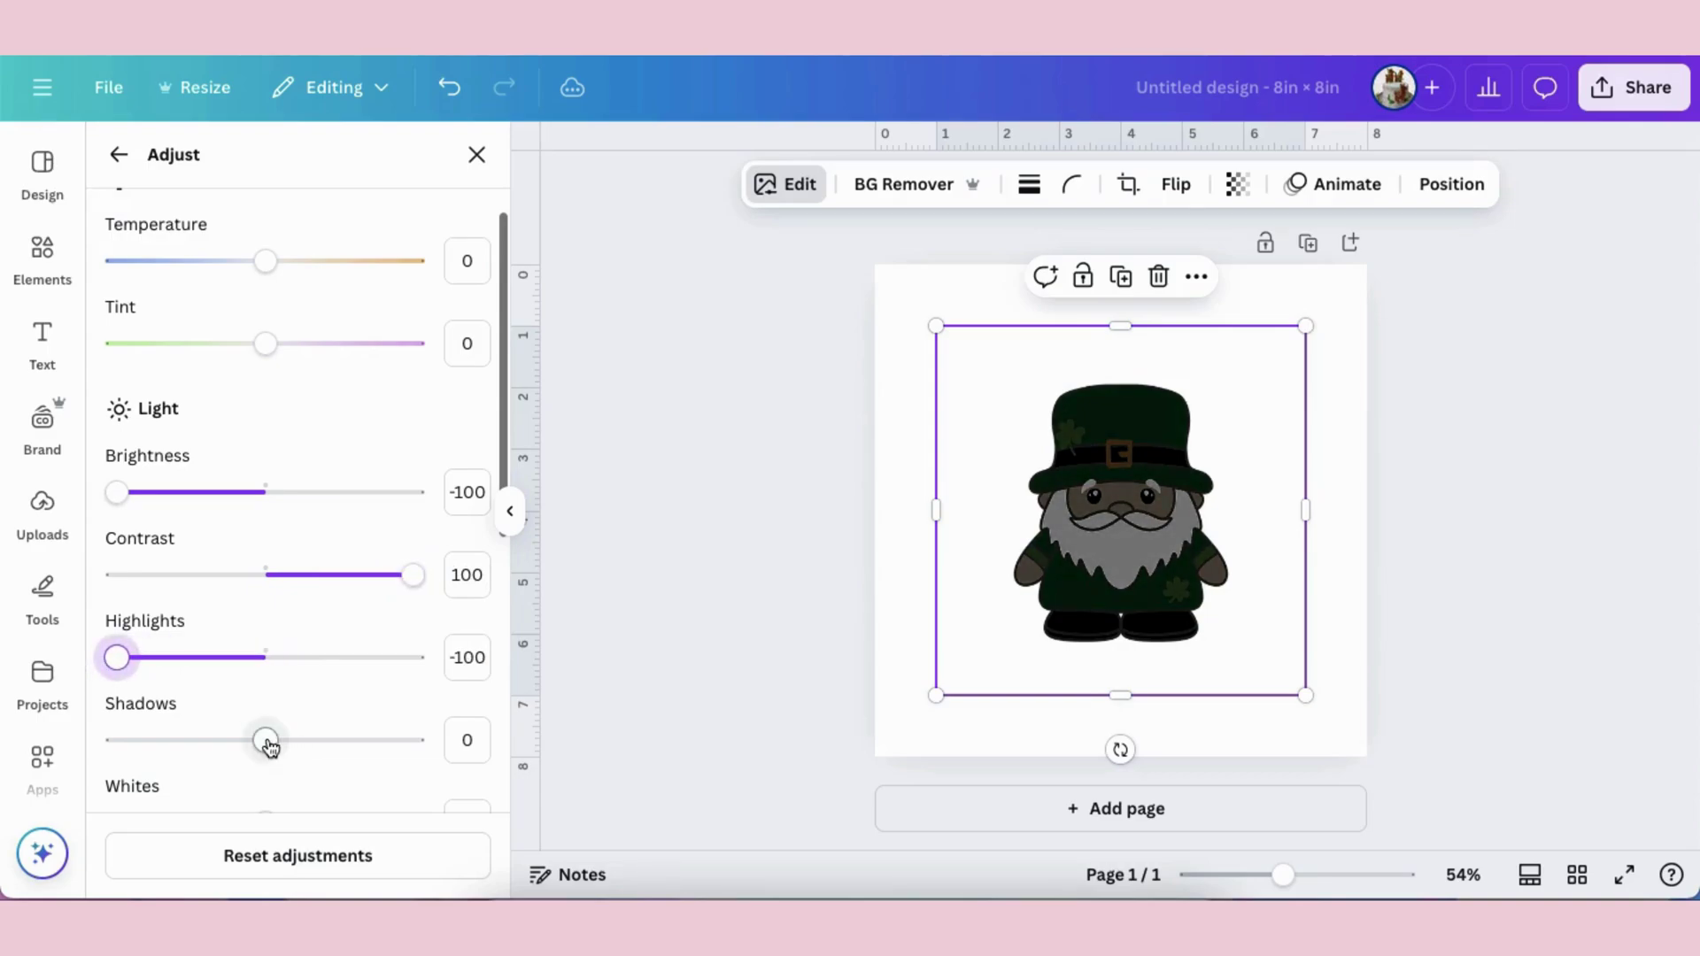
pyautogui.moveTo(266, 742); pyautogui.dragTo(87, 742)
# Step: Set the gnome image's Whites to -100 and Blacks to 100, then leave the image adjustments
pyautogui.scroll(-3, 317, 728)
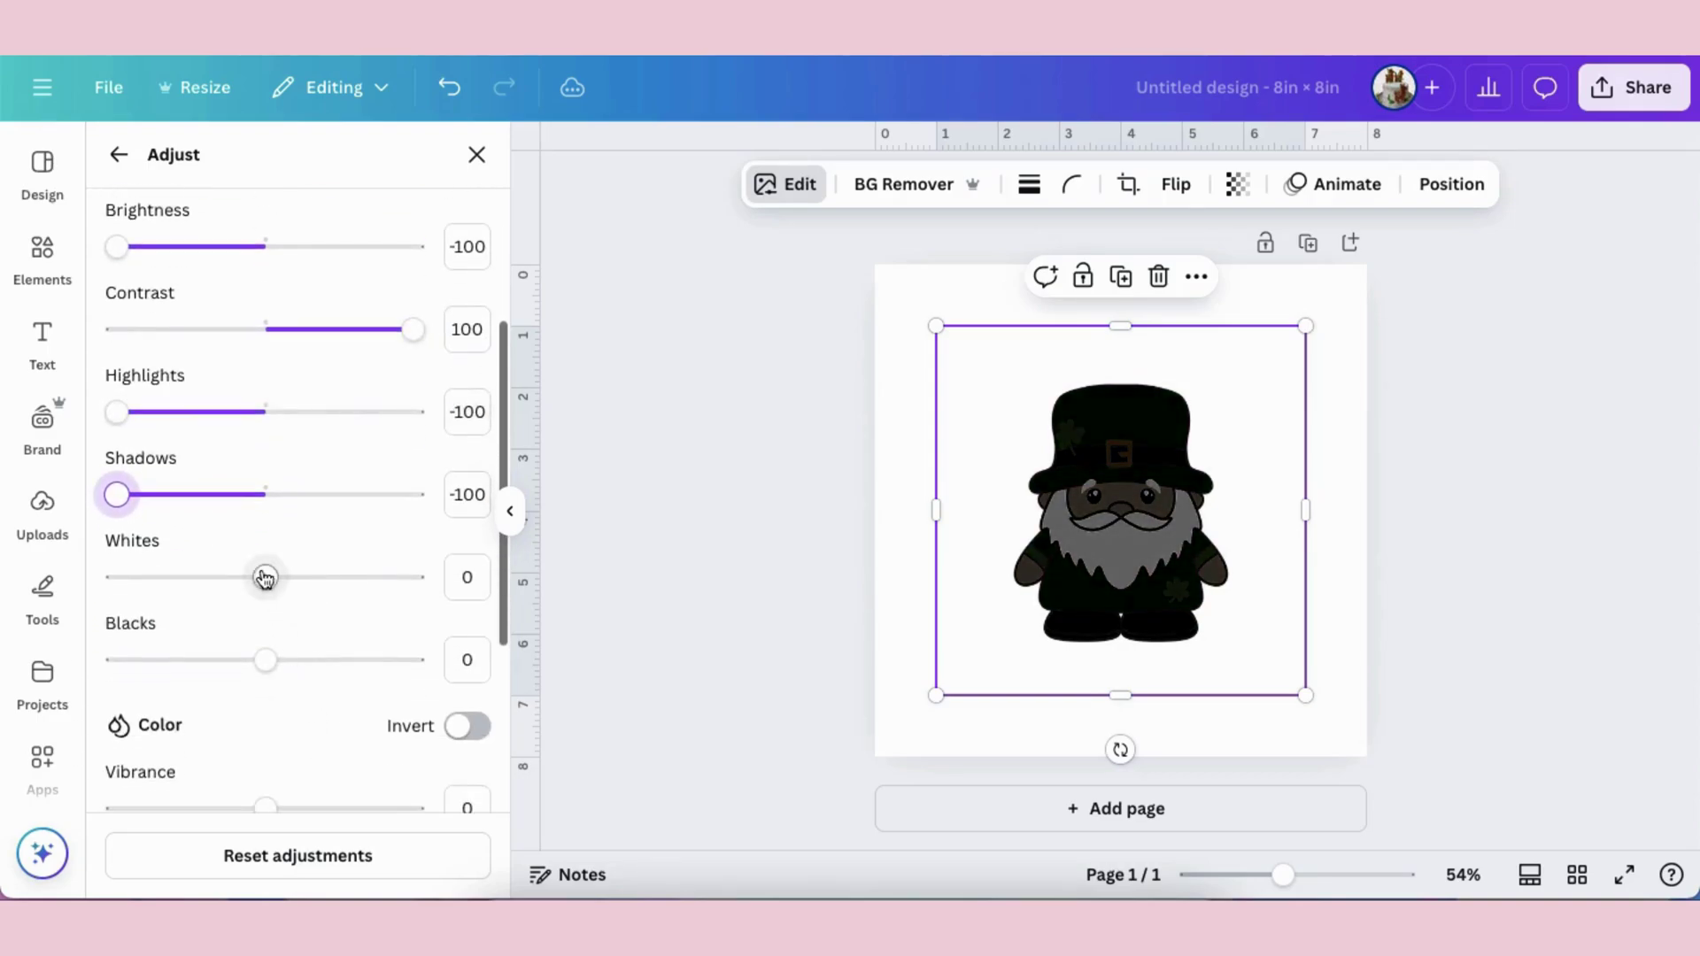
pyautogui.moveTo(266, 576); pyautogui.dragTo(111, 579)
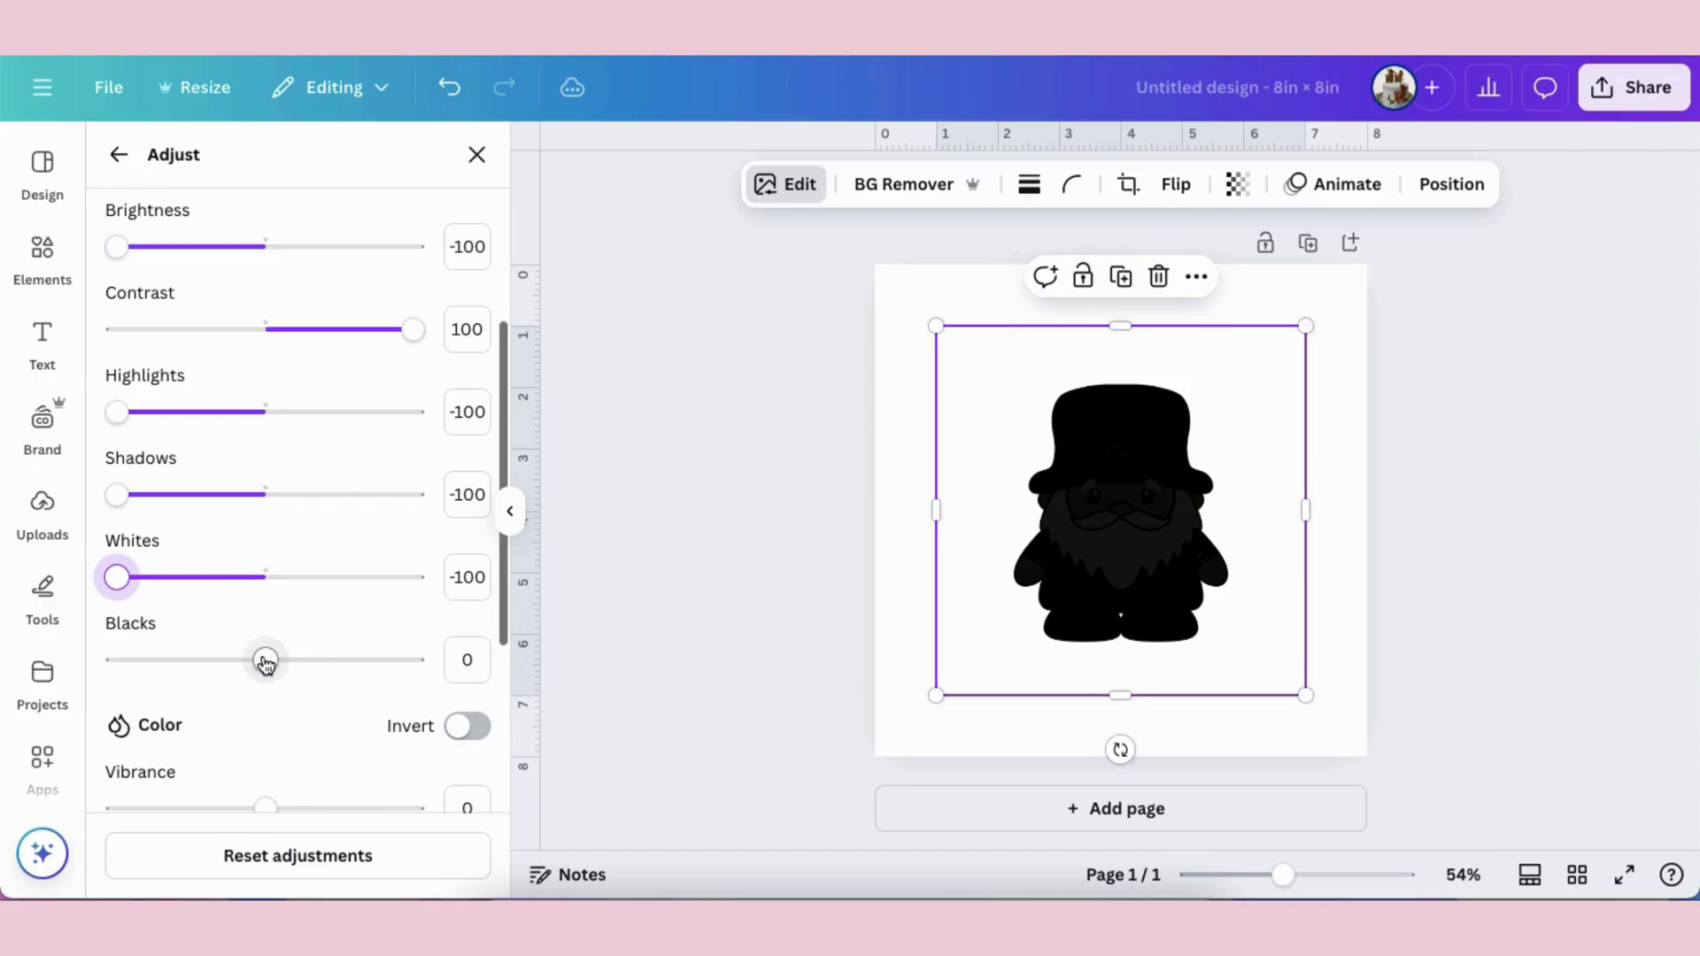
pyautogui.moveTo(266, 662); pyautogui.dragTo(621, 660)
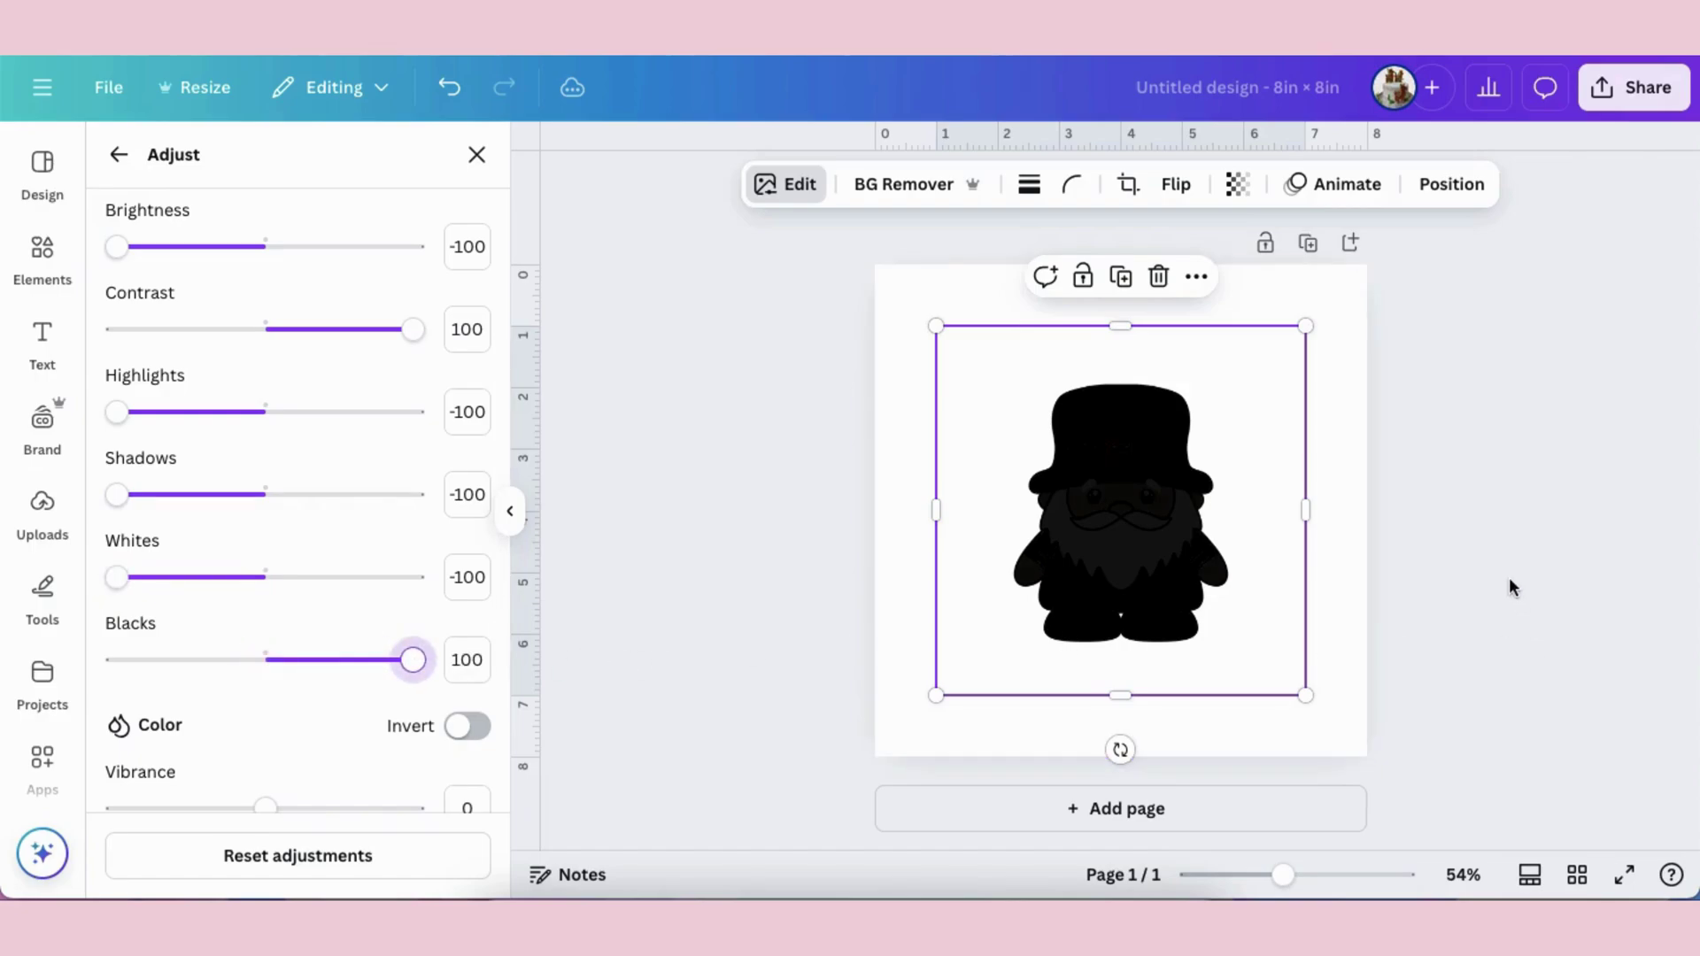
pyautogui.press('Escape')
pyautogui.click(850, 505)
# Step: Enlarge the darkened gnome to nearly fill the page and center it
pyautogui.click(1157, 548)
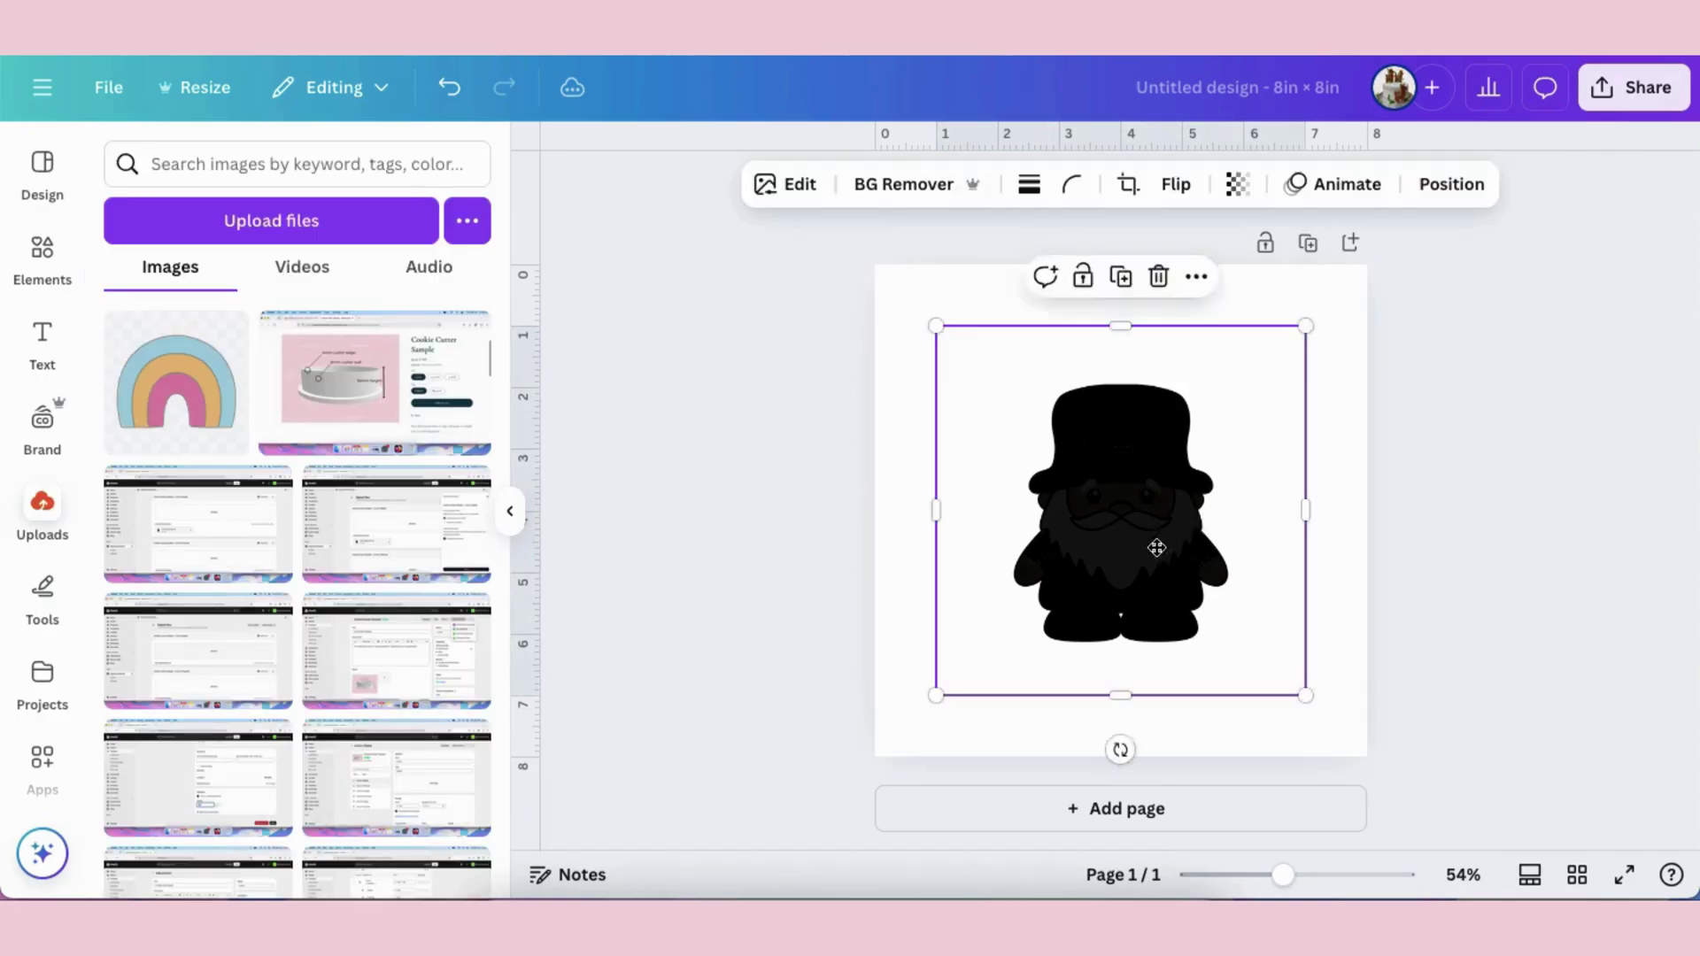
pyautogui.moveTo(1157, 548); pyautogui.dragTo(1045, 642)
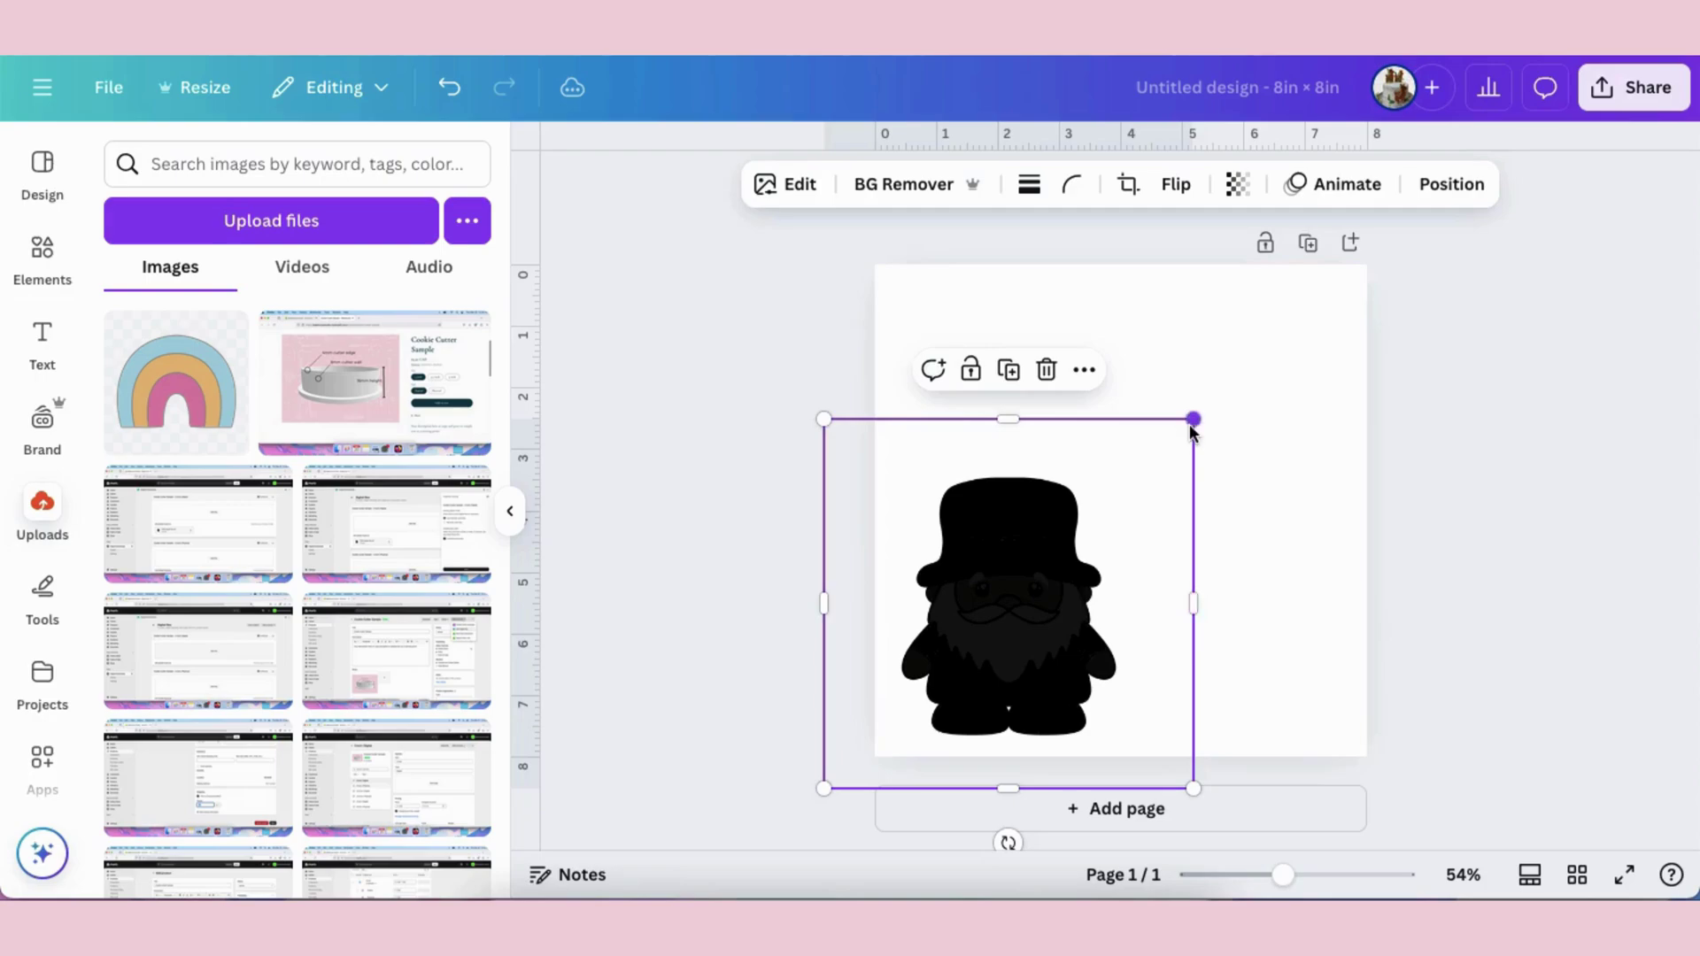
pyautogui.moveTo(1197, 416); pyautogui.dragTo(1460, 240)
pyautogui.moveTo(1168, 503); pyautogui.dragTo(1157, 514)
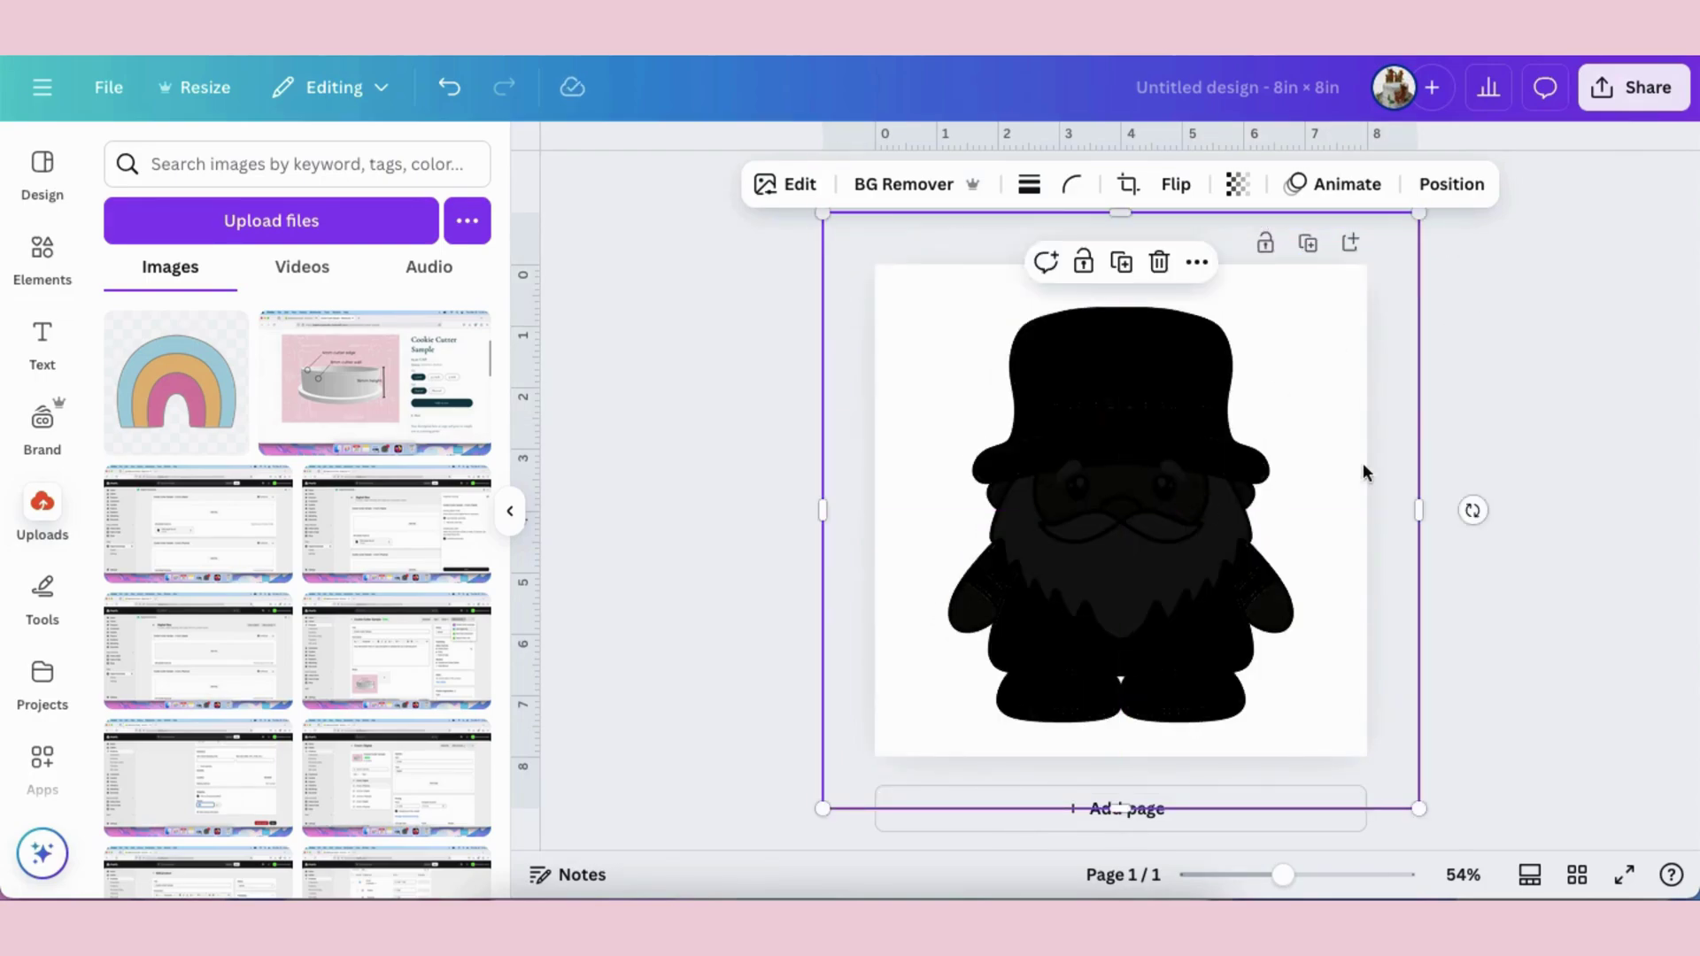
pyautogui.click(1617, 461)
# Step: Download the gnome silhouette design as a PNG at size 1 (2,000 × 2,000 px)
pyautogui.click(1633, 89)
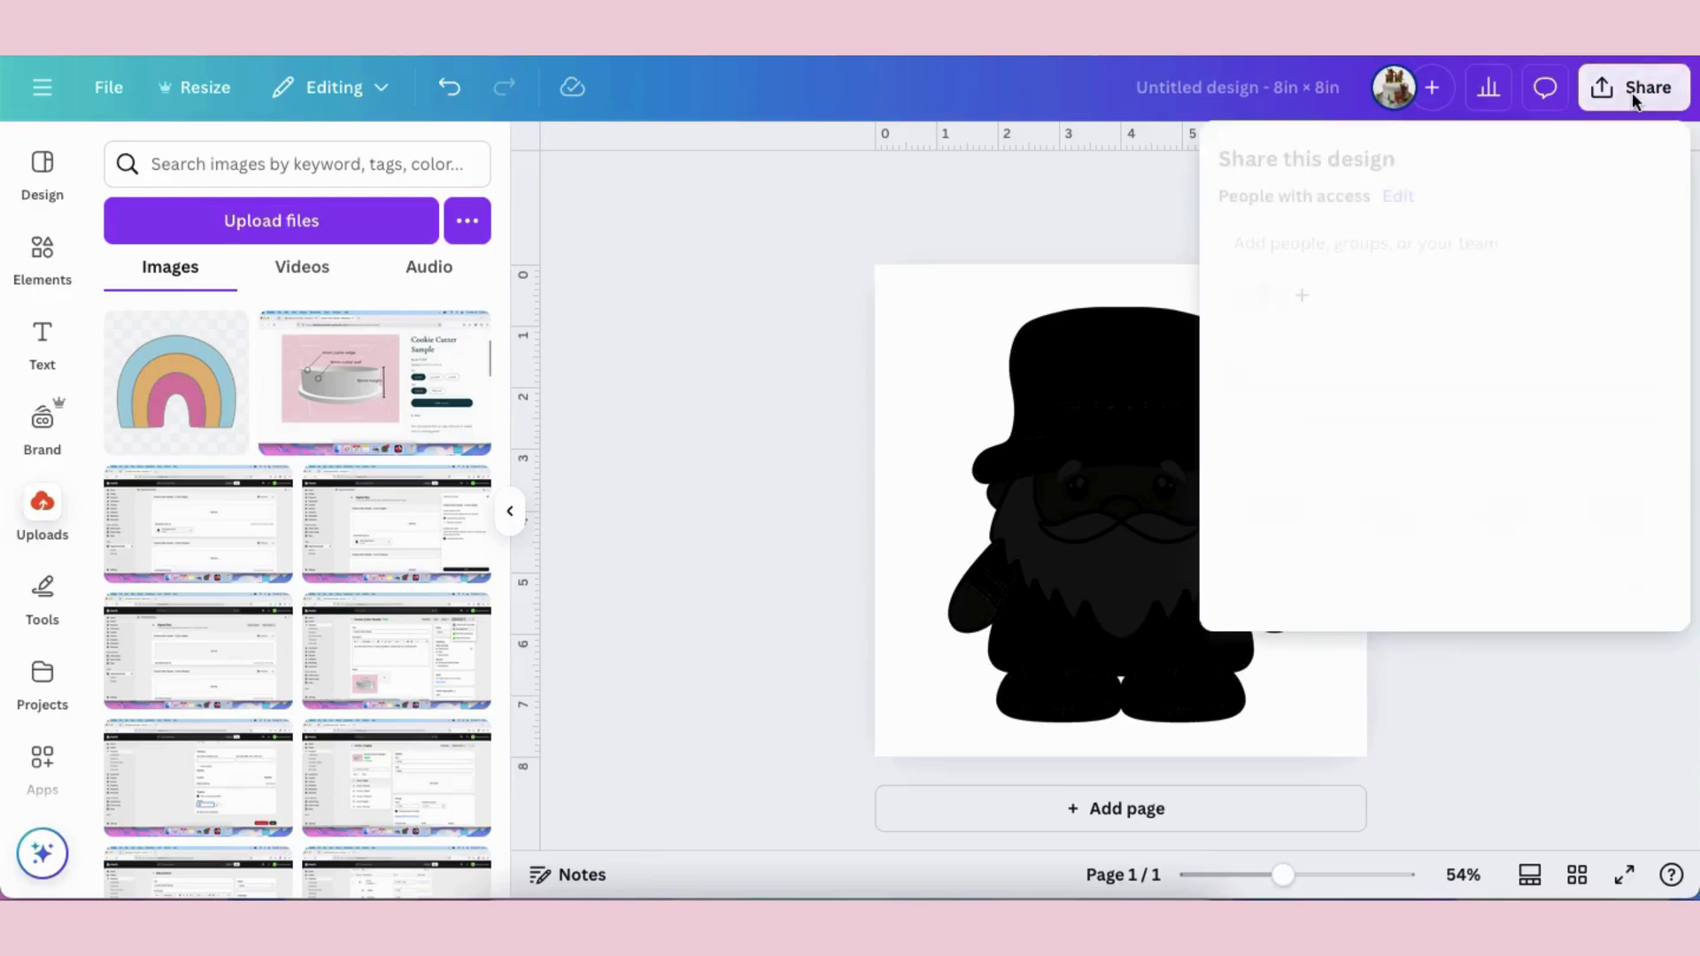
pyautogui.click(1281, 569)
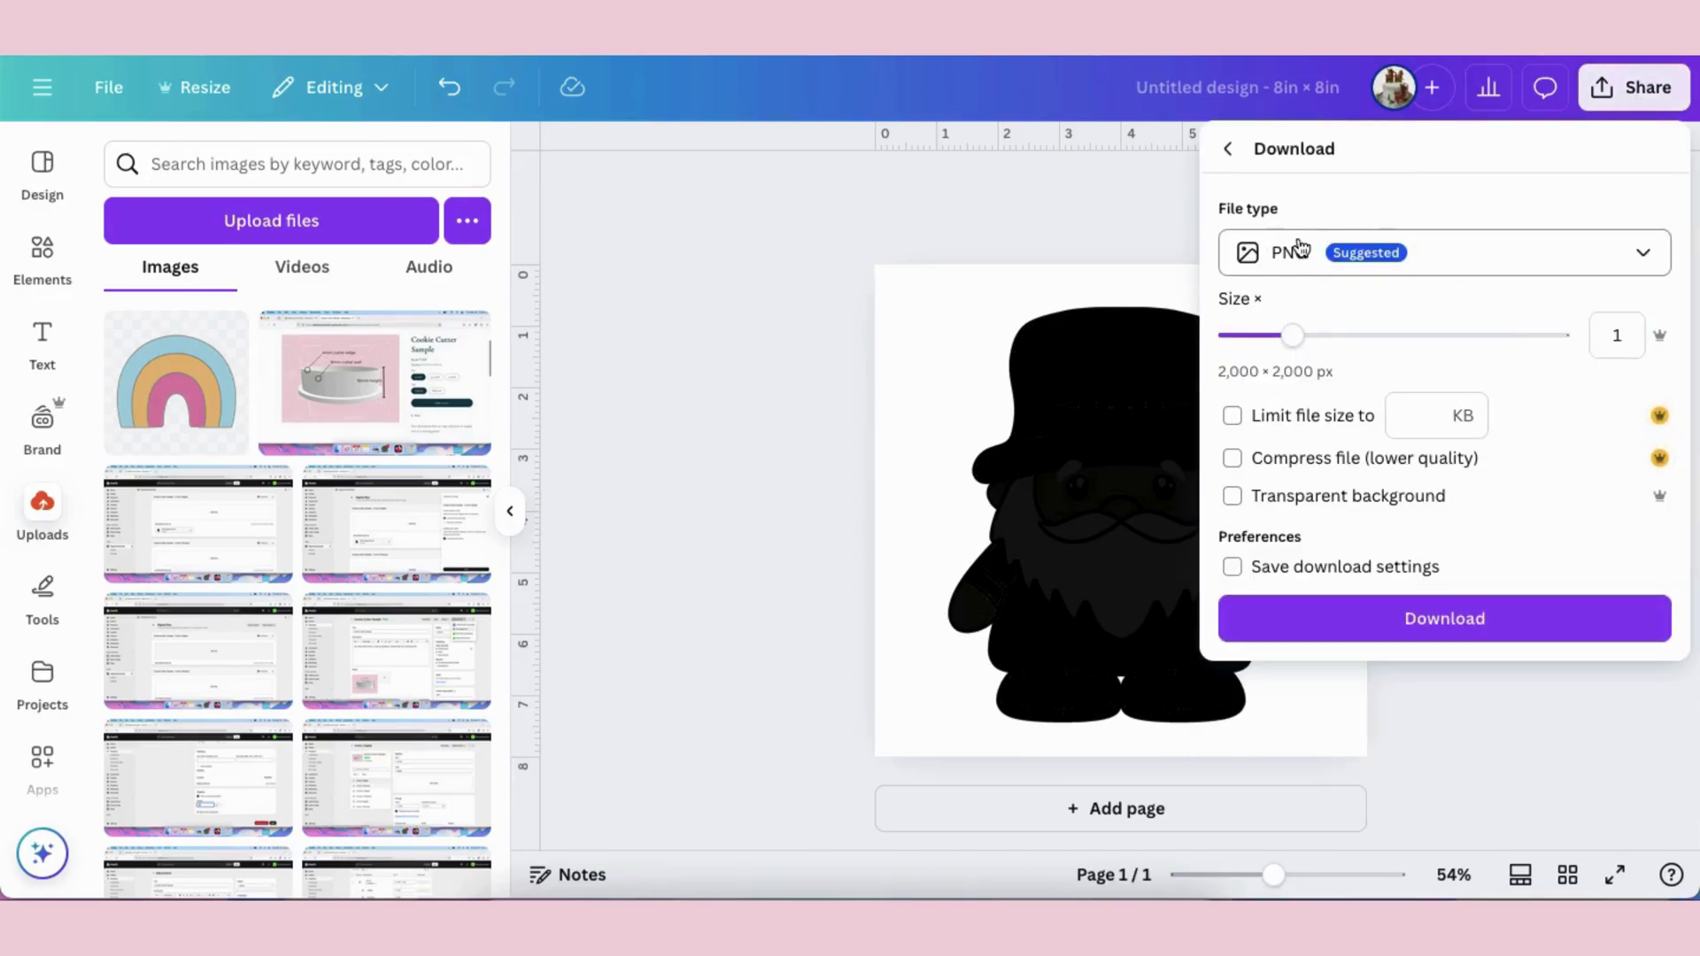
pyautogui.click(1396, 620)
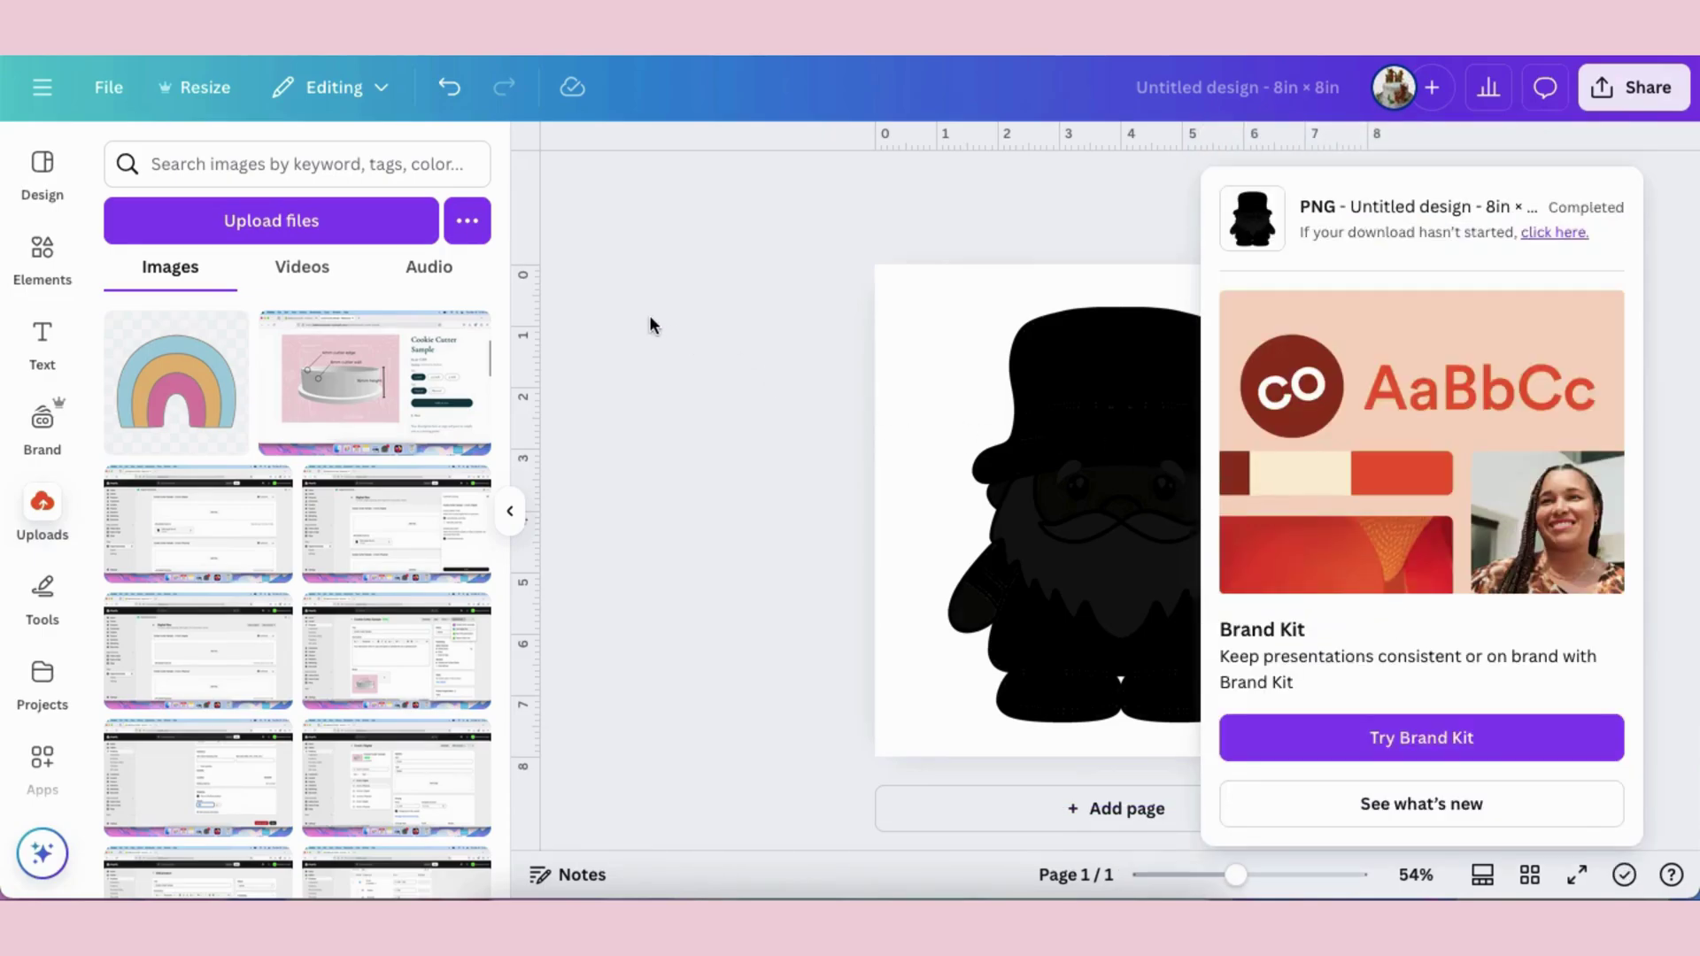
pyautogui.click(667, 353)
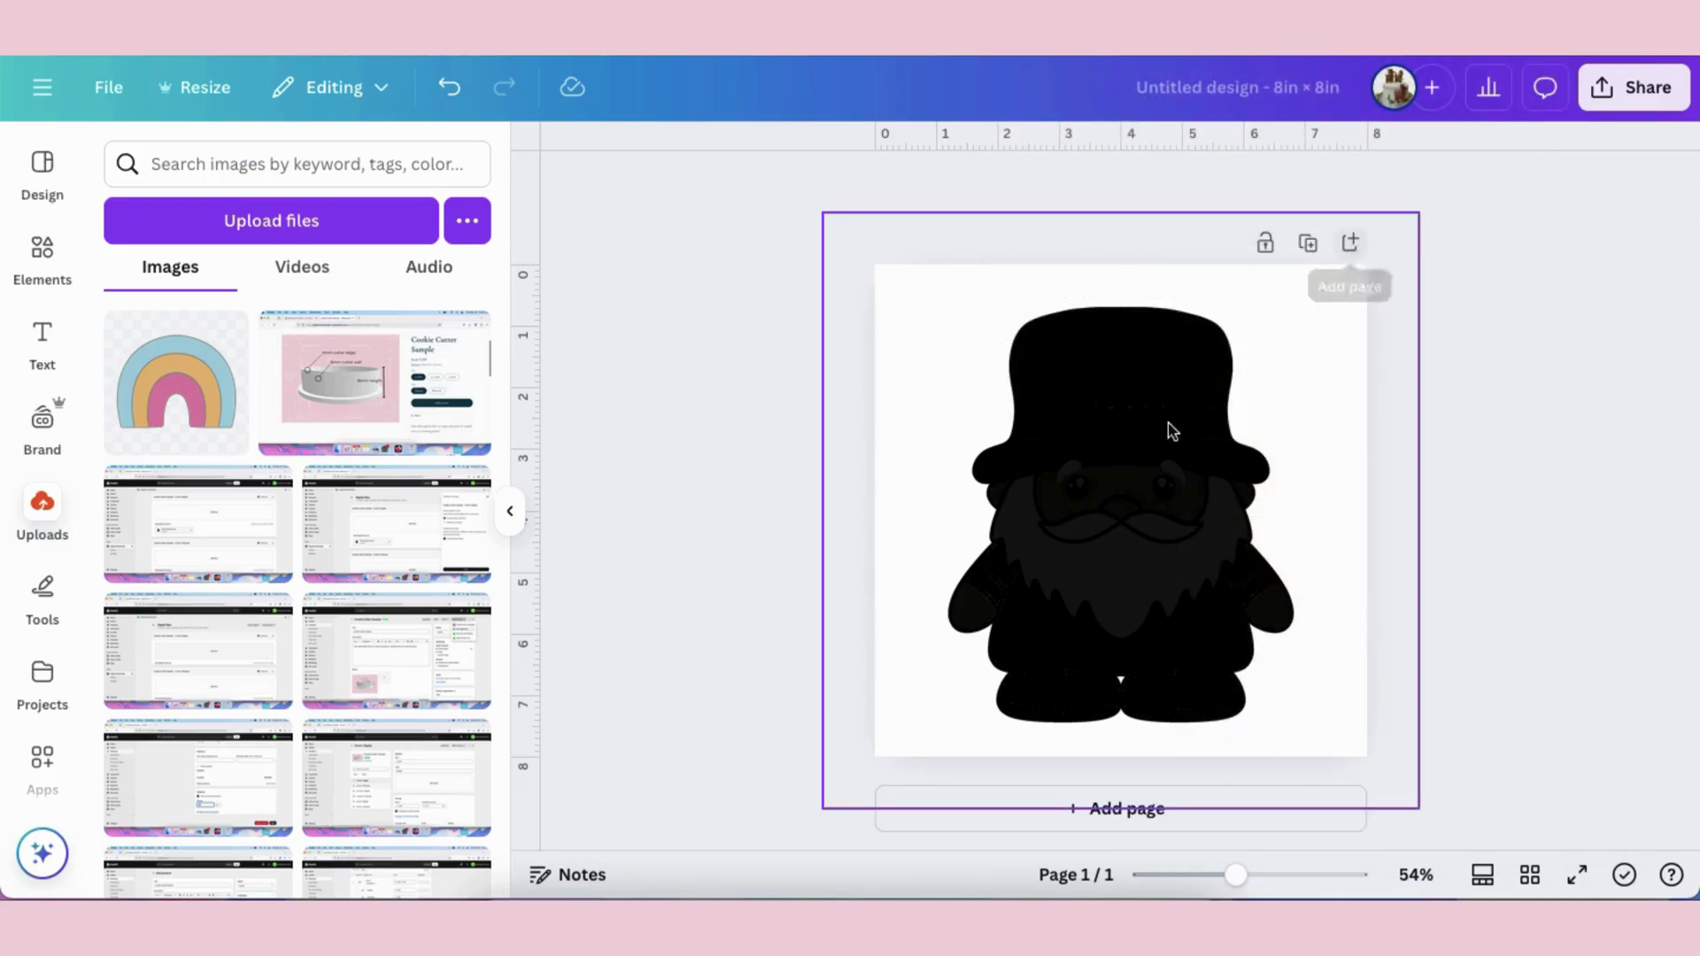
# Step: Replace the gnome silhouette with the original colored gnome upload, enlarged to nearly fill the page
pyautogui.click(1140, 466)
pyautogui.press('Delete')
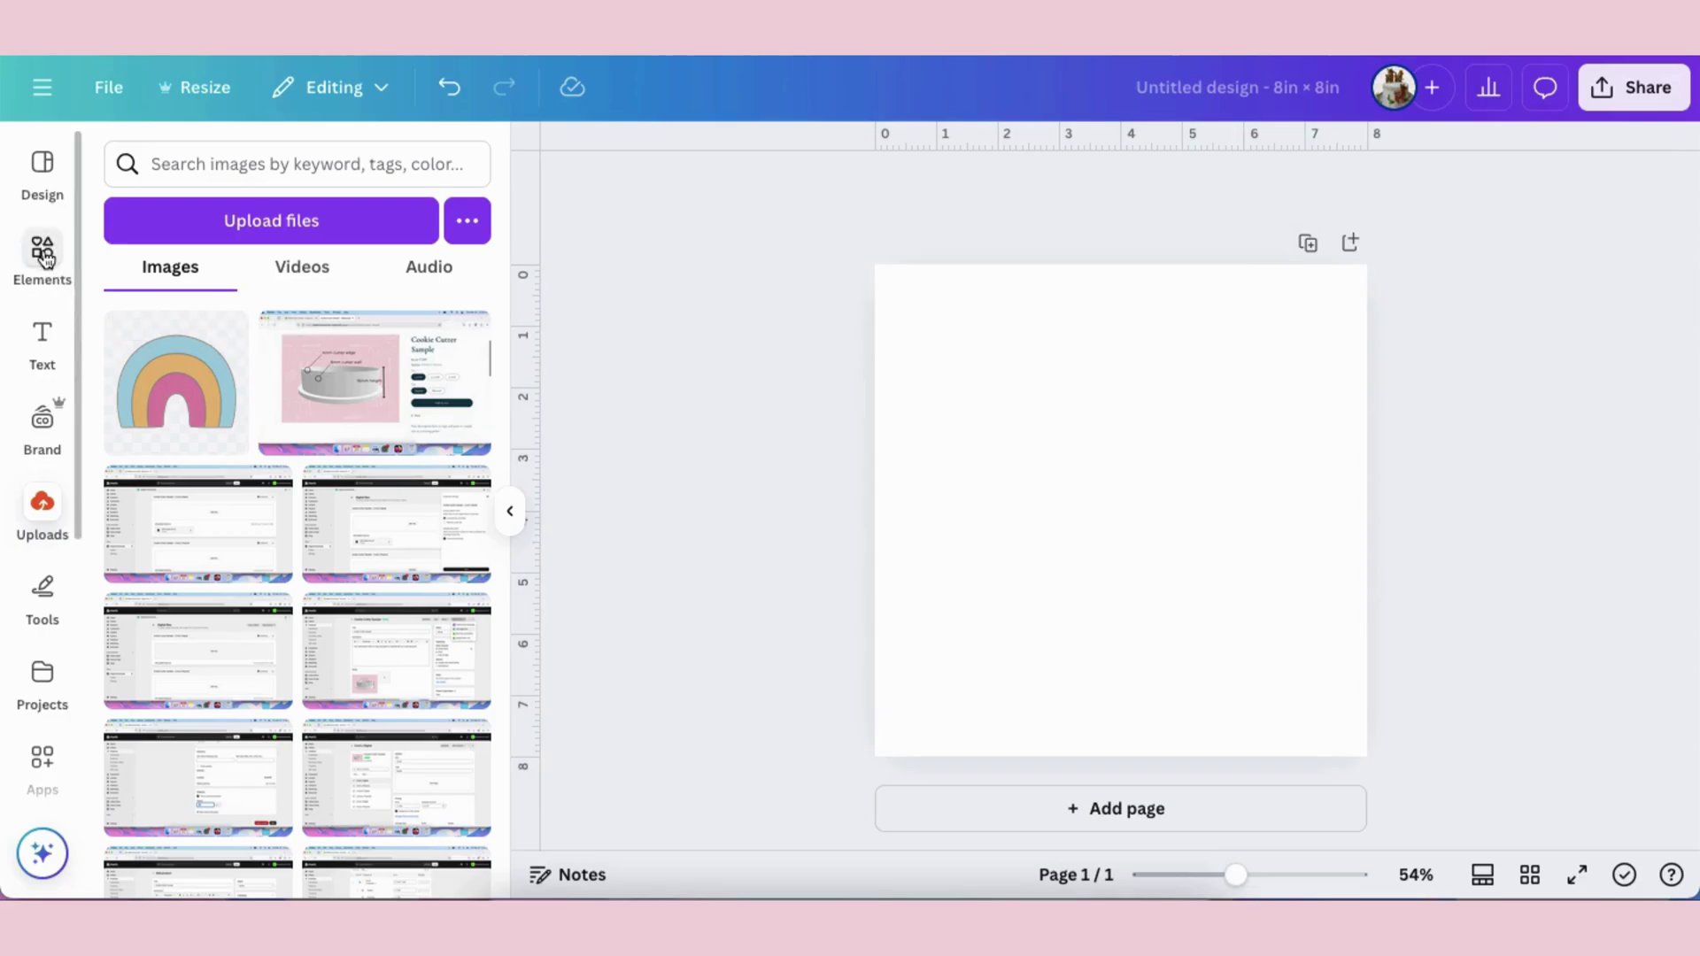
pyautogui.scroll(-10, 322, 496)
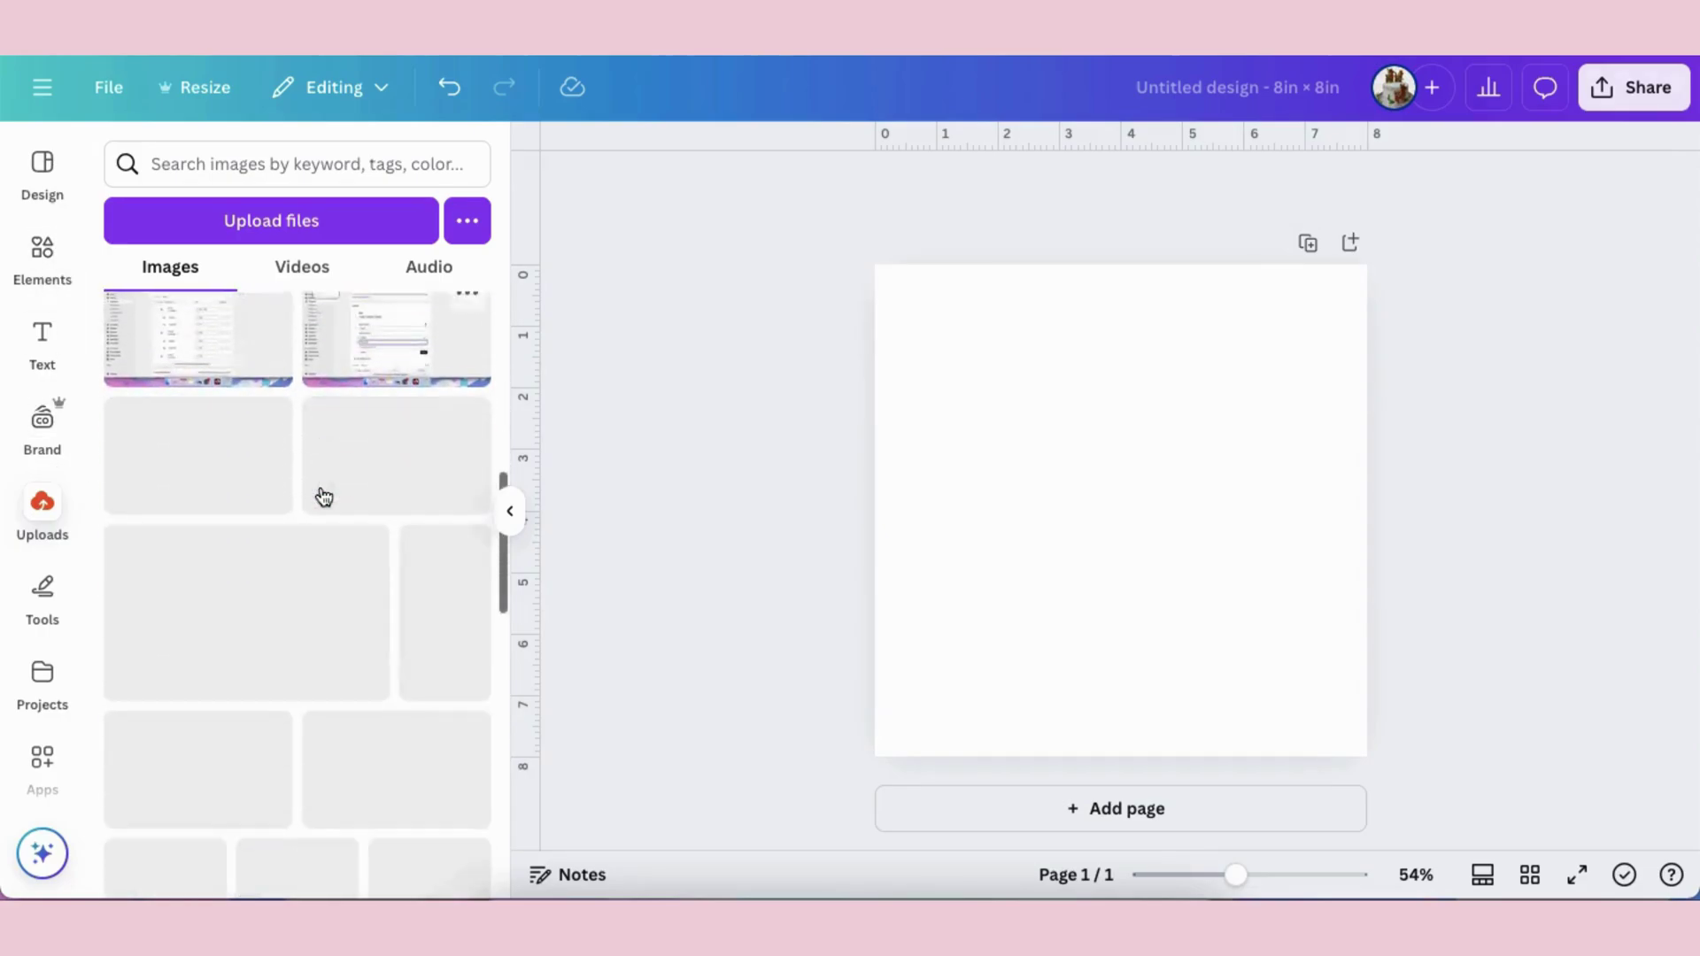
pyautogui.scroll(1, 323, 497)
pyautogui.click(429, 524)
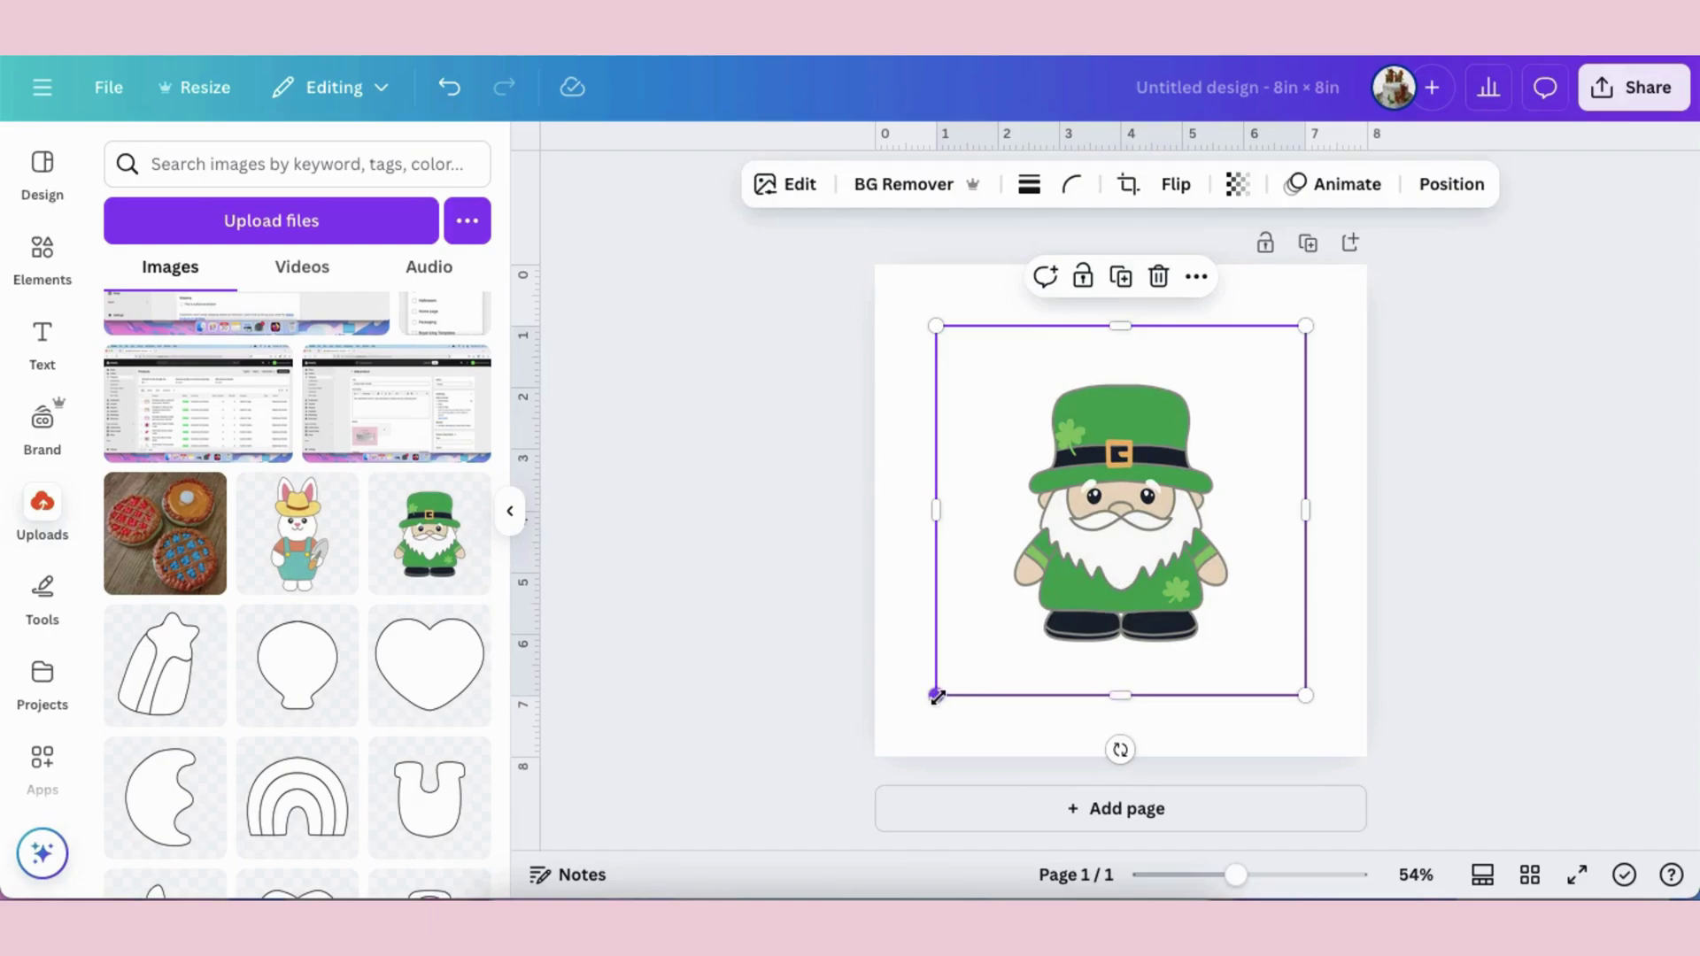
pyautogui.moveTo(936, 695); pyautogui.dragTo(826, 800)
pyautogui.moveTo(1305, 326); pyautogui.dragTo(1407, 254)
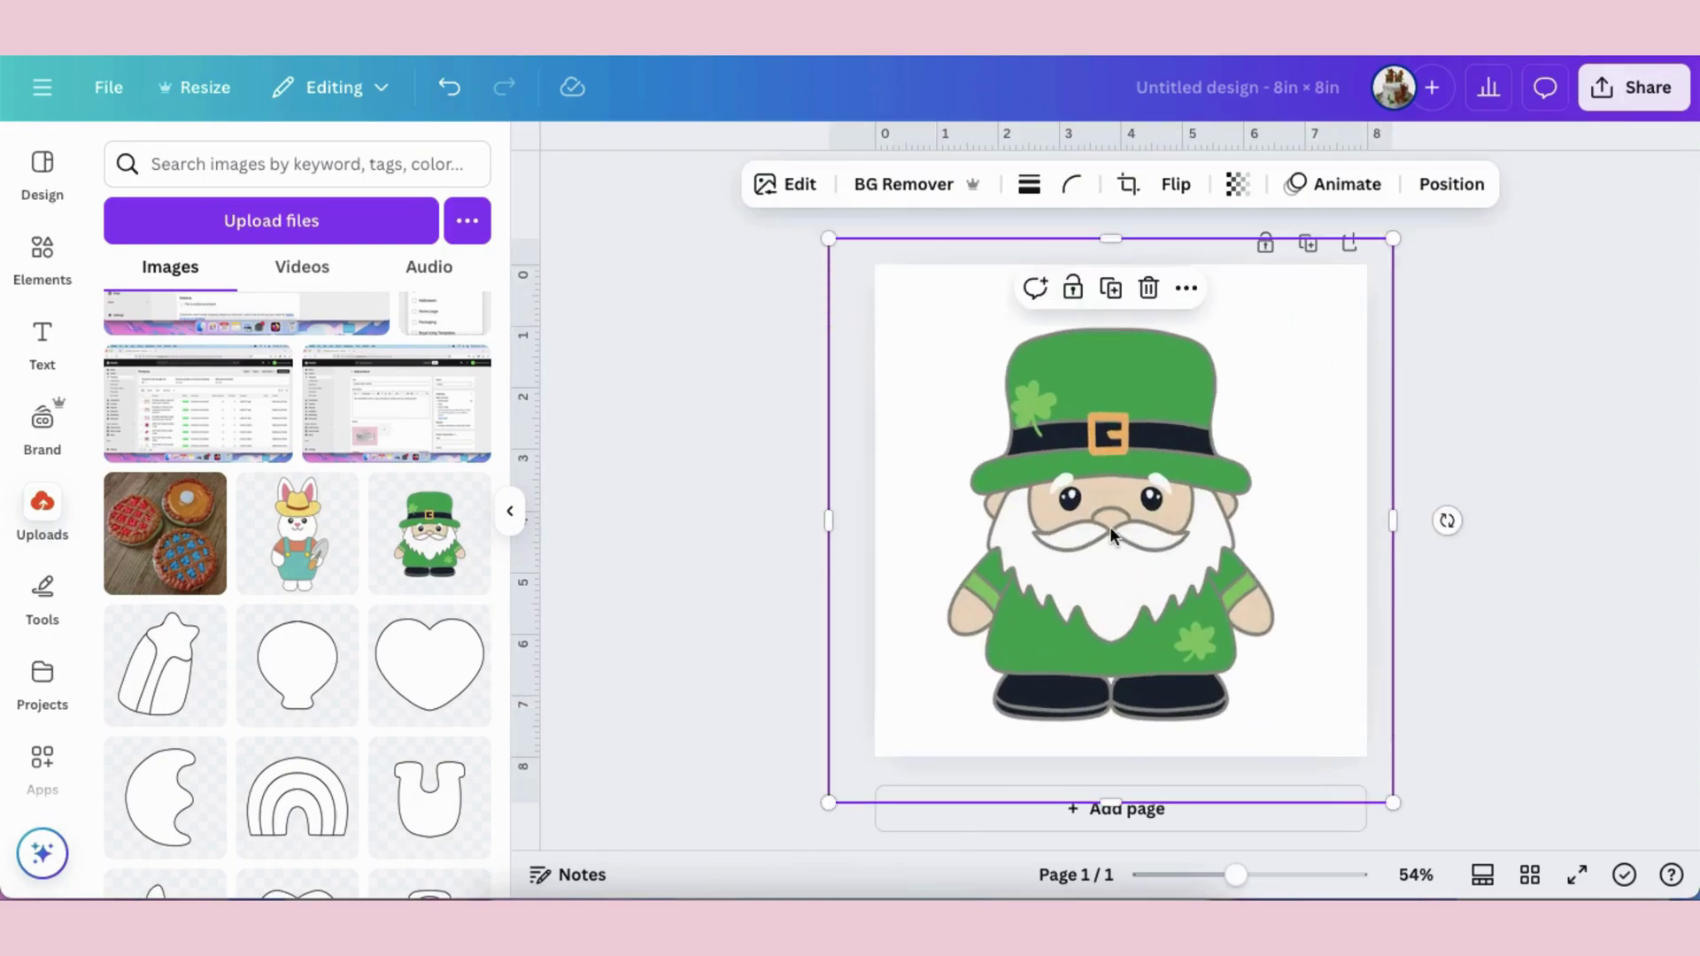
# Step: Apply the Outline shadow effect to the colored gnome image and open its size value for editing
pyautogui.click(796, 186)
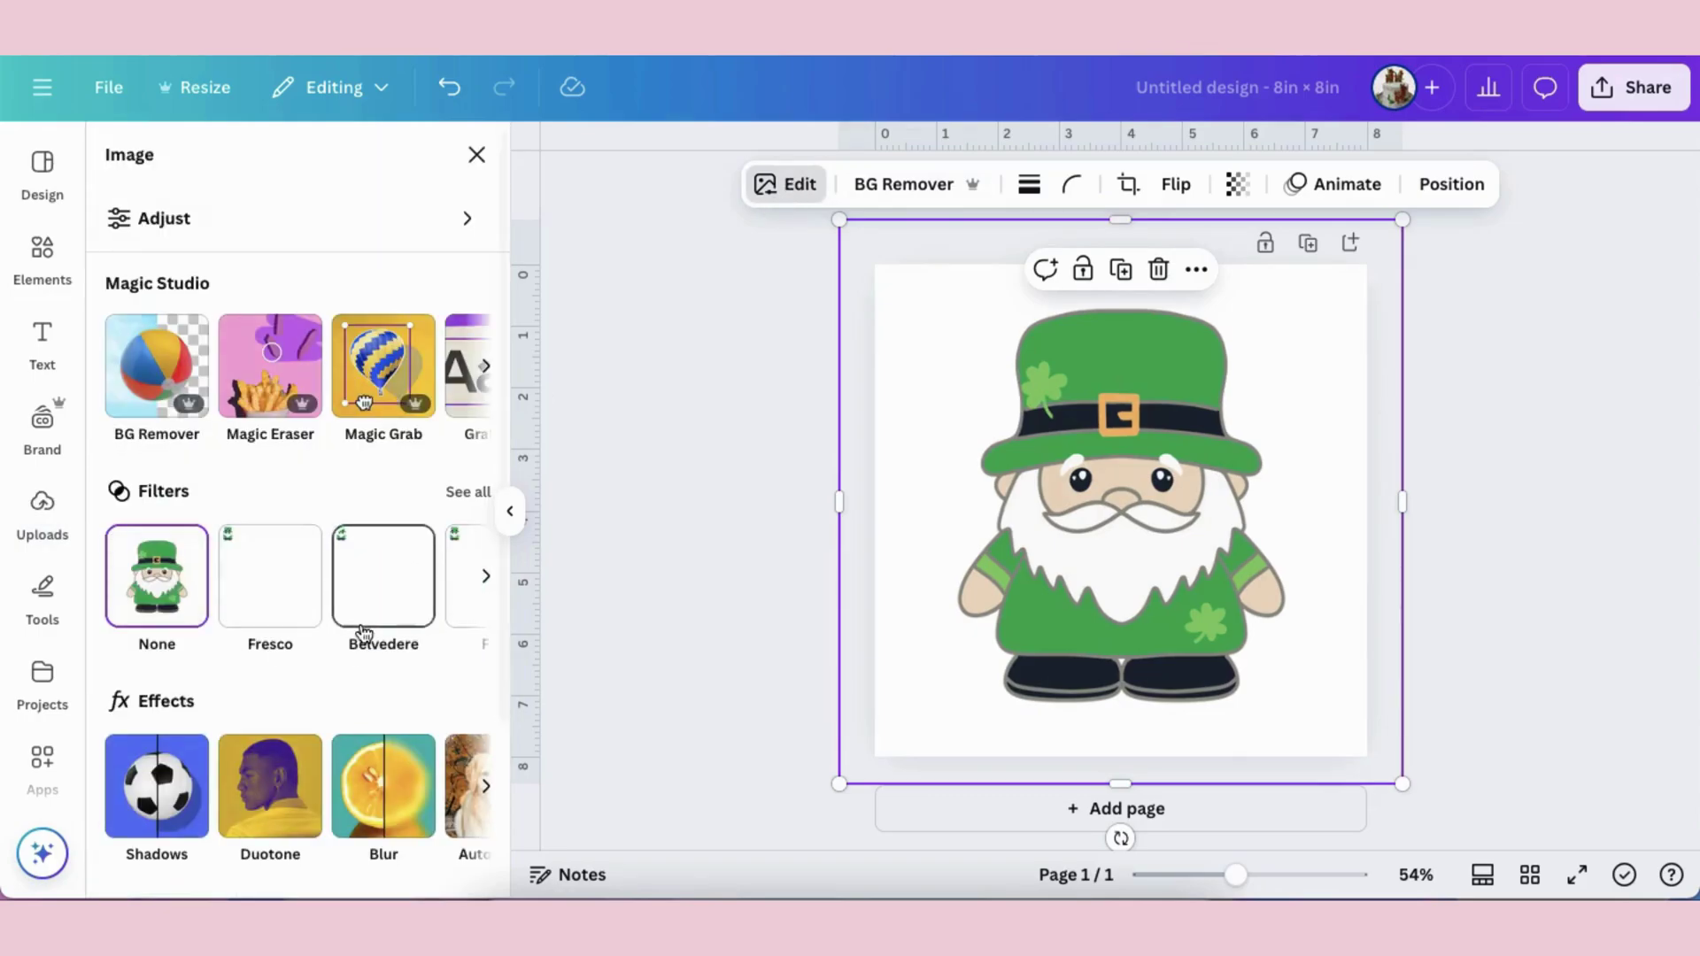
pyautogui.scroll(-2, 363, 631)
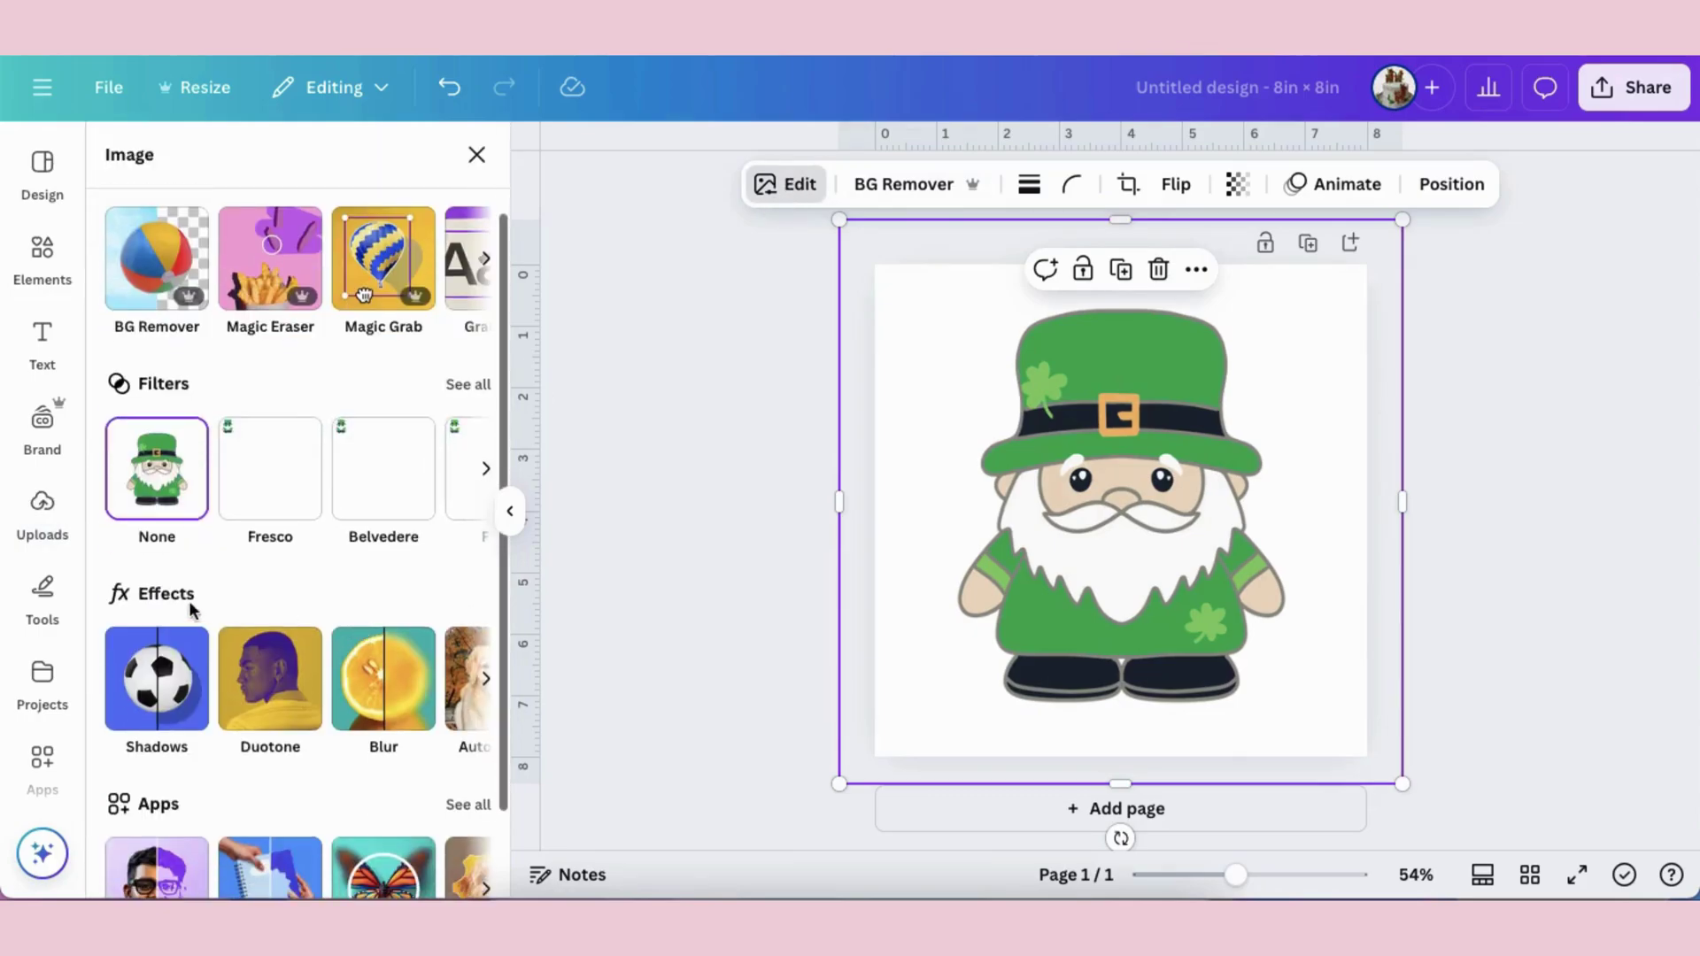
pyautogui.click(155, 689)
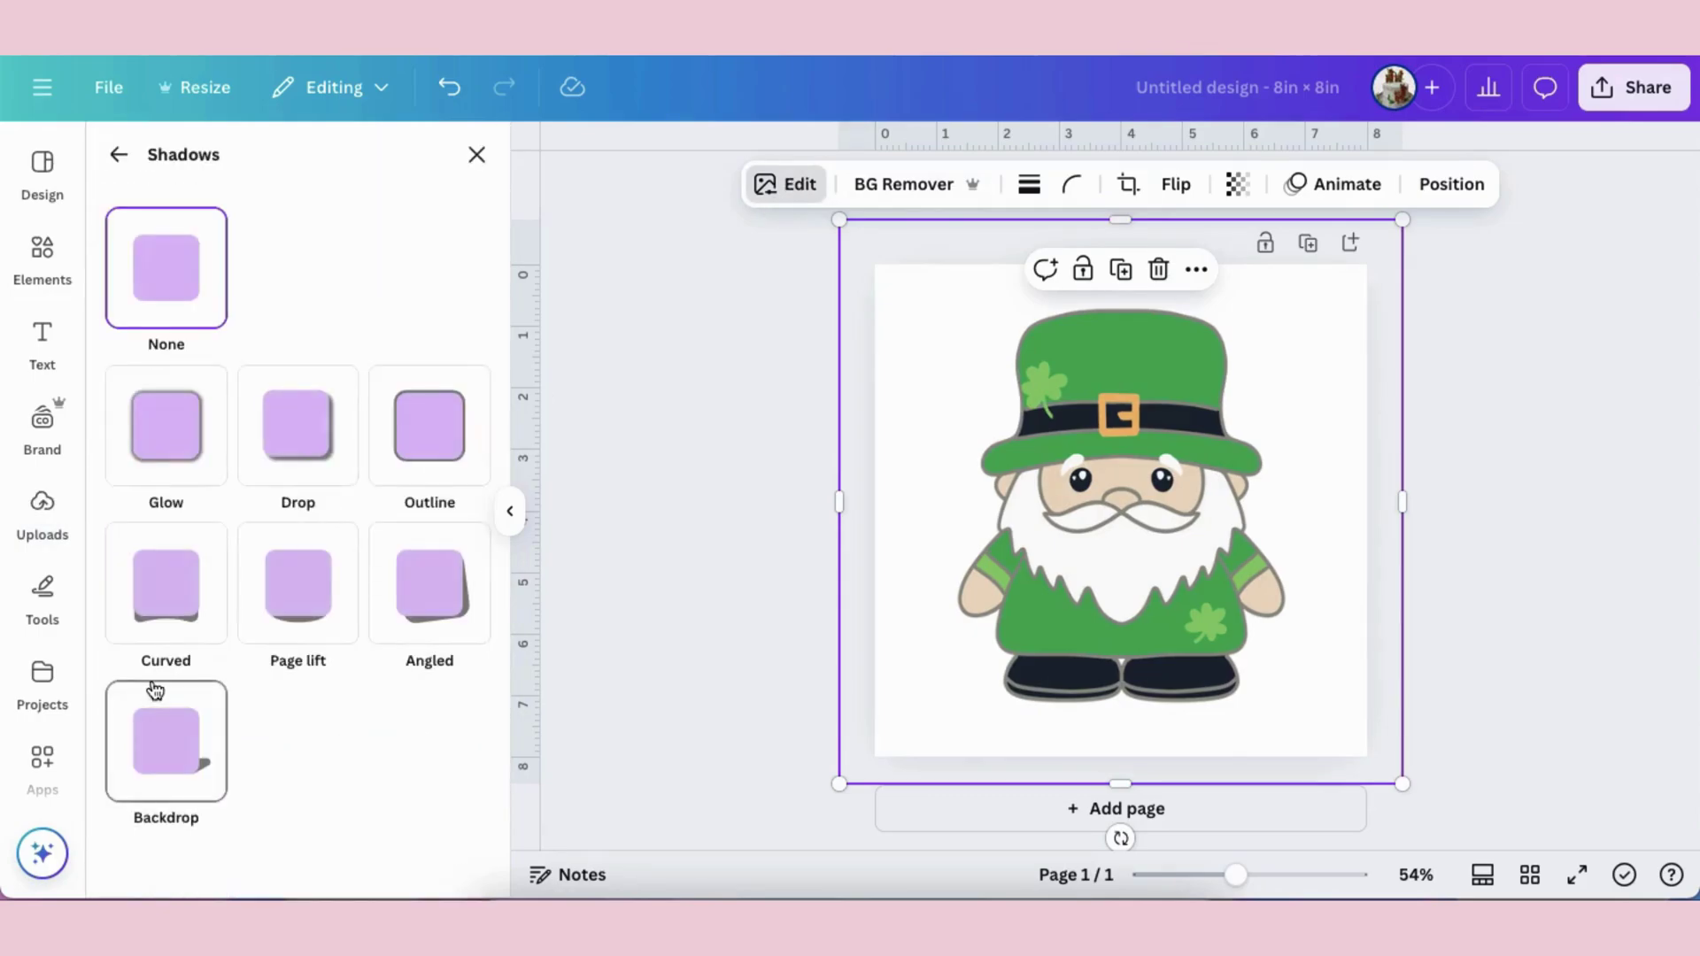
pyautogui.click(435, 436)
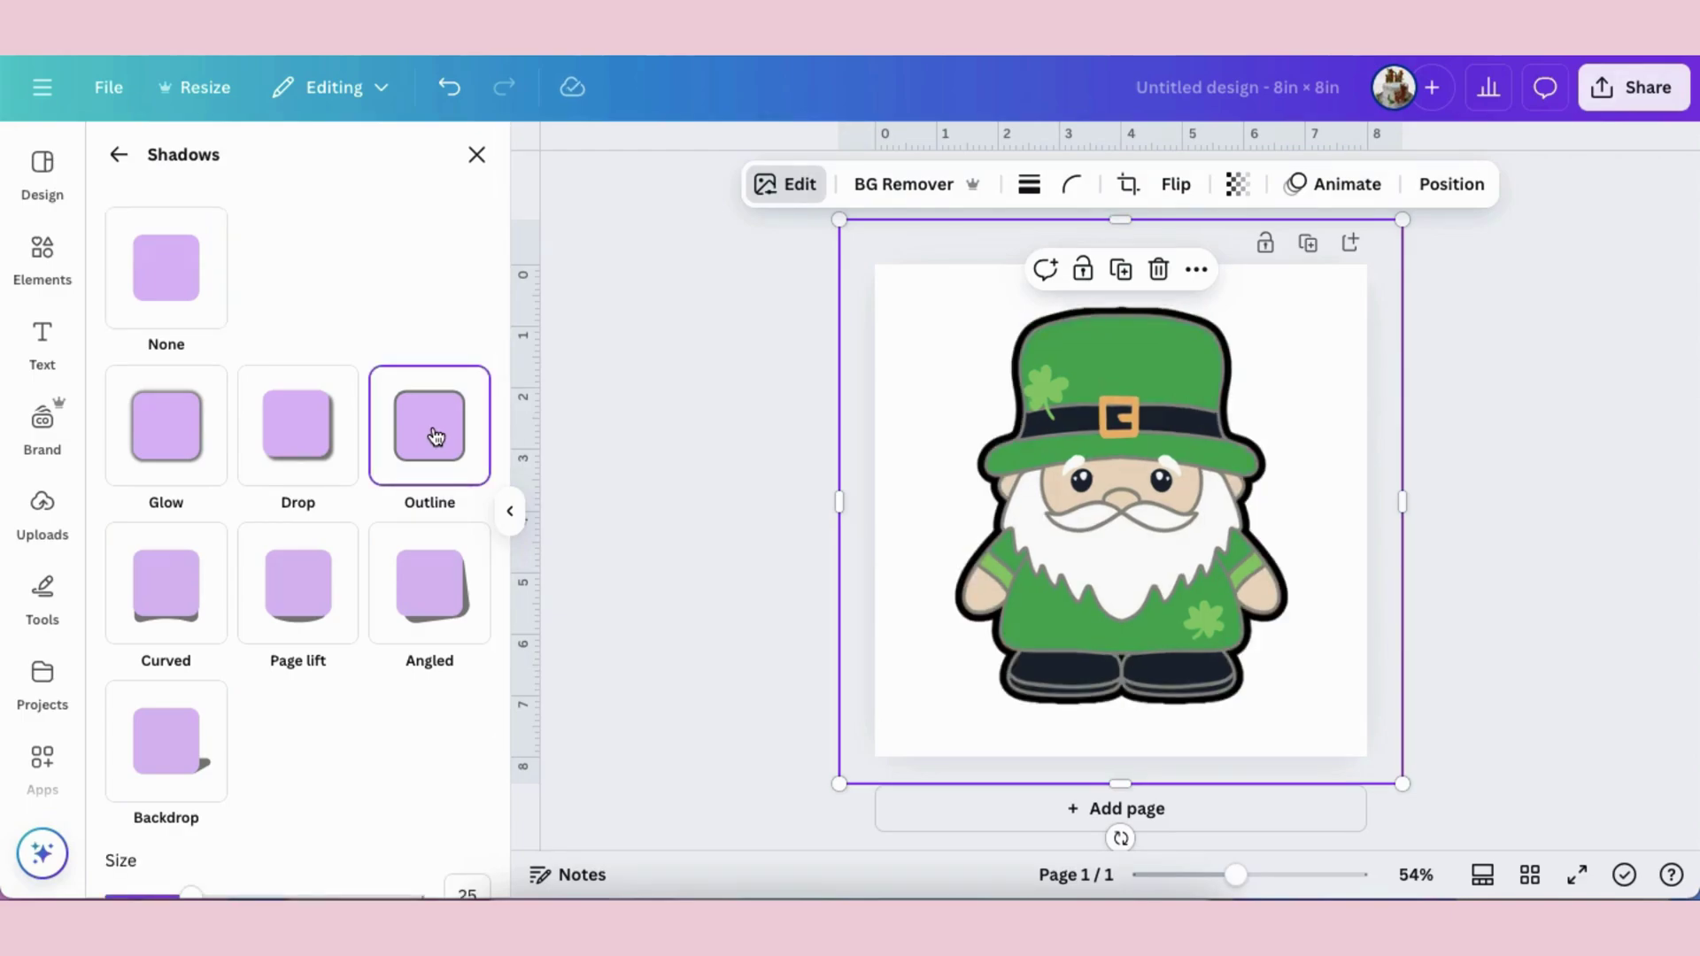
pyautogui.scroll(-3, 395, 561)
pyautogui.click(472, 708)
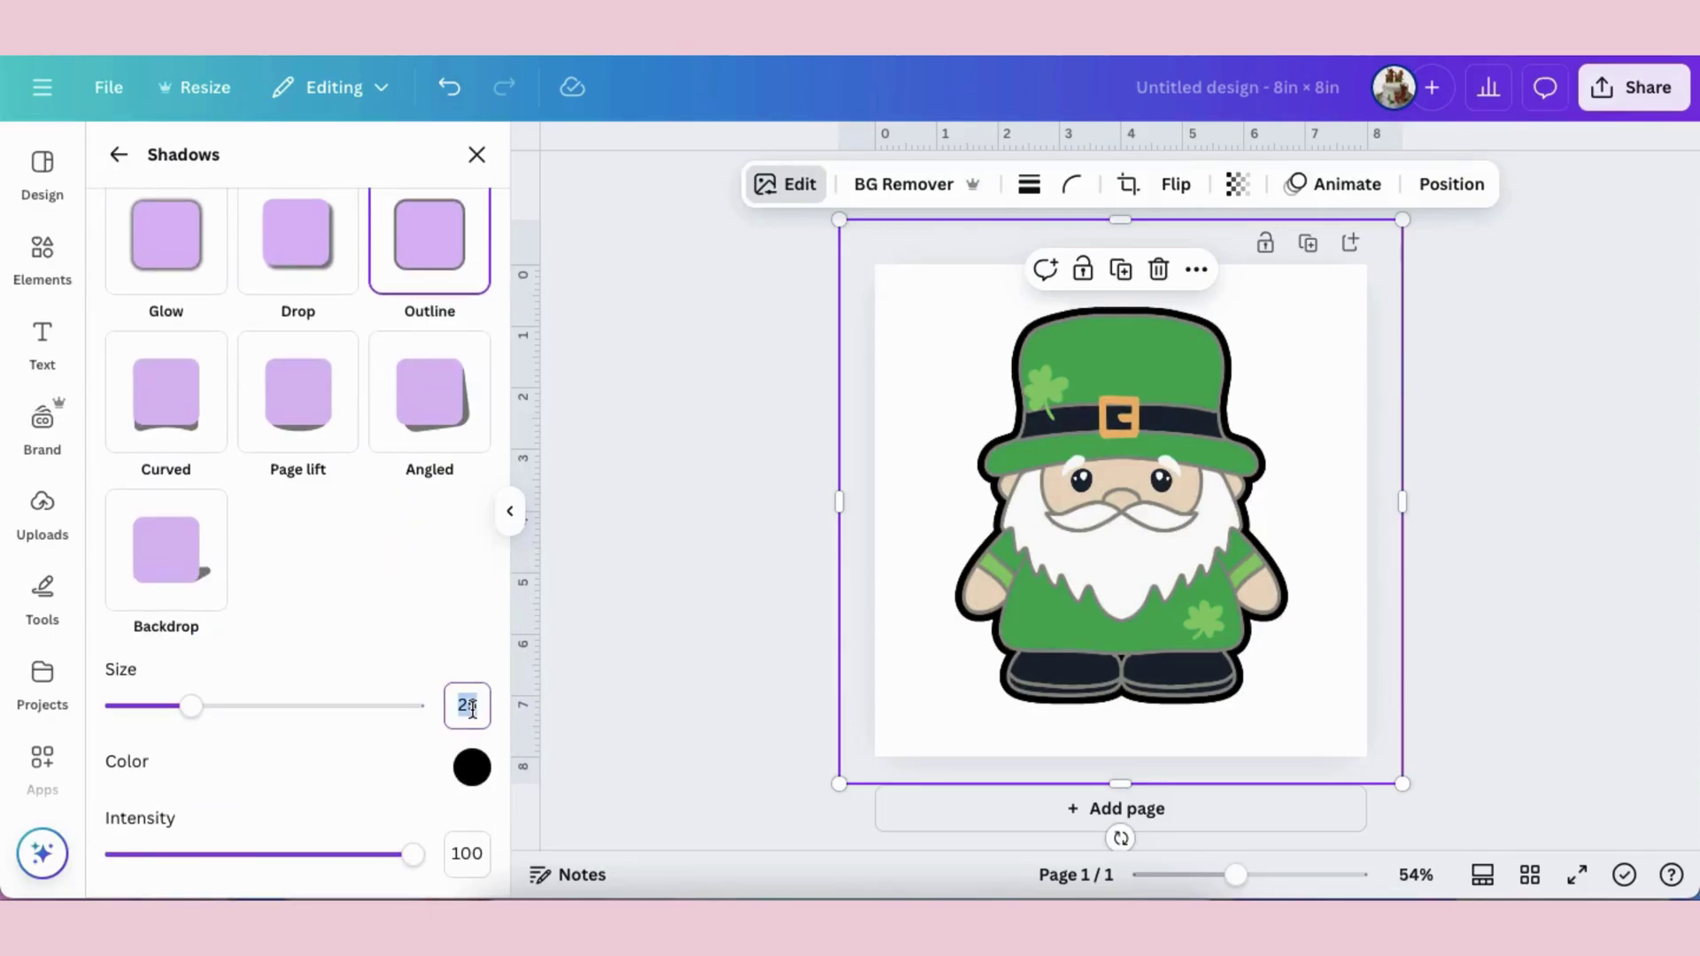
pyautogui.press('Return')
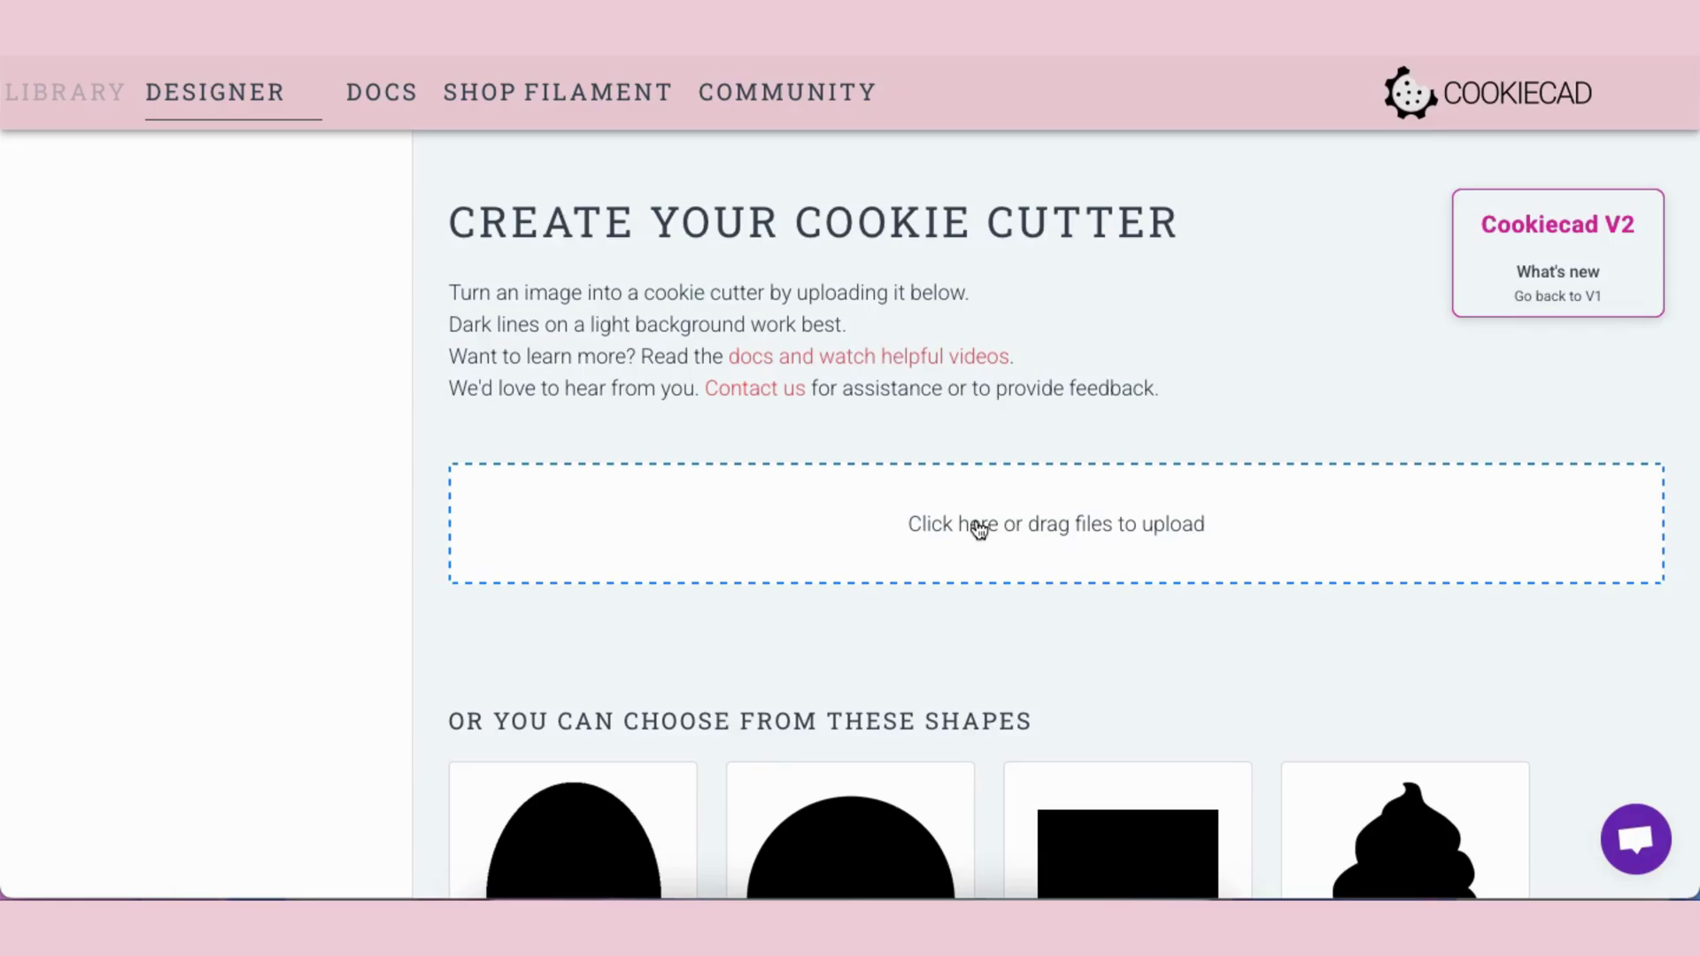
# Step: In the Cookiecad designer, upload the gnome silhouette image Untitled design(1).png from the Downloads folder
pyautogui.click(978, 526)
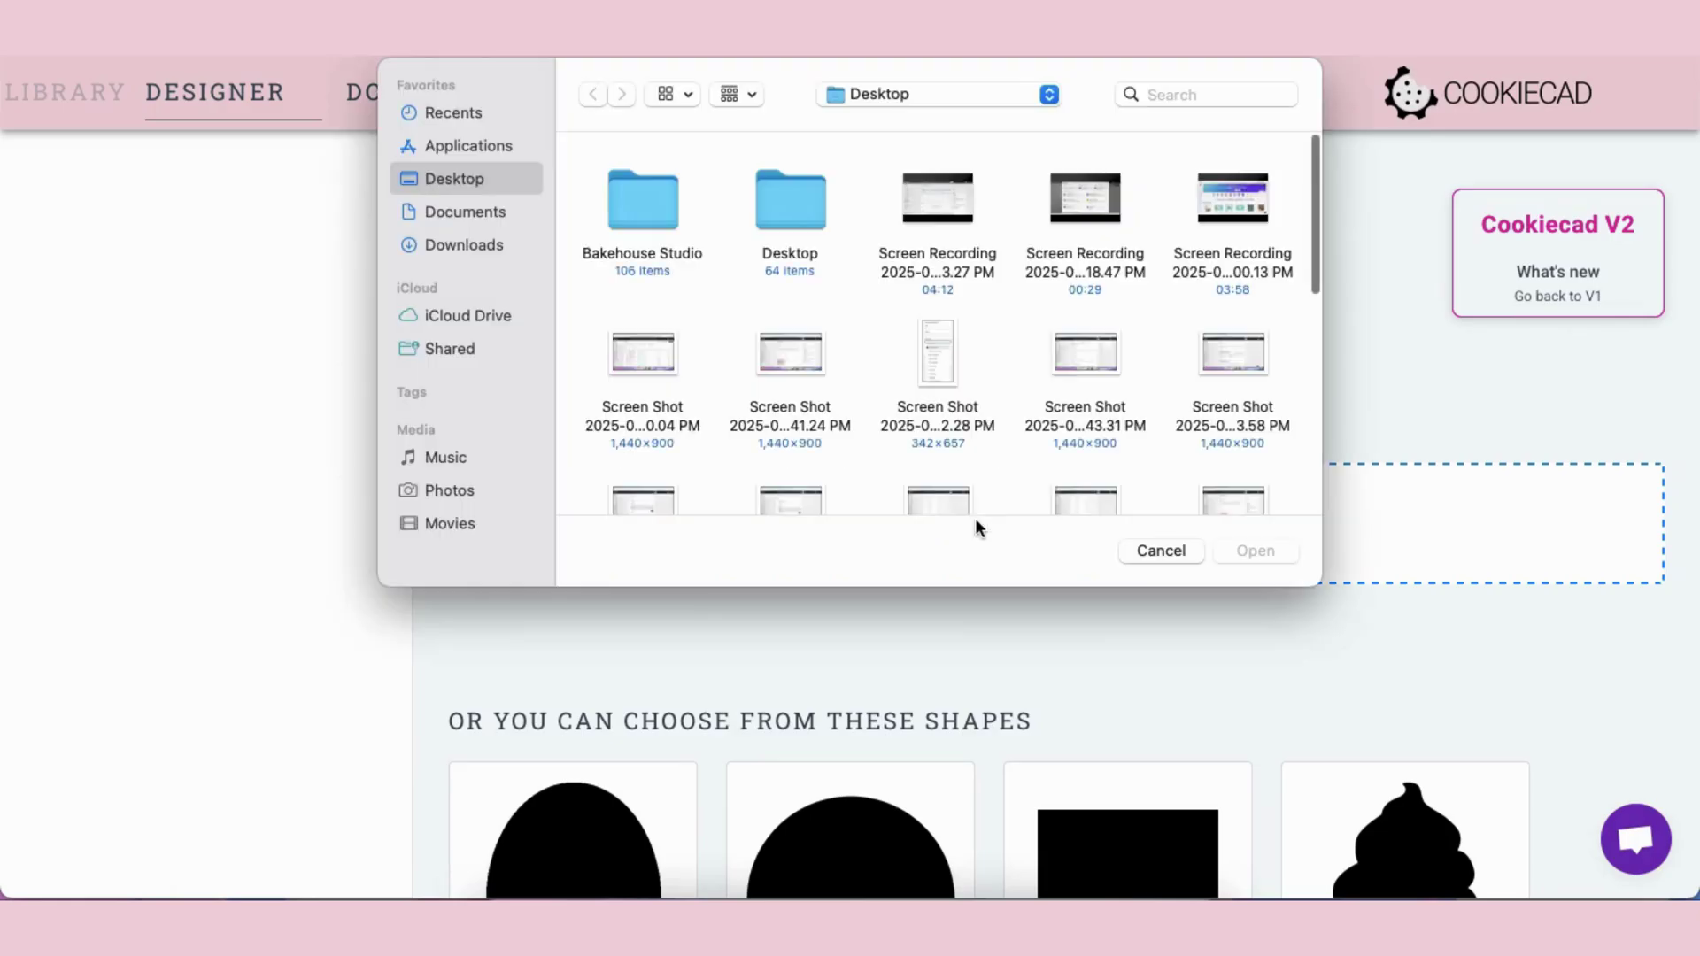
pyautogui.click(463, 245)
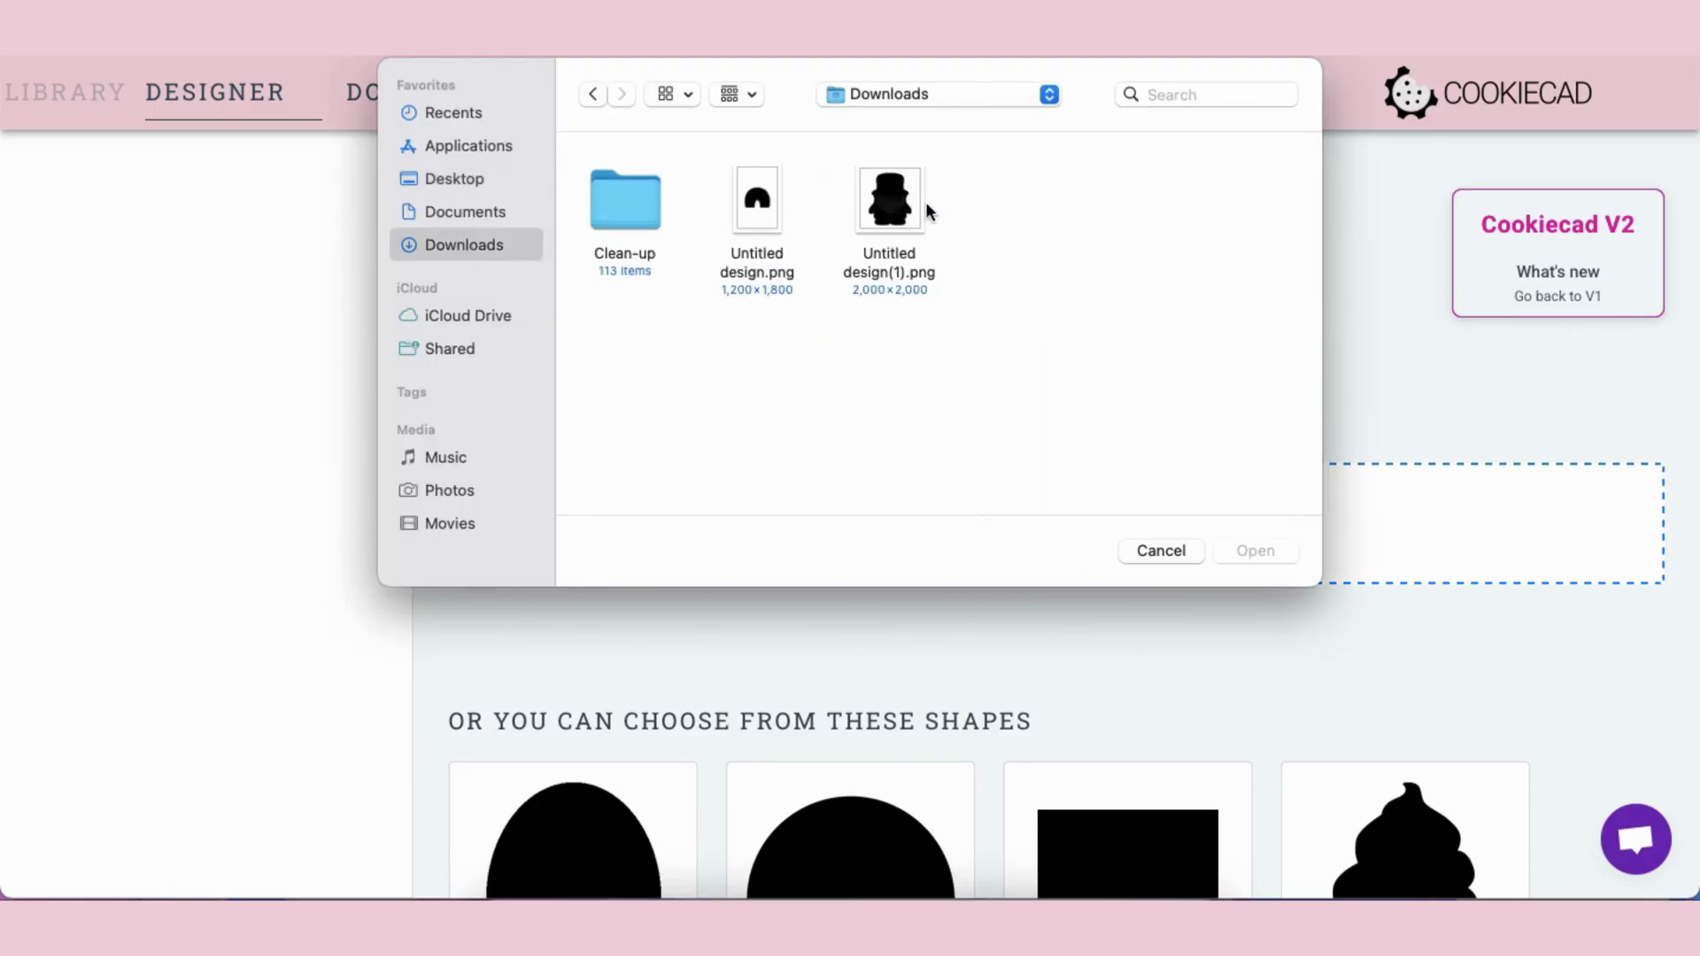
pyautogui.doubleClick(889, 196)
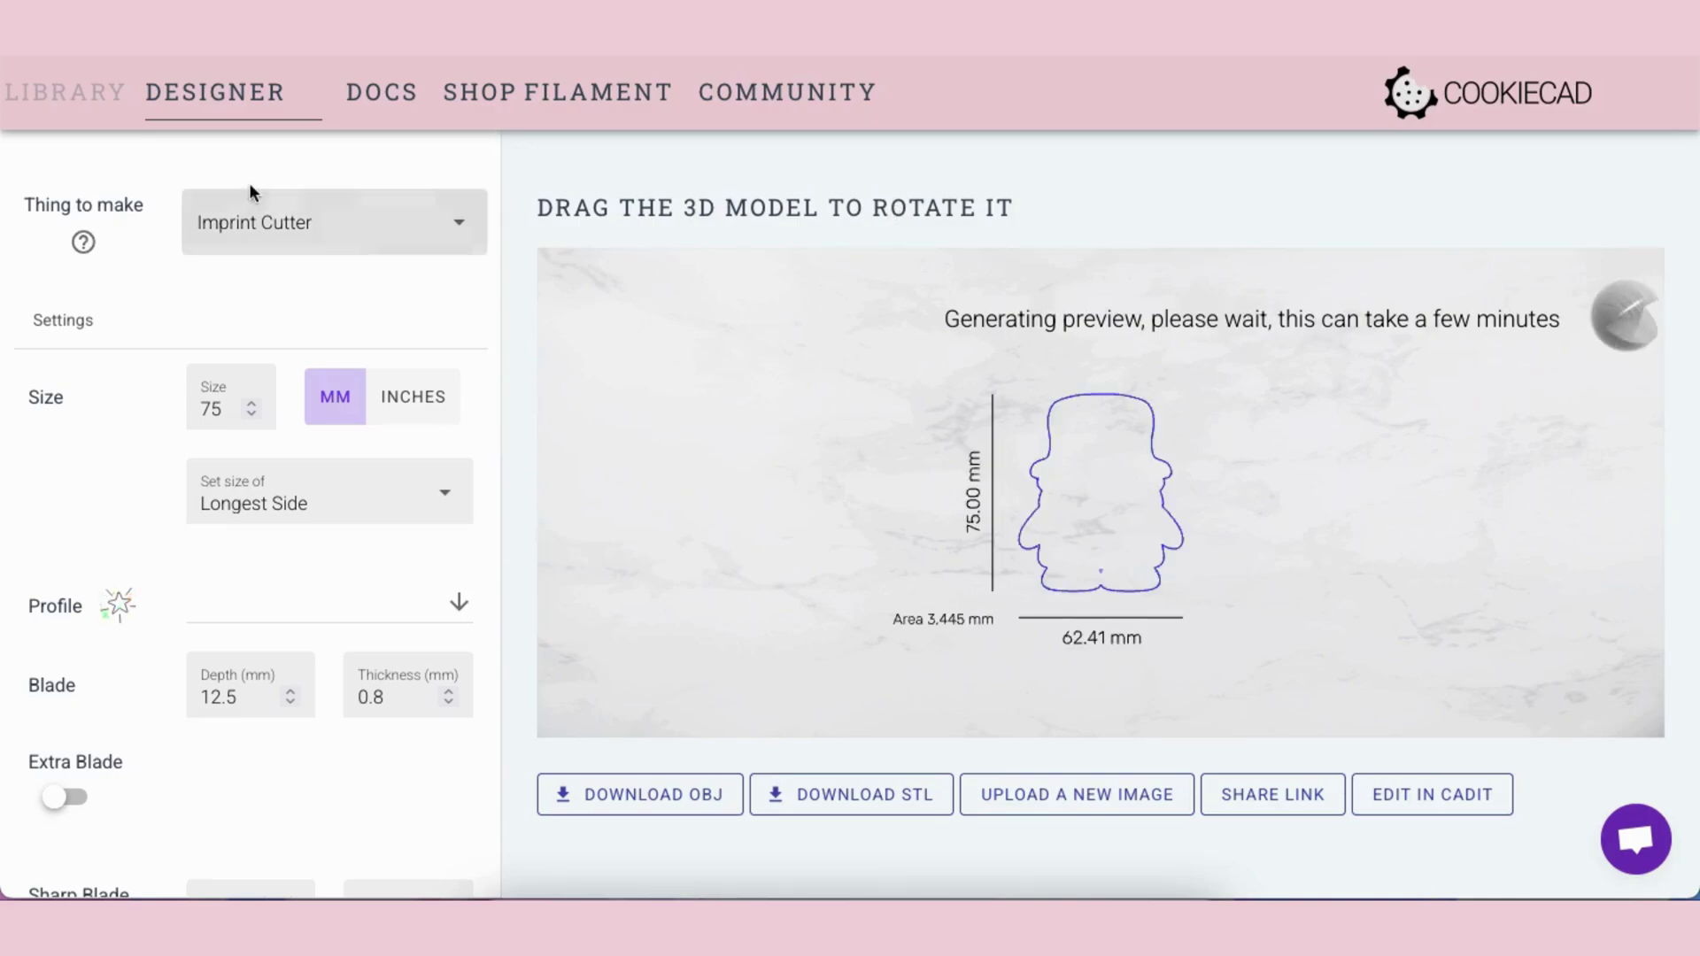
# Step: Change the thing to make to Cutter and set its longest side to 3 inches
pyautogui.click(360, 239)
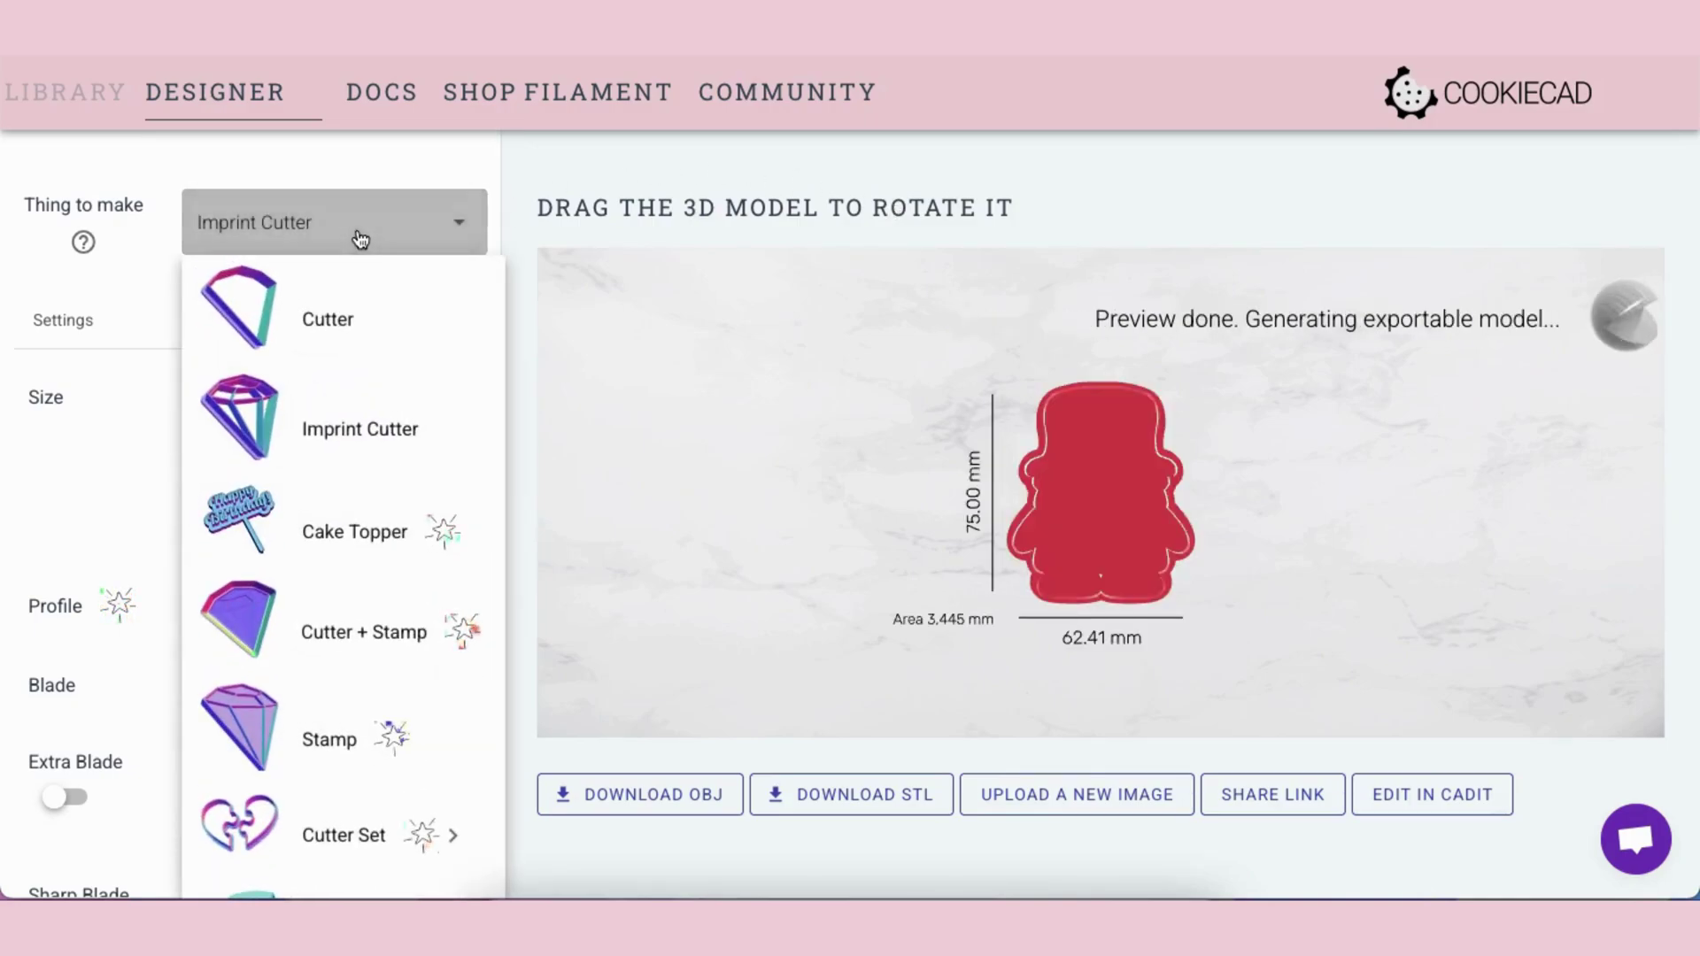
pyautogui.click(316, 321)
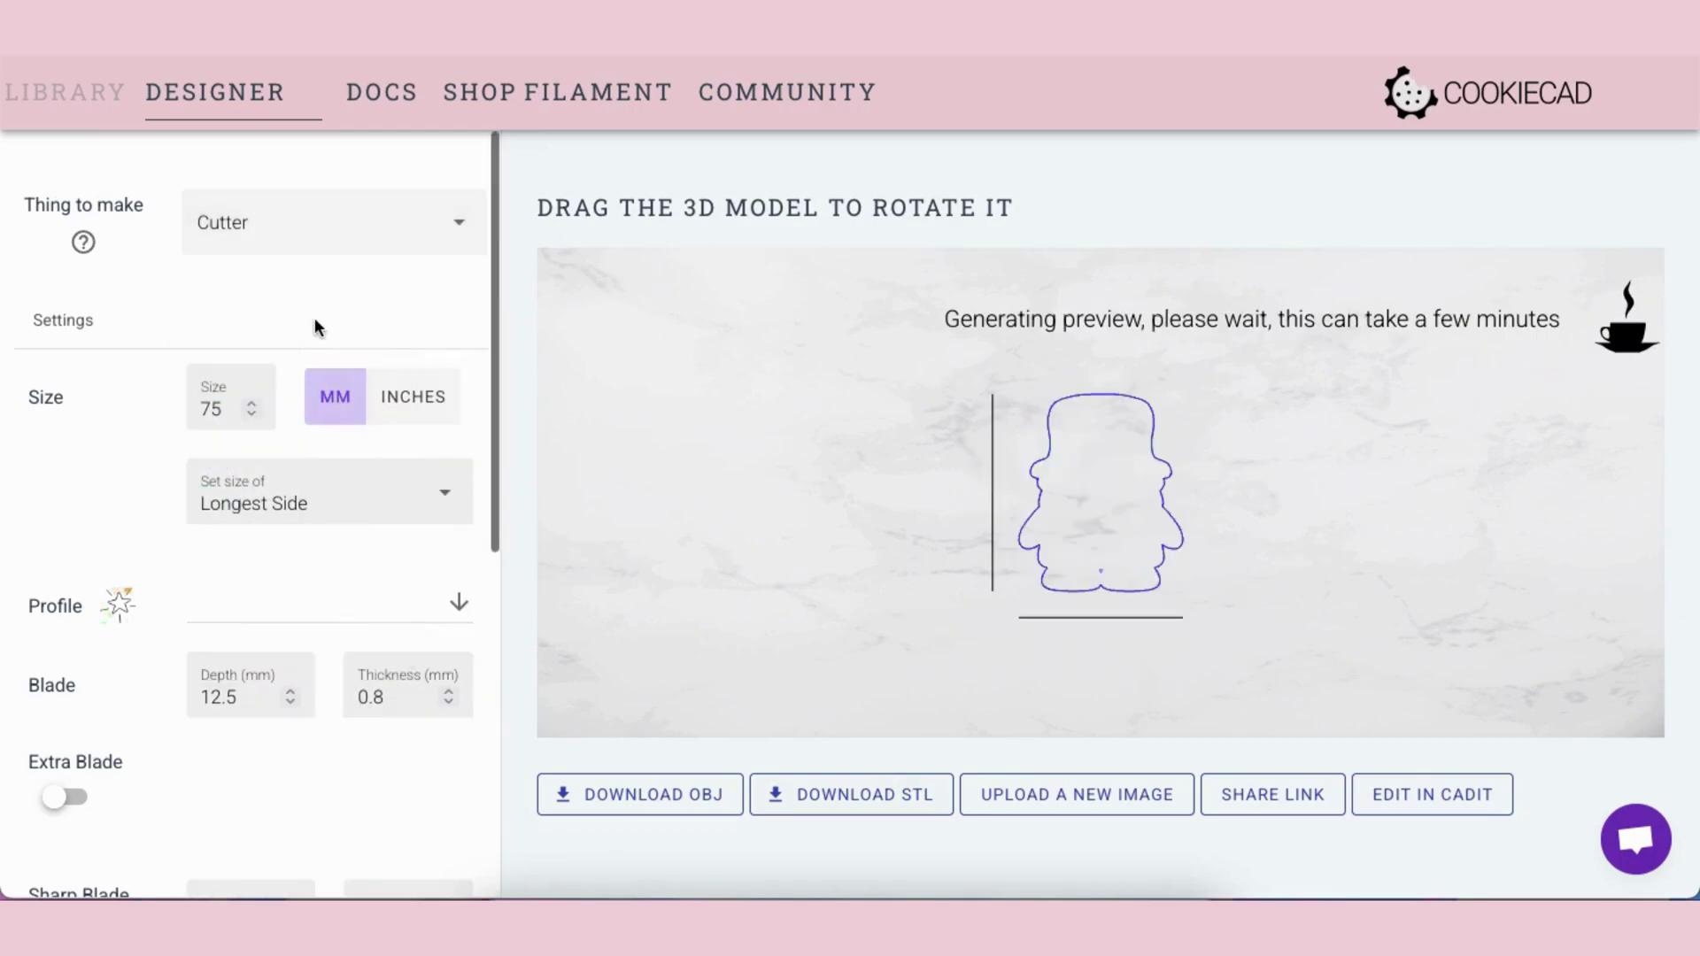
pyautogui.click(422, 407)
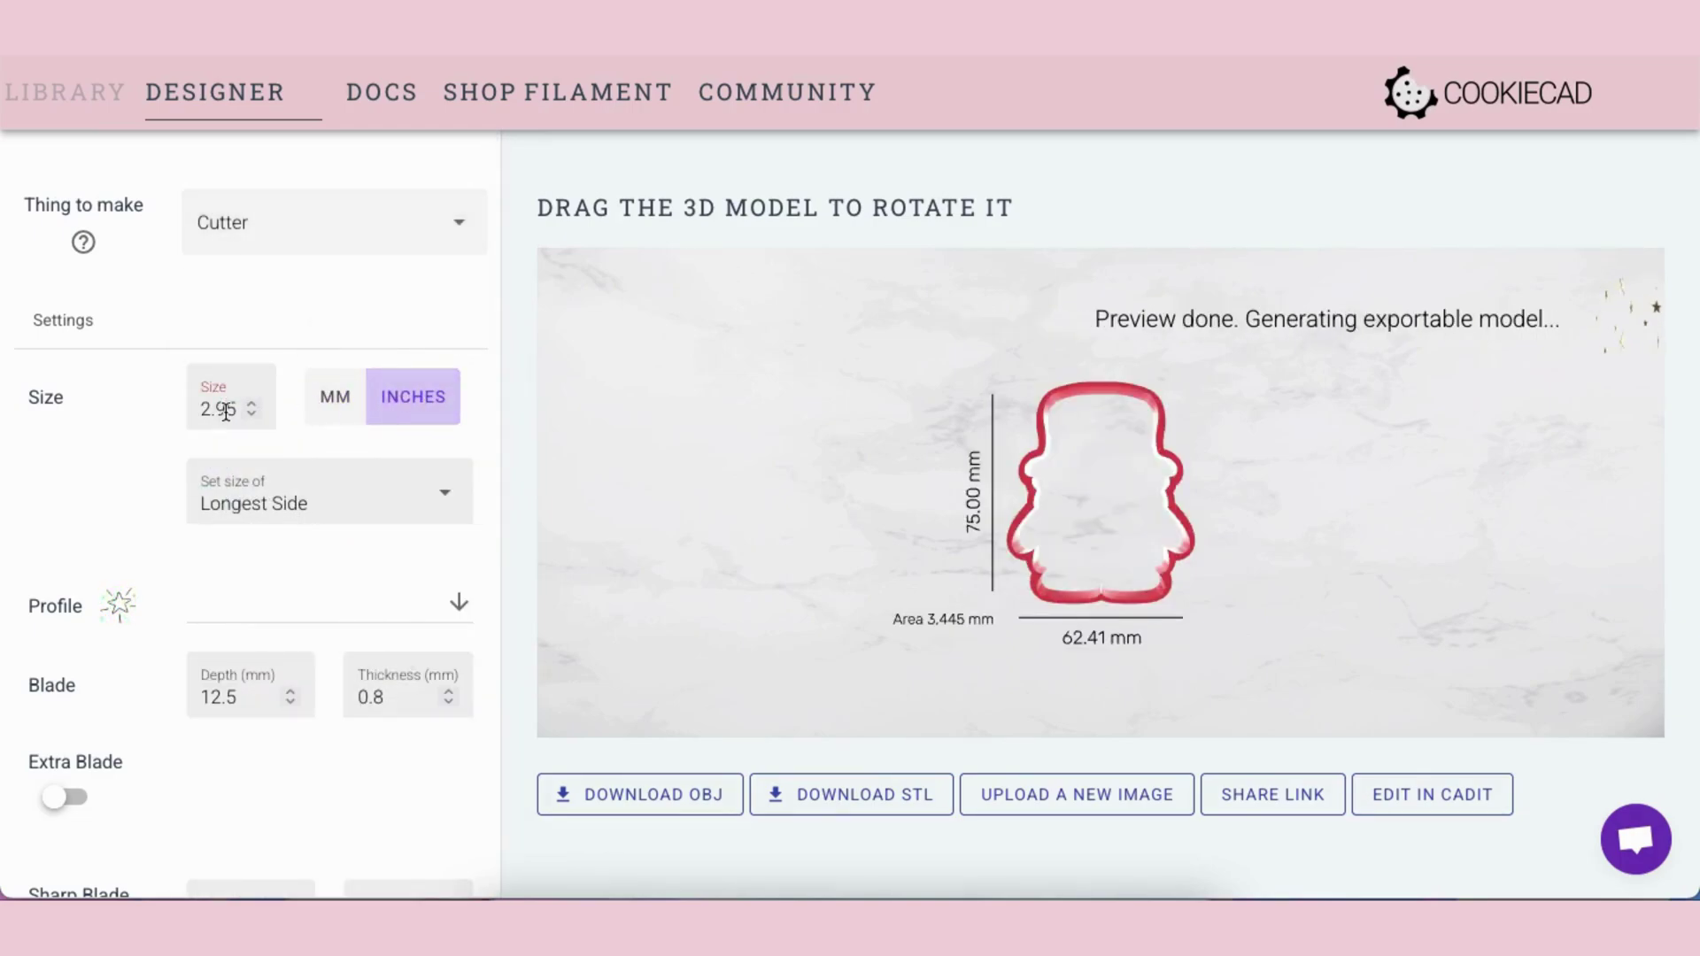
pyautogui.doubleClick(226, 410)
pyautogui.write('3')
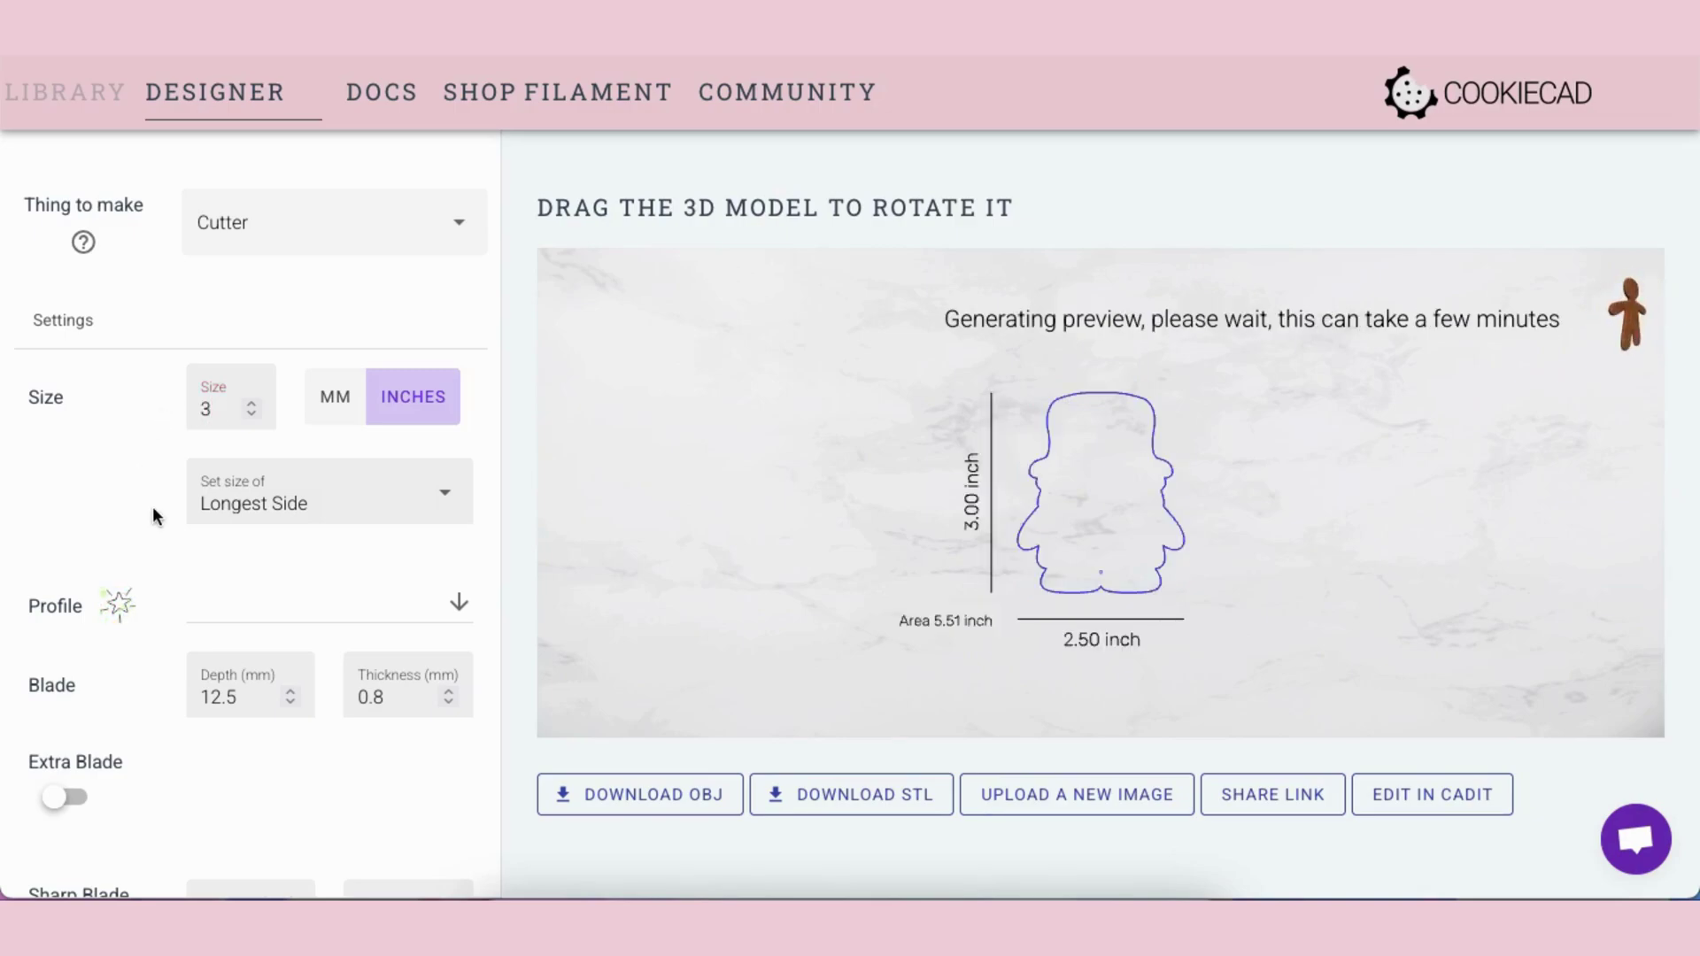
# Step: Set the cutter's main blade depth to 16 mm
pyautogui.scroll(-2, 153, 516)
pyautogui.click(265, 511)
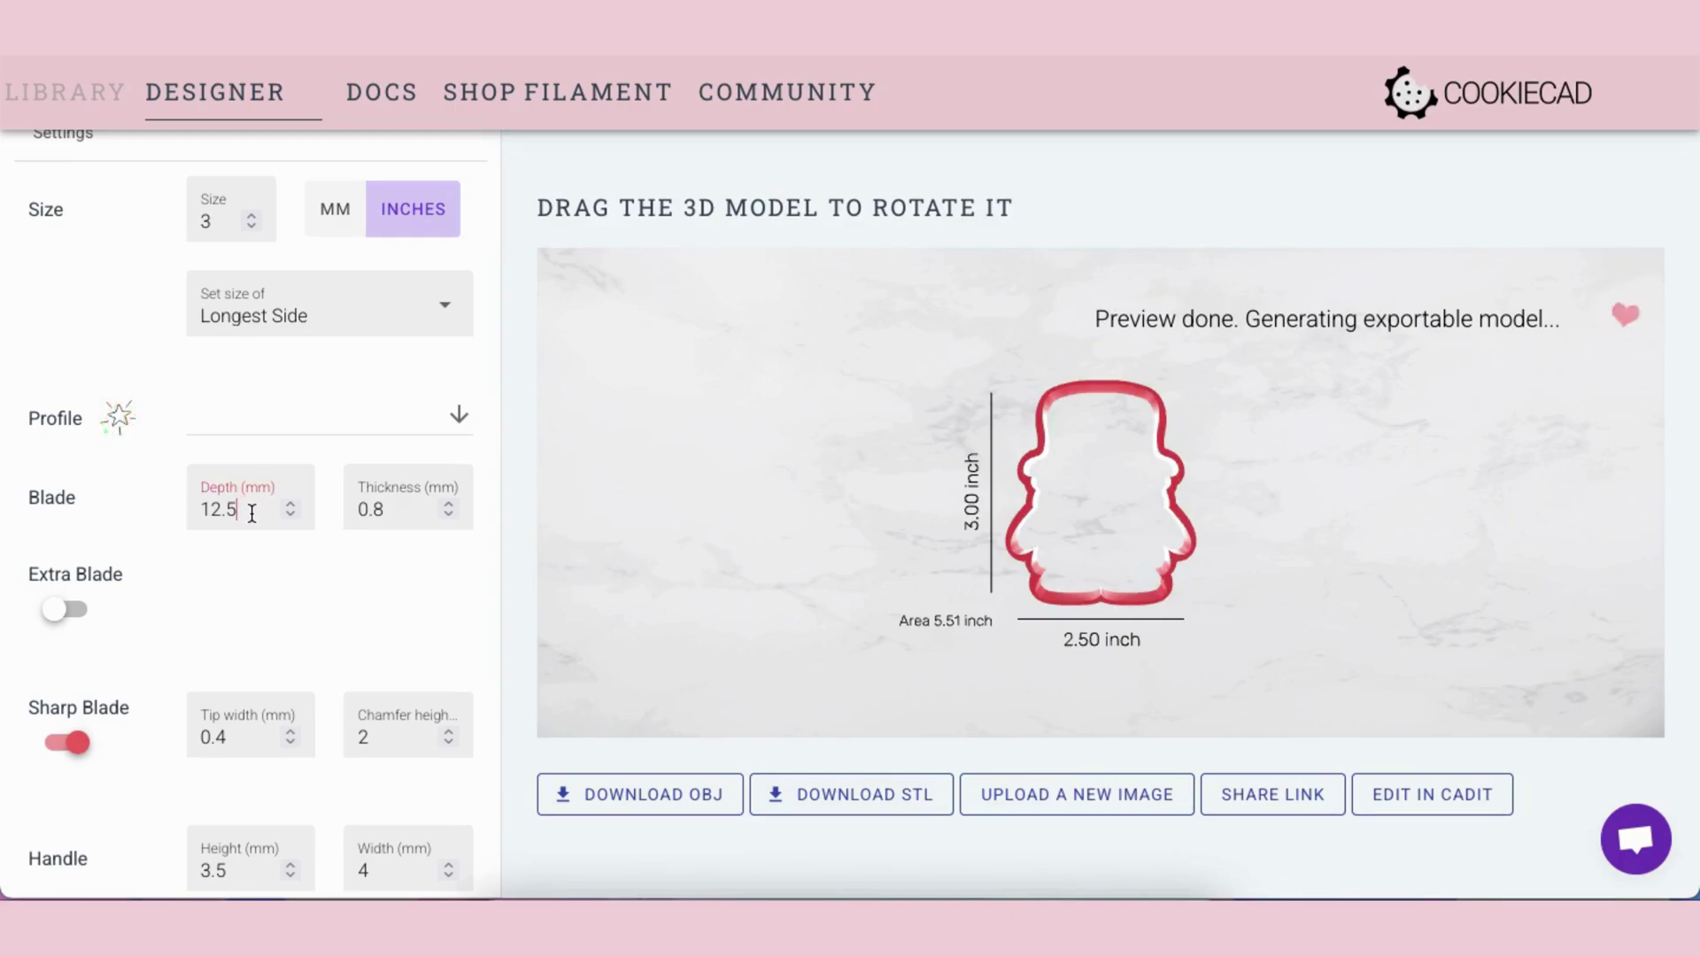
pyautogui.moveTo(252, 513); pyautogui.dragTo(185, 510)
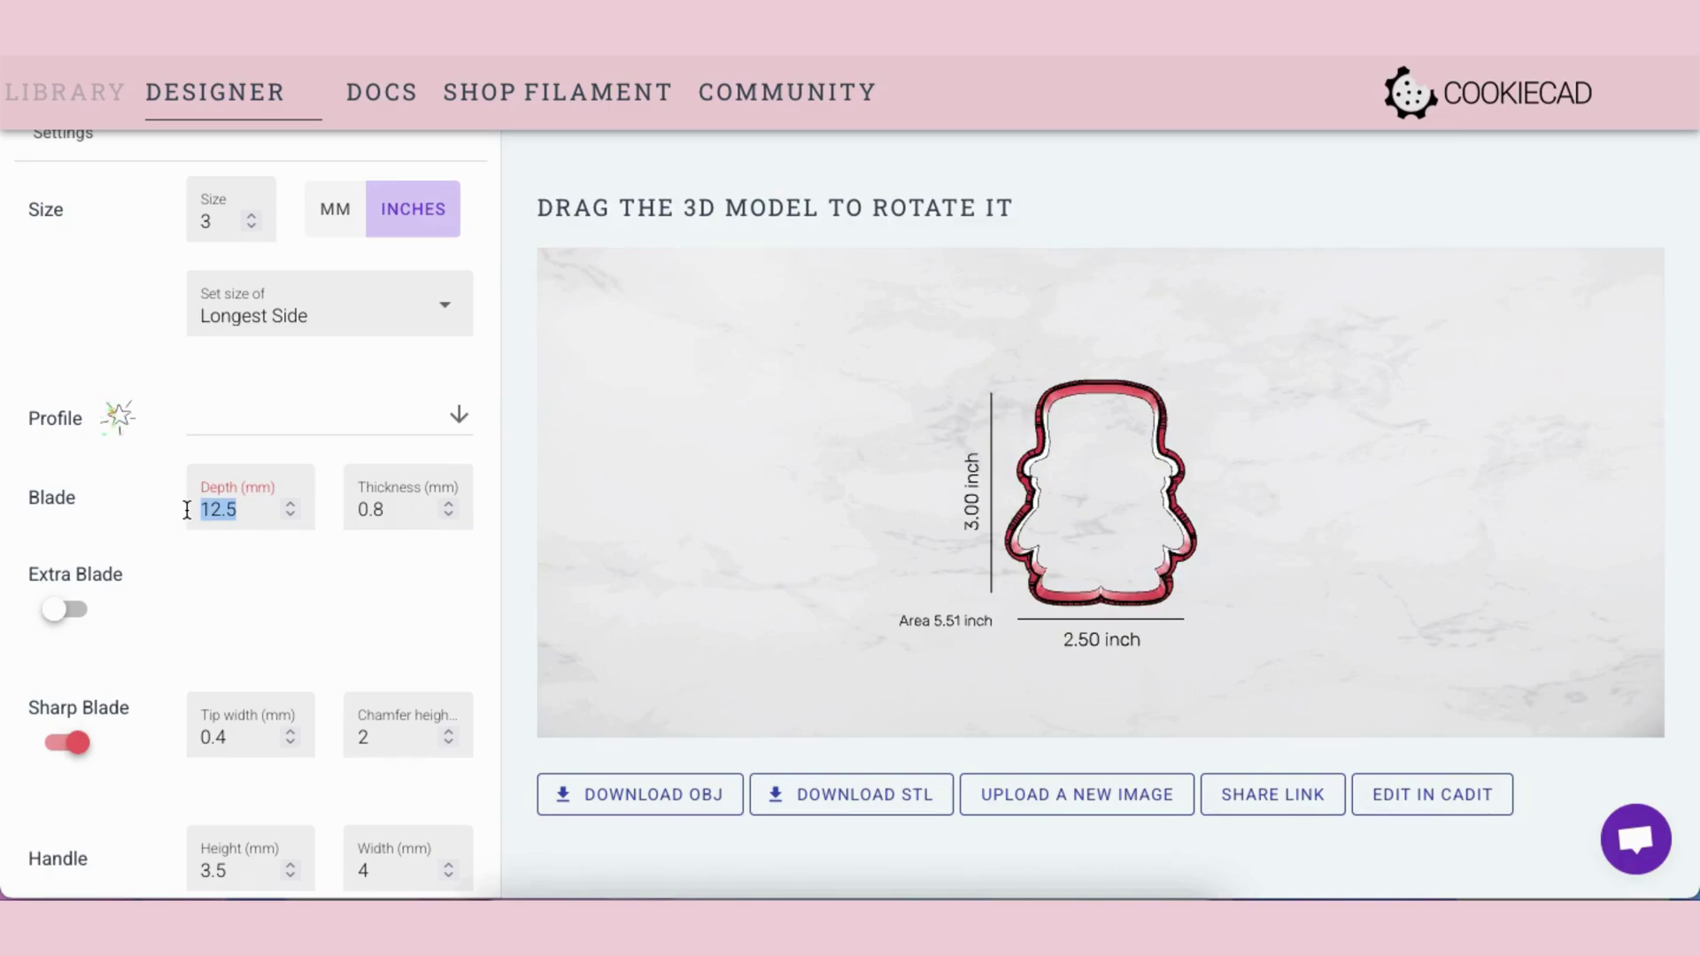
pyautogui.write('1')
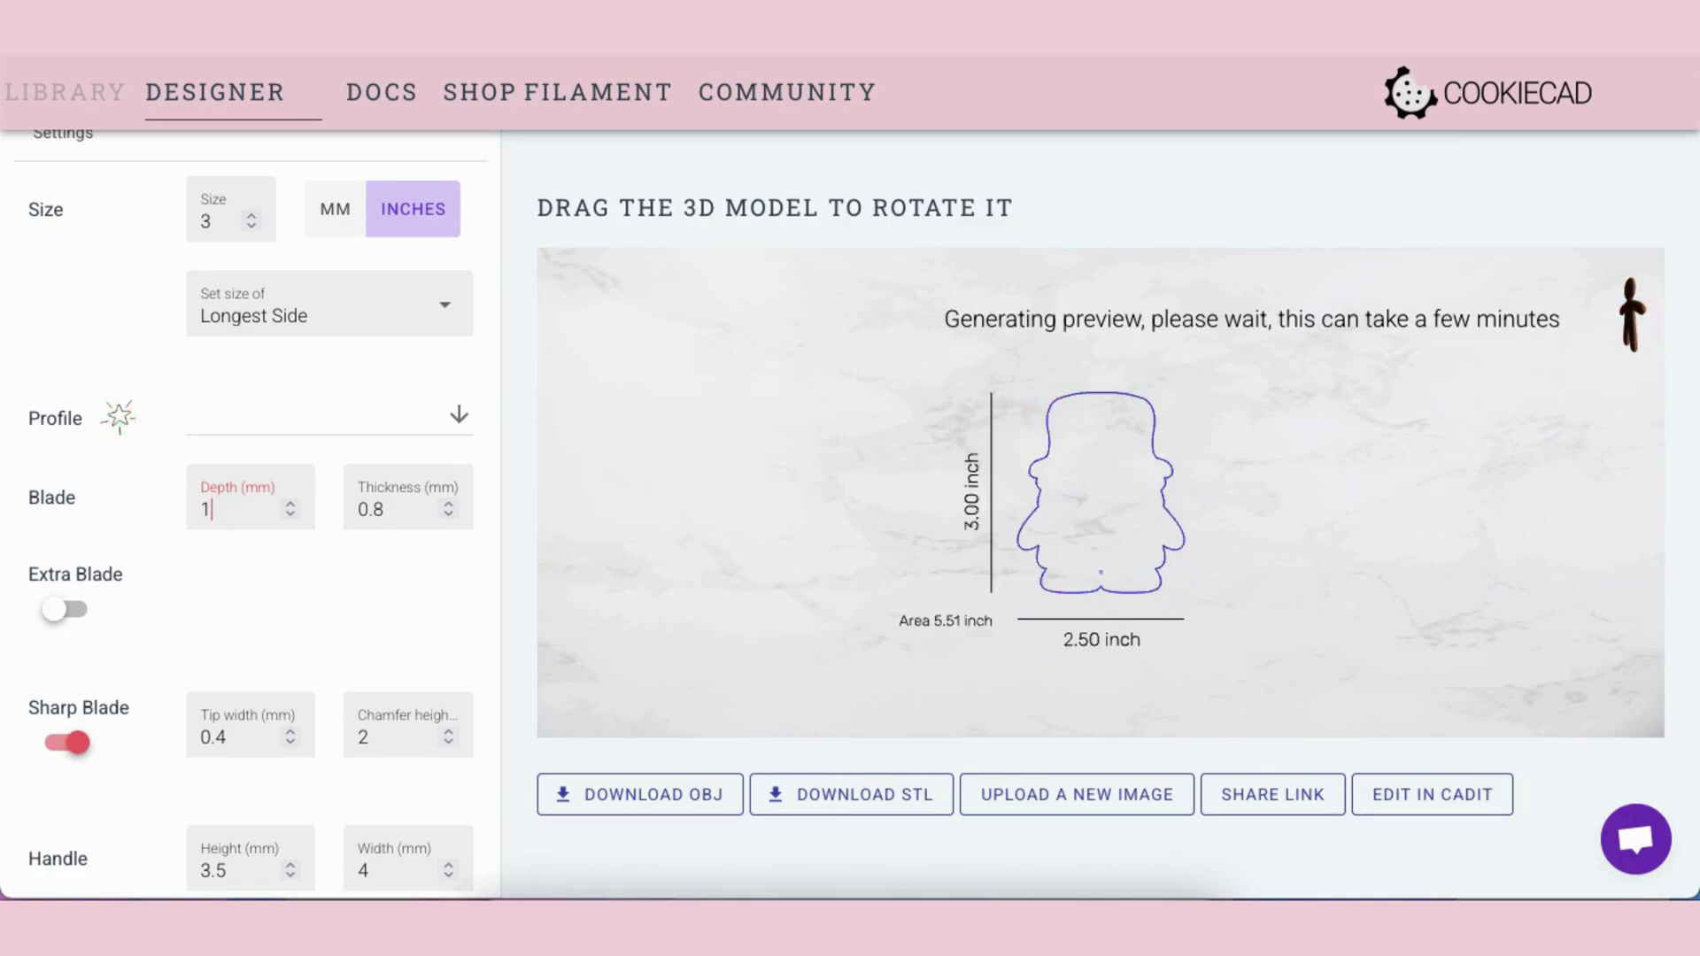
pyautogui.write('6')
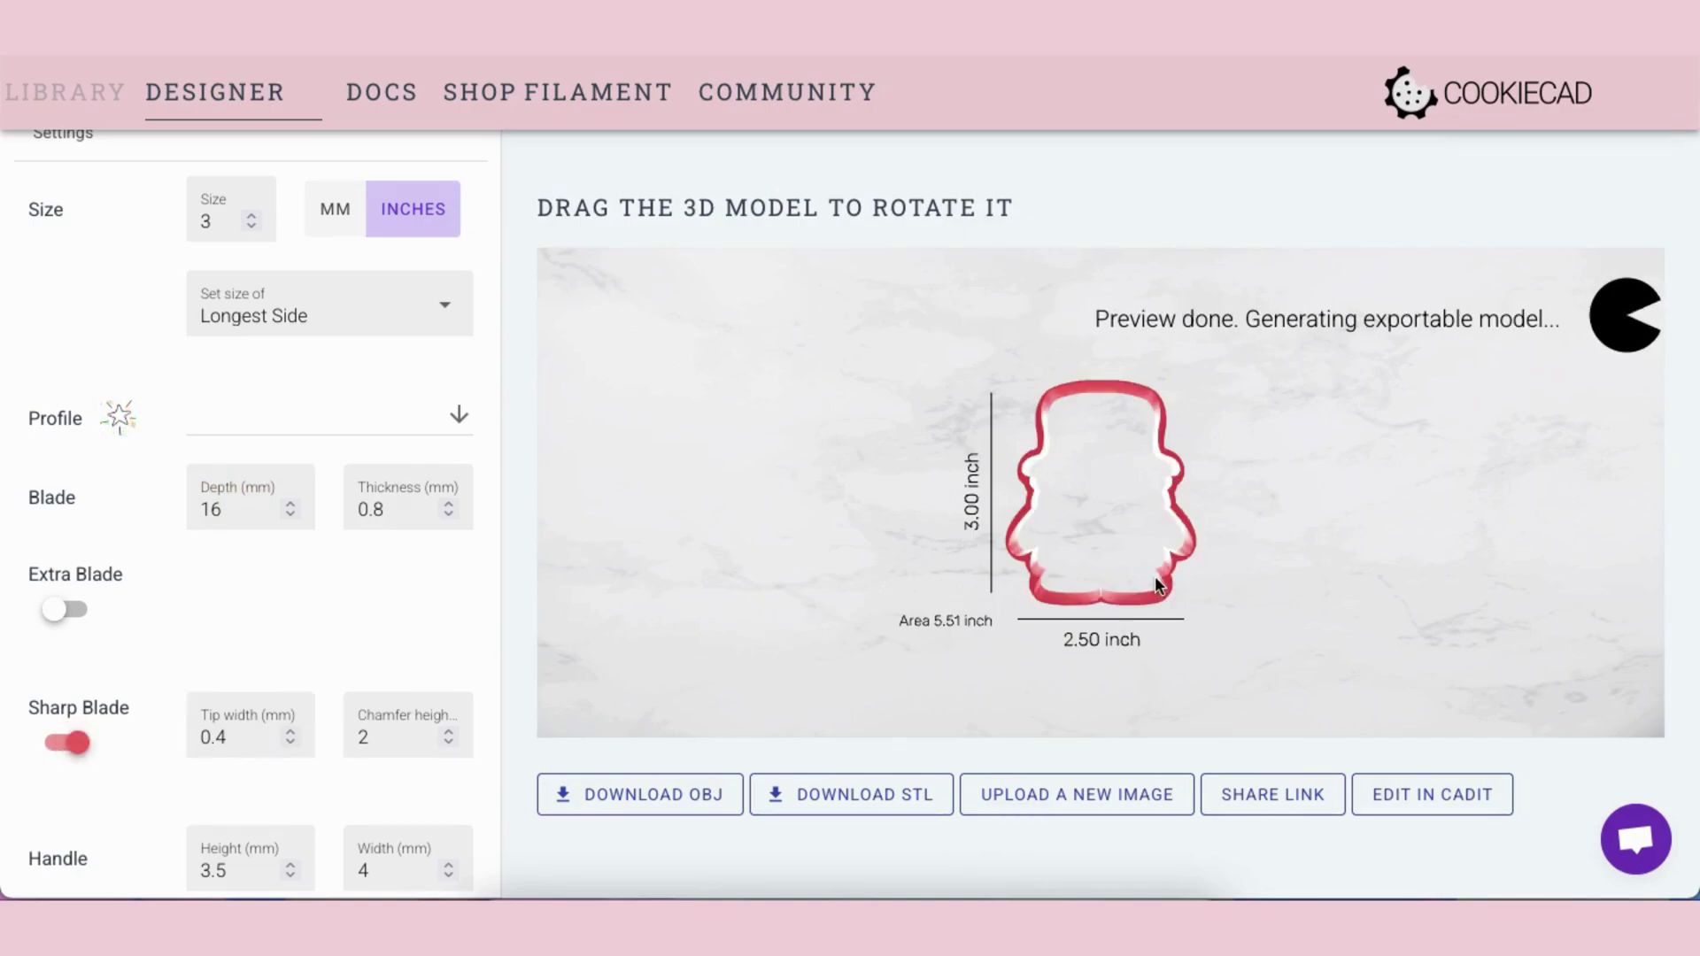
# Step: Turn off the cutter's sharp blade and enable the extra blade instead
pyautogui.moveTo(1154, 576); pyautogui.dragTo(1128, 506)
pyautogui.scroll(5, 1048, 474)
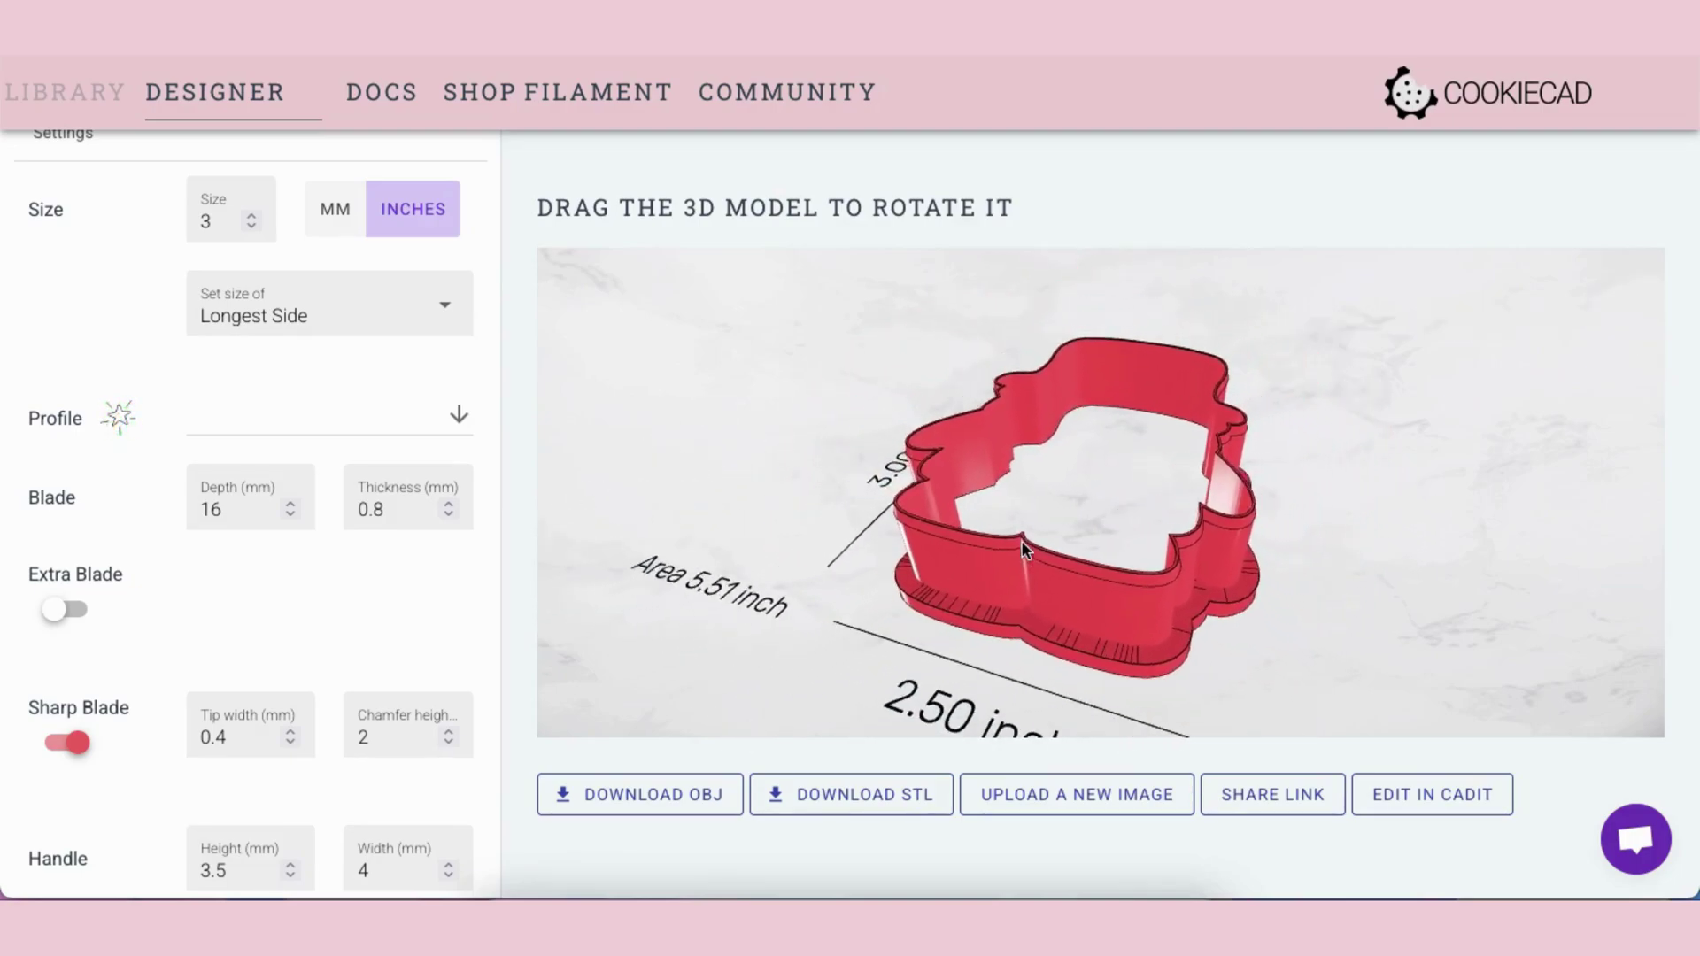
pyautogui.click(65, 746)
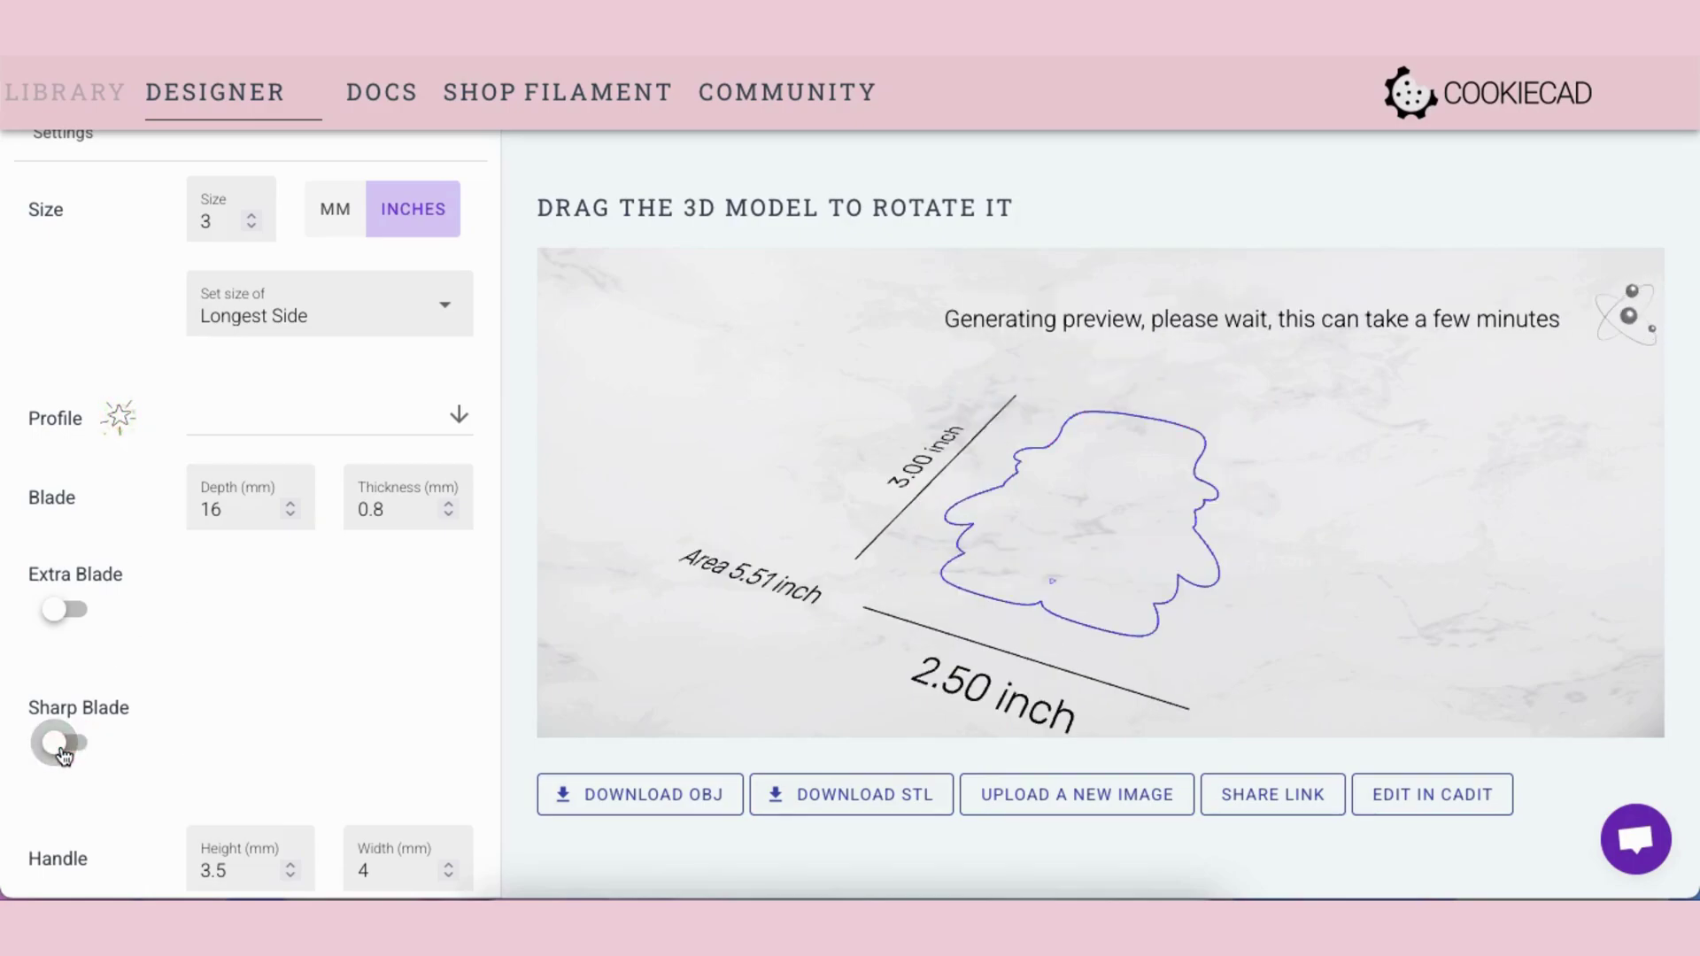
pyautogui.click(71, 612)
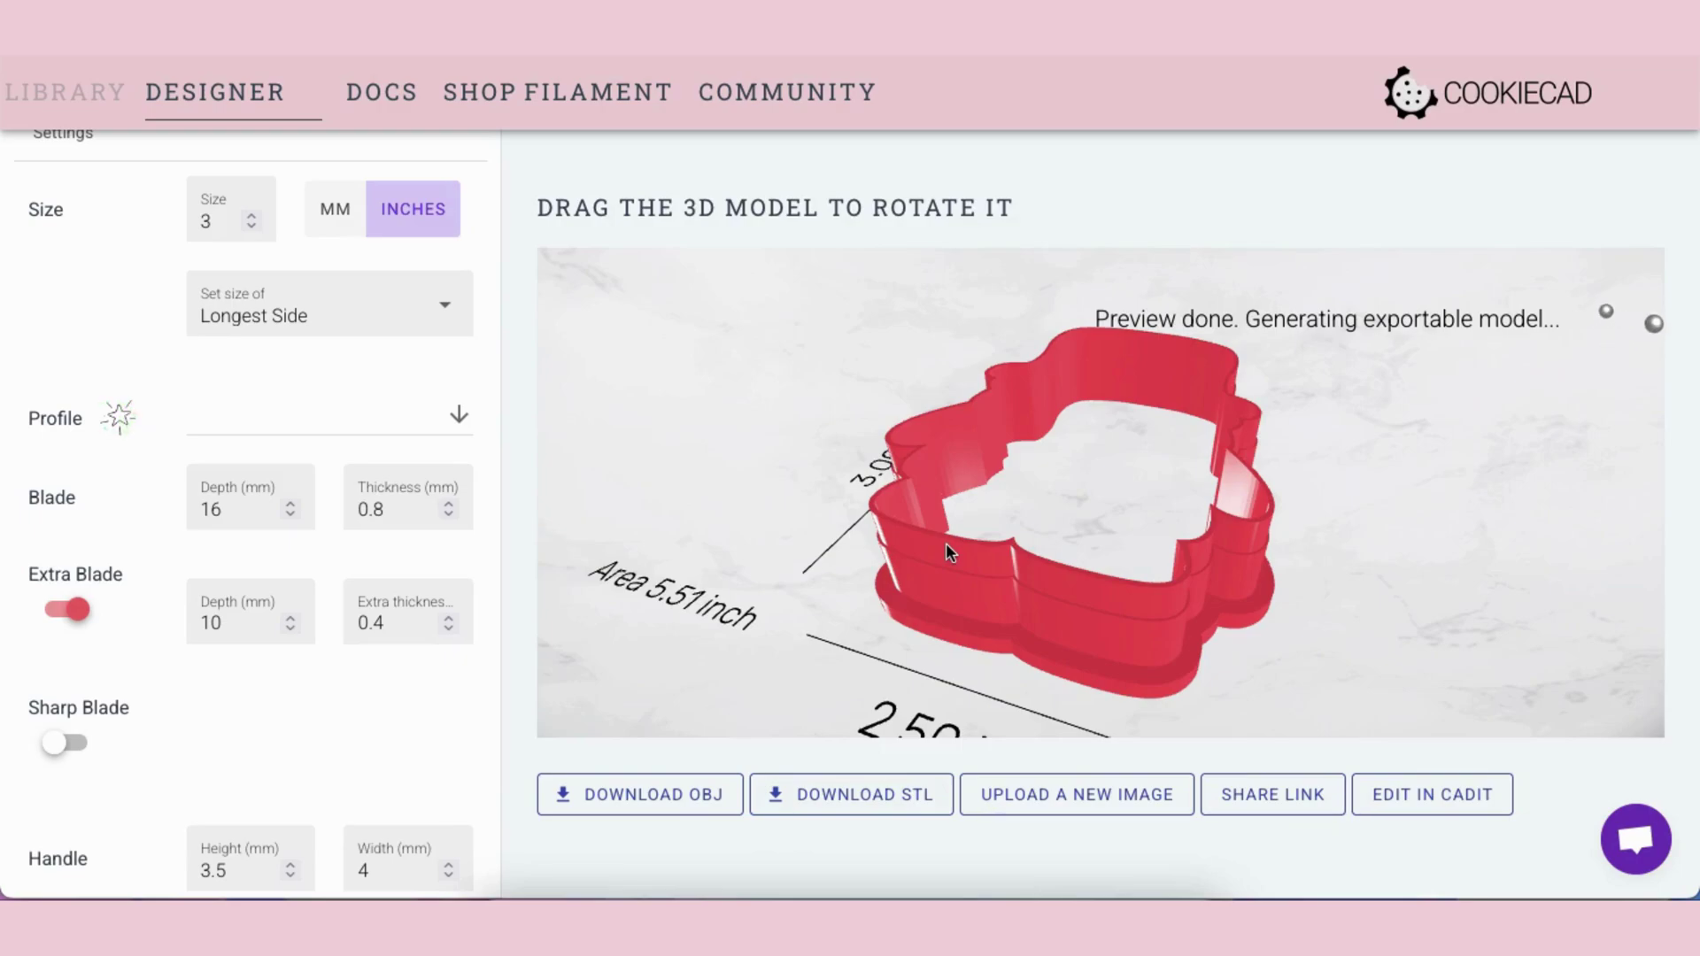
# Step: Set the extra blade's depth to 11 mm
pyautogui.click(242, 626)
pyautogui.press('BackSpace')
pyautogui.write('1')
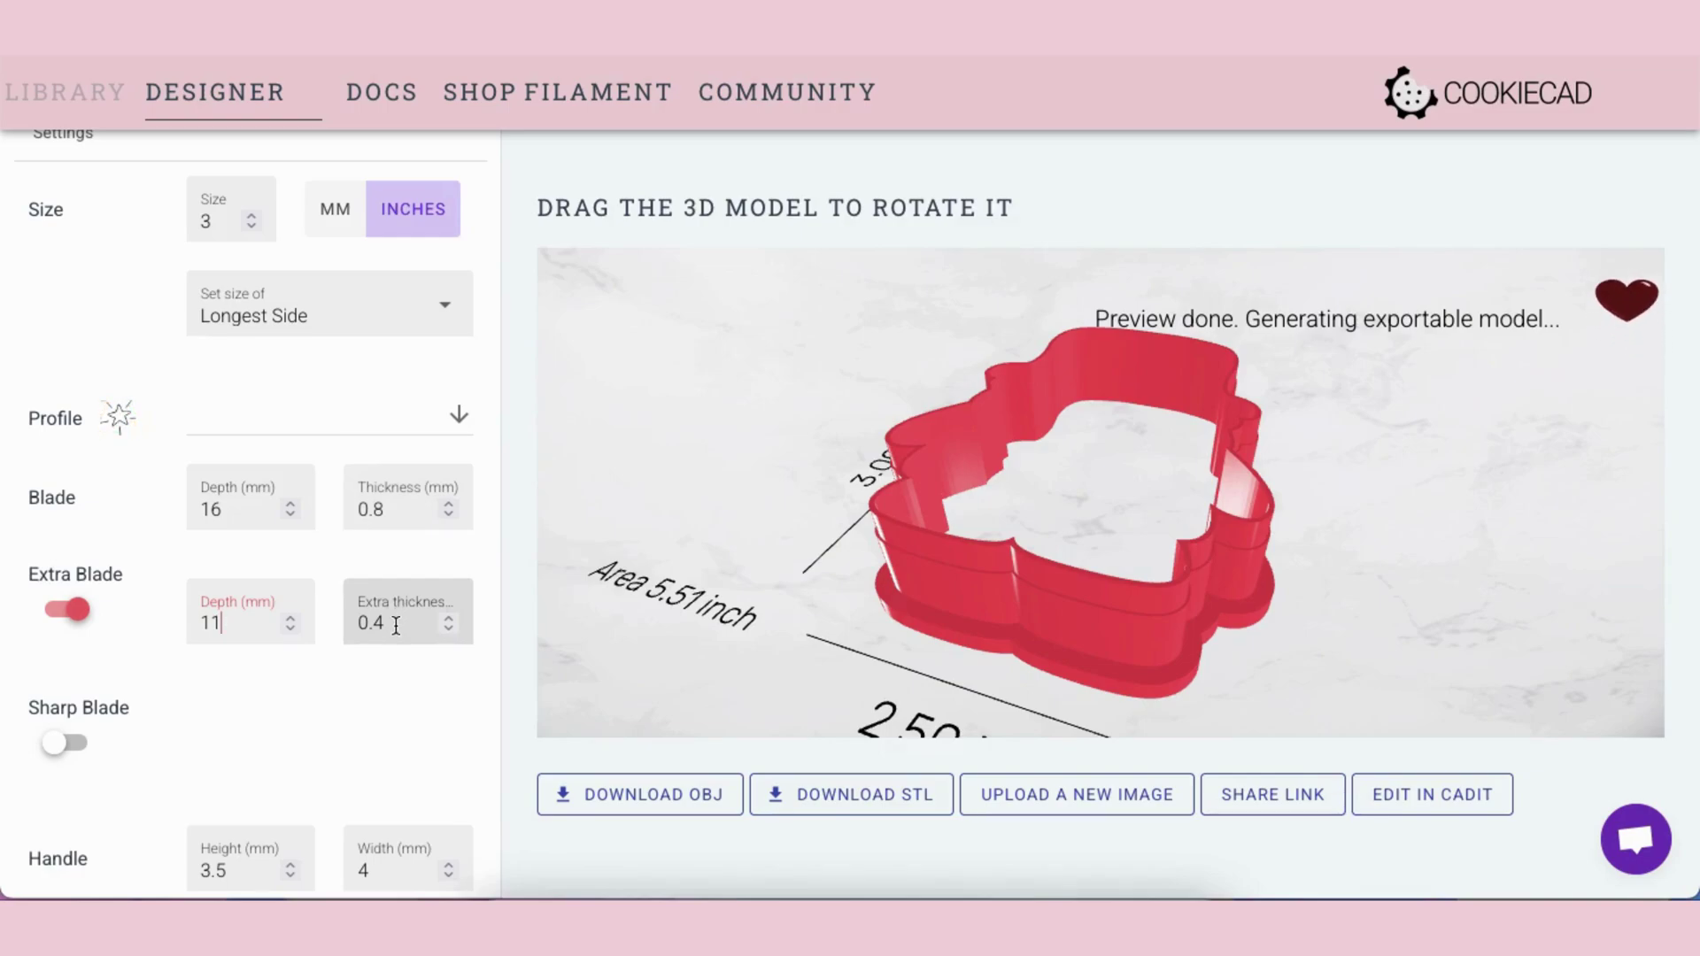
# Step: Download the finished gnome cutter as an STL and open the file in Bambu Studio, declining the software update
pyautogui.scroll(-2, 394, 623)
pyautogui.scroll(-3, 395, 623)
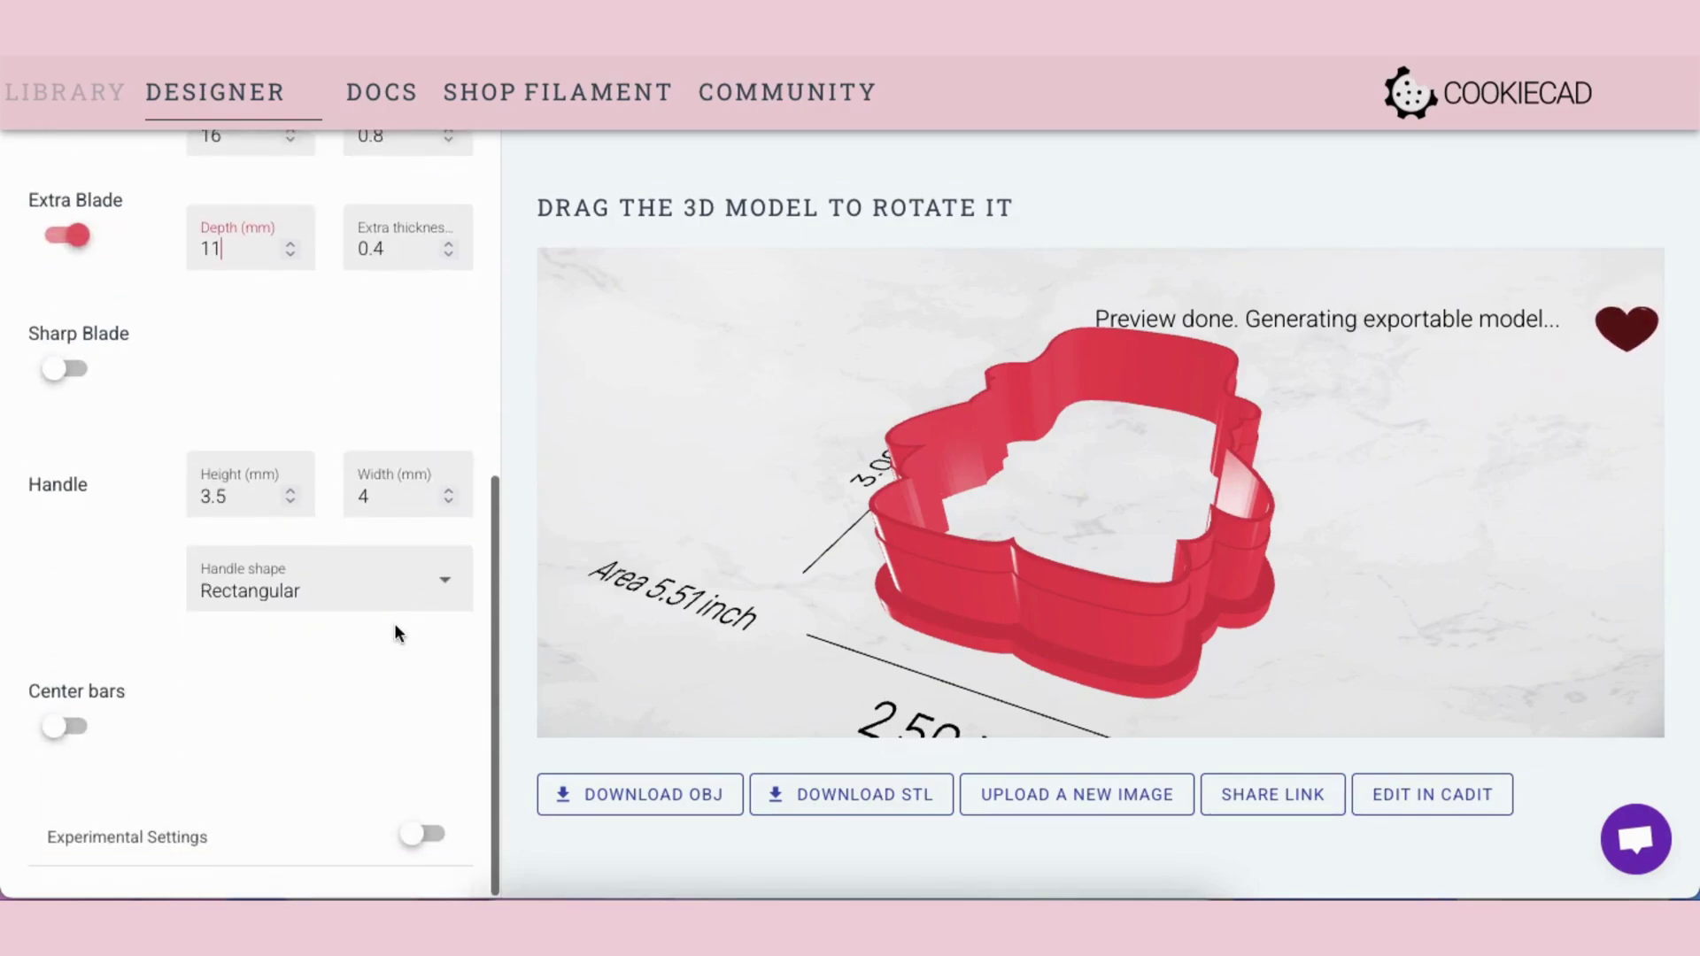
pyautogui.scroll(4, 395, 623)
pyautogui.scroll(4, 395, 623)
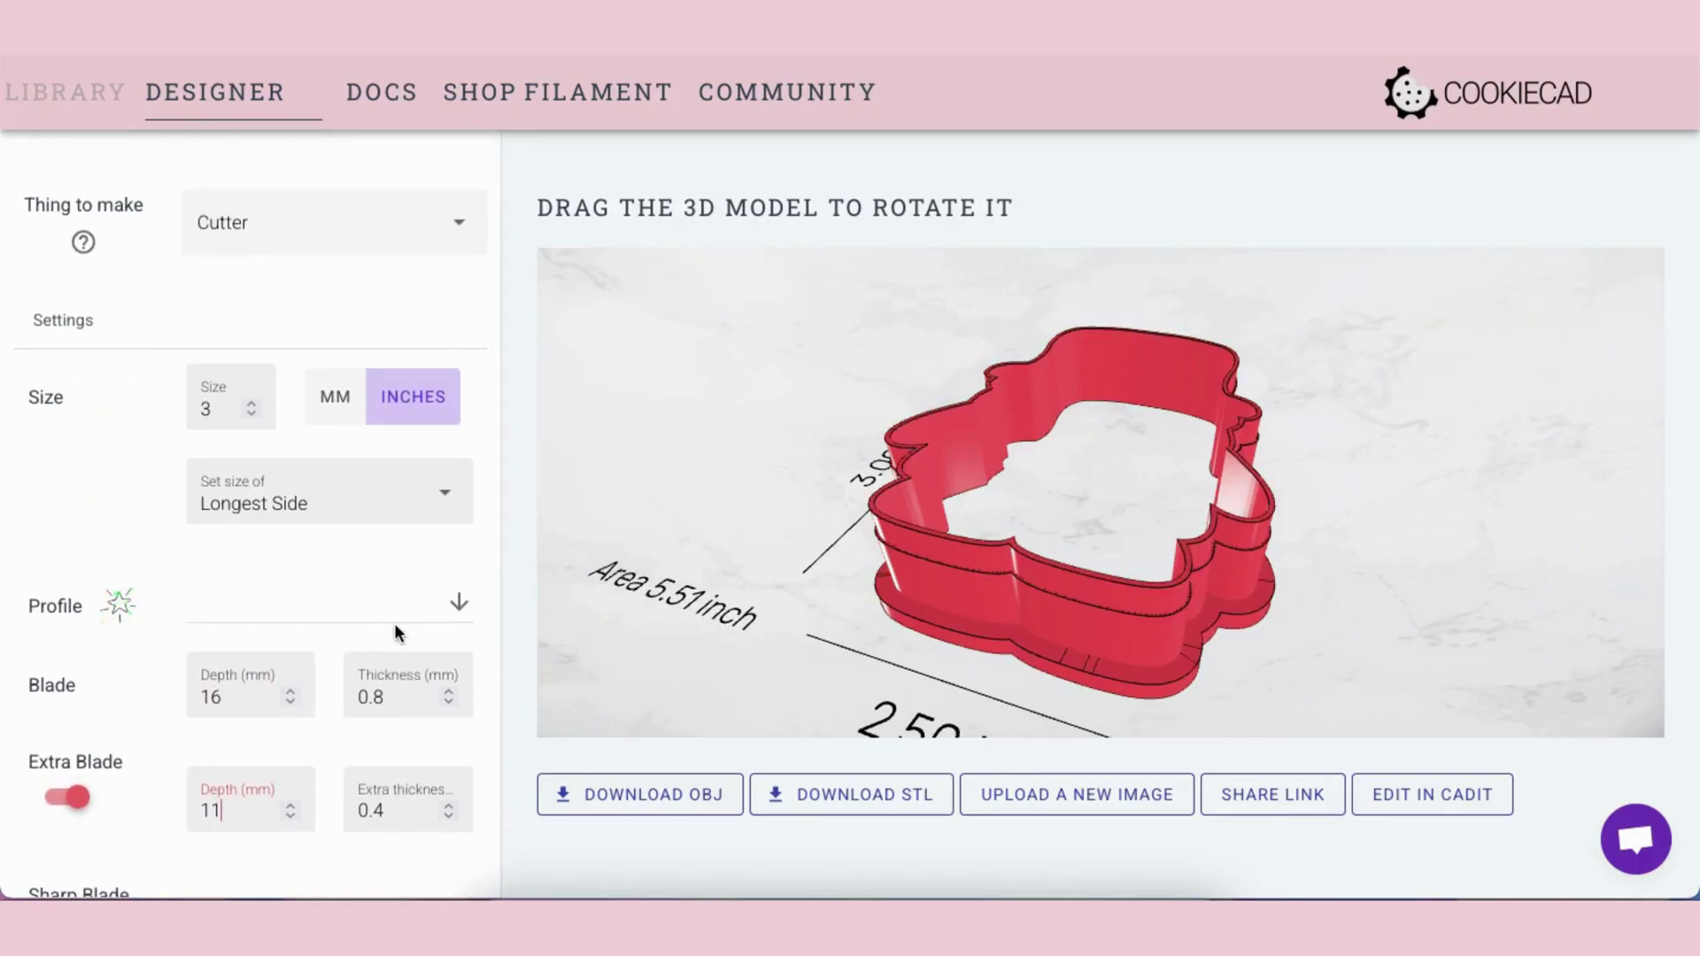
pyautogui.click(854, 805)
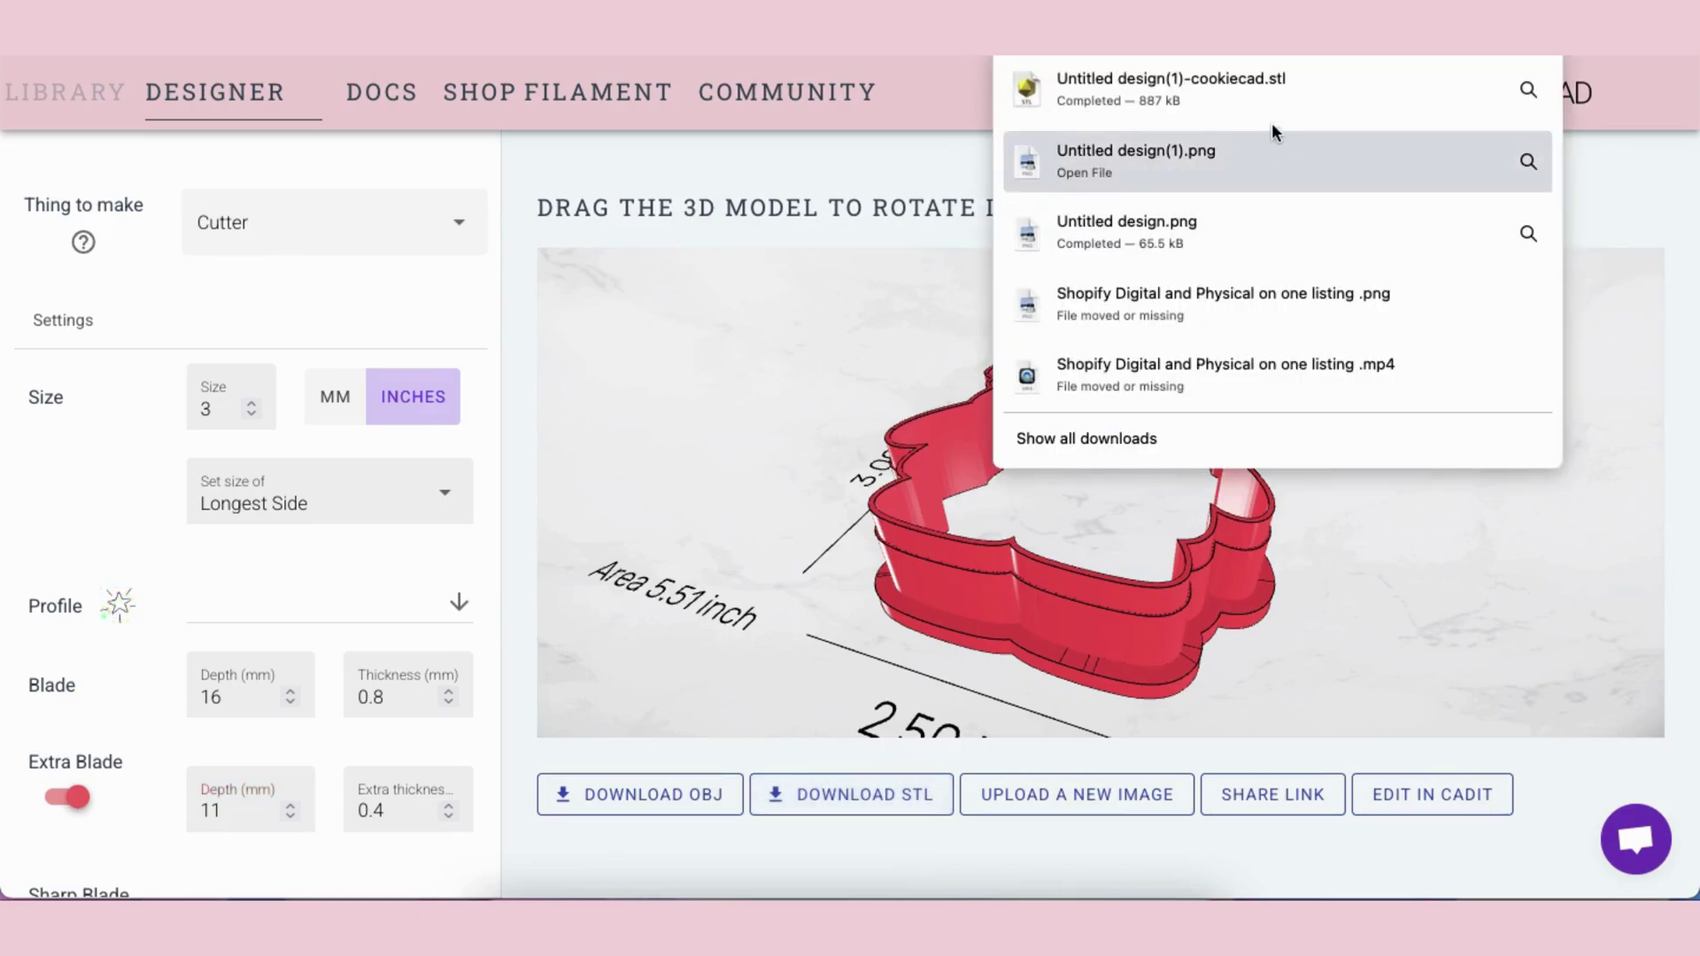
pyautogui.click(1260, 97)
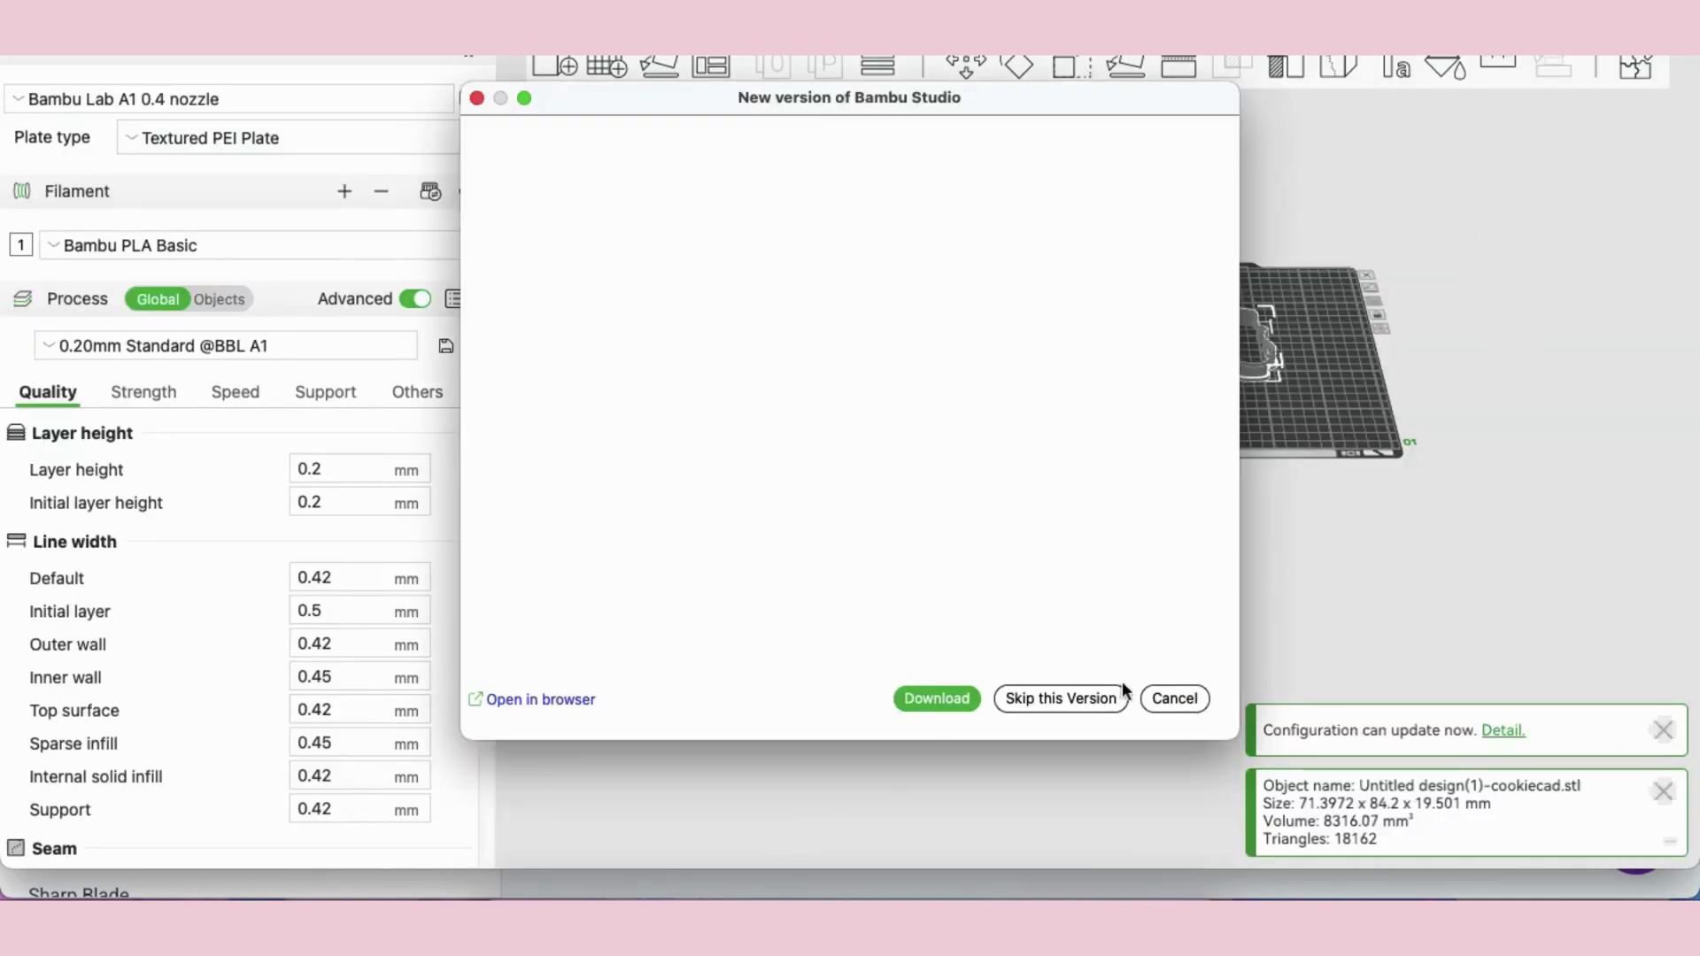
pyautogui.click(1165, 697)
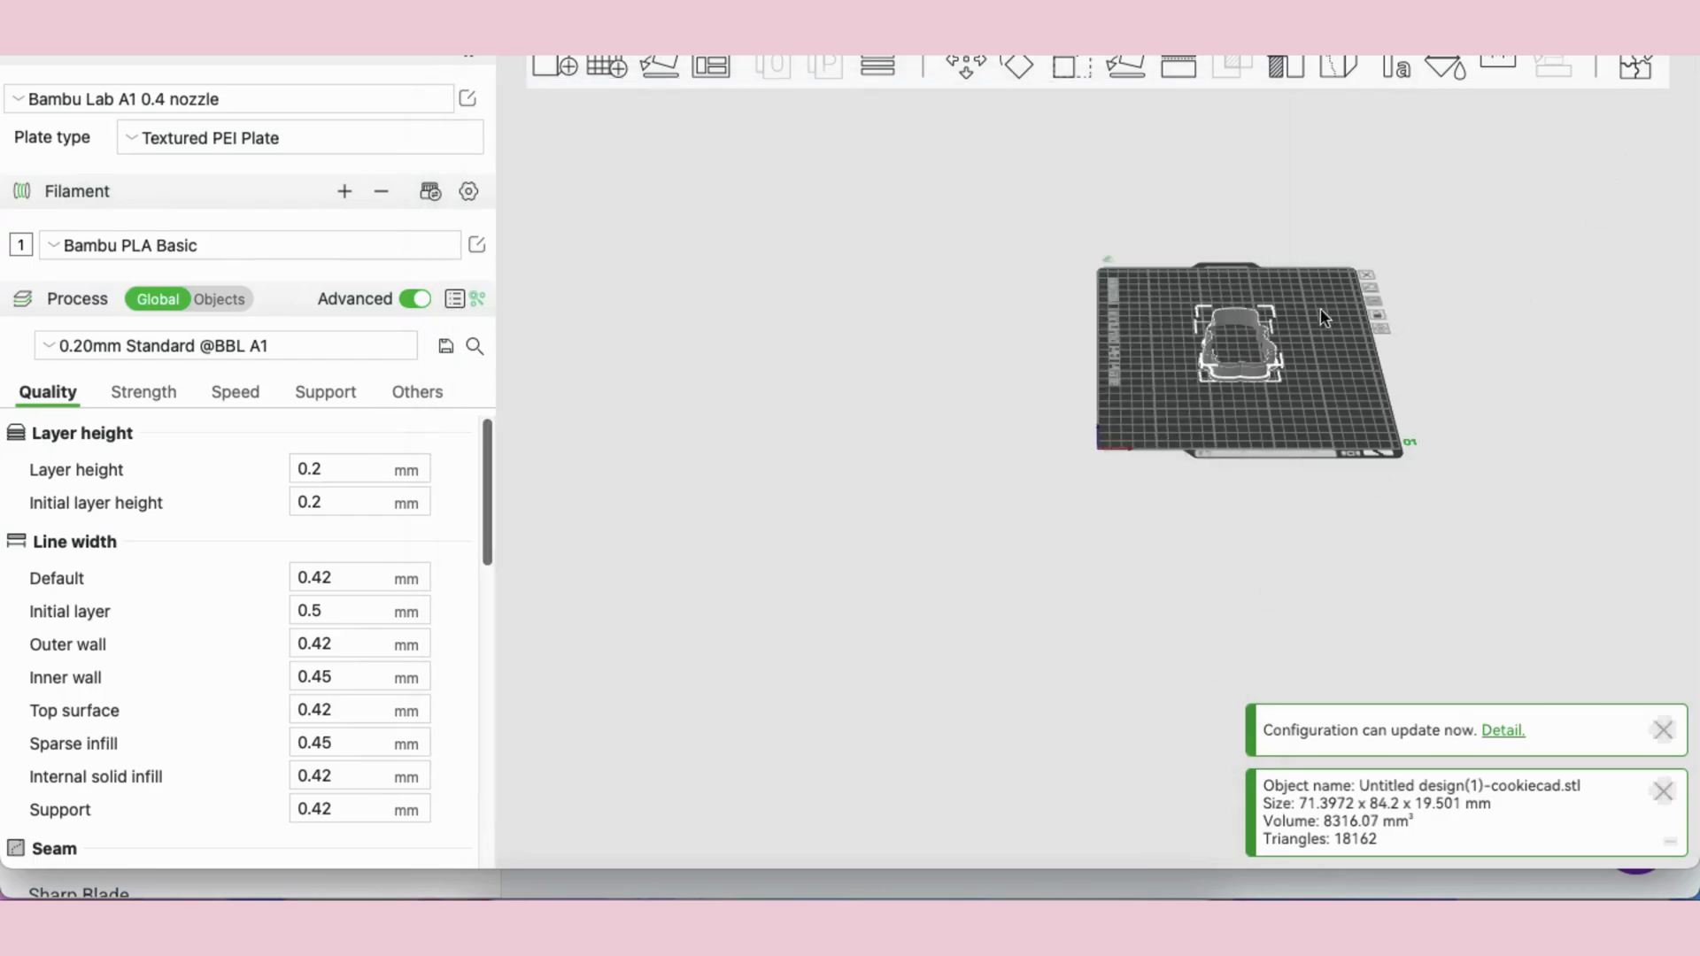
# Step: Examine the gnome cutter on the build plate from several angles and distances
pyautogui.scroll(5, 1282, 300)
pyautogui.scroll(-2, 1281, 301)
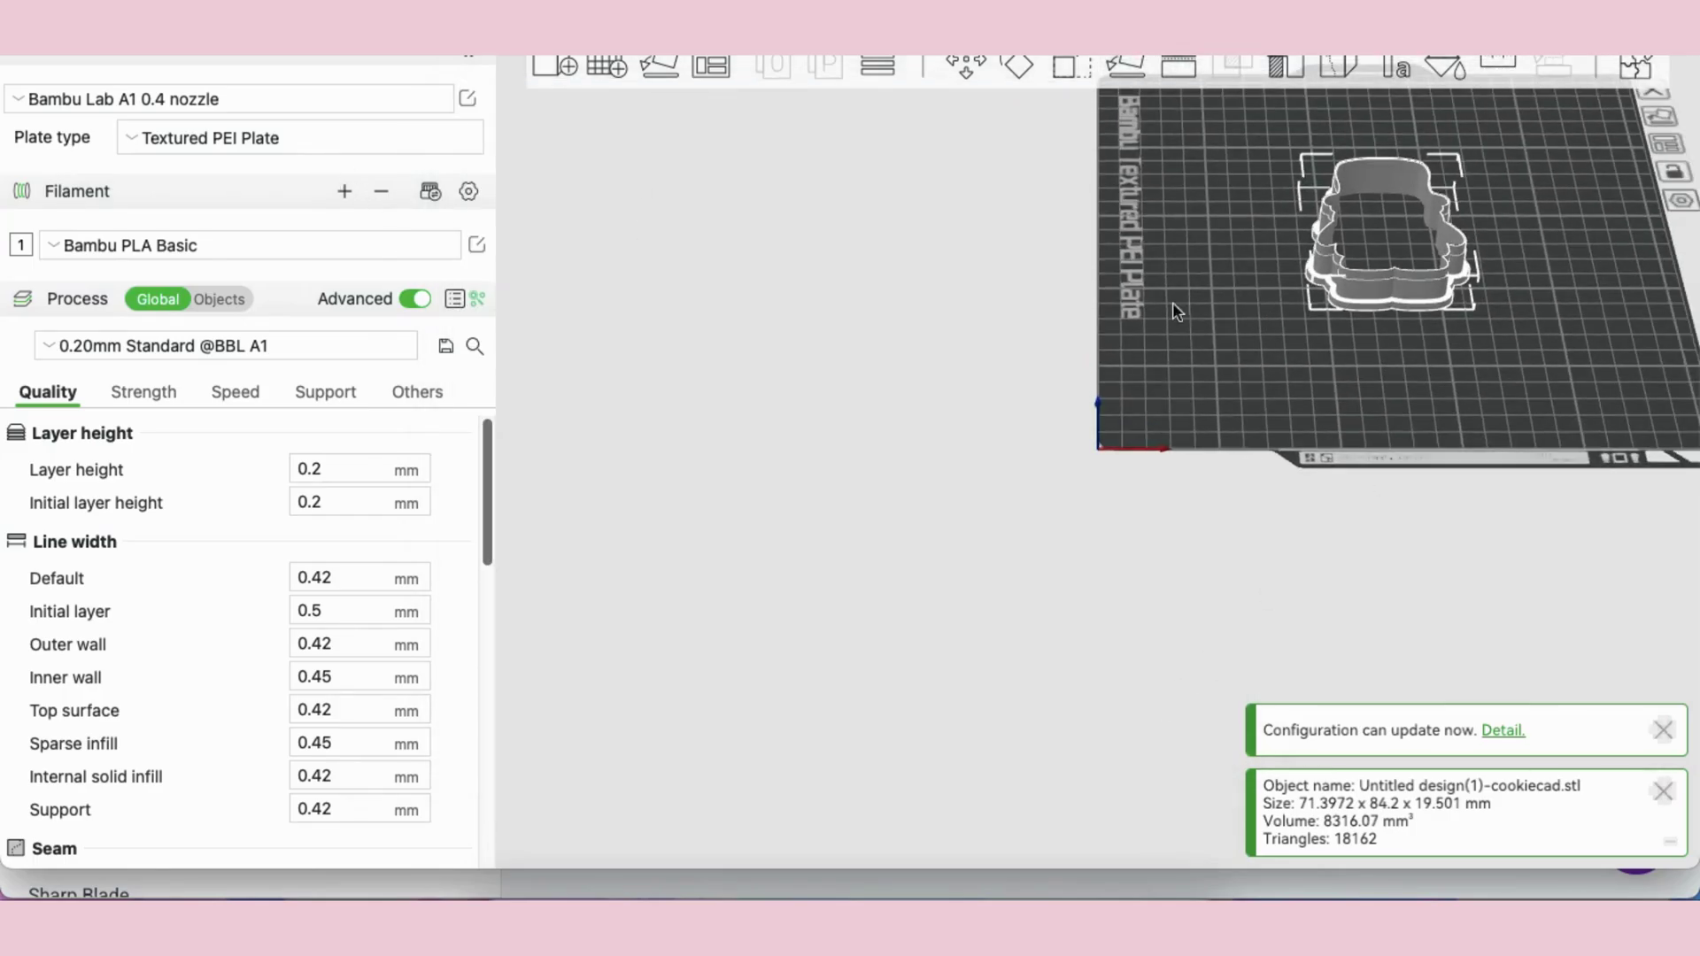
pyautogui.moveTo(1563, 323); pyautogui.dragTo(1549, 383)
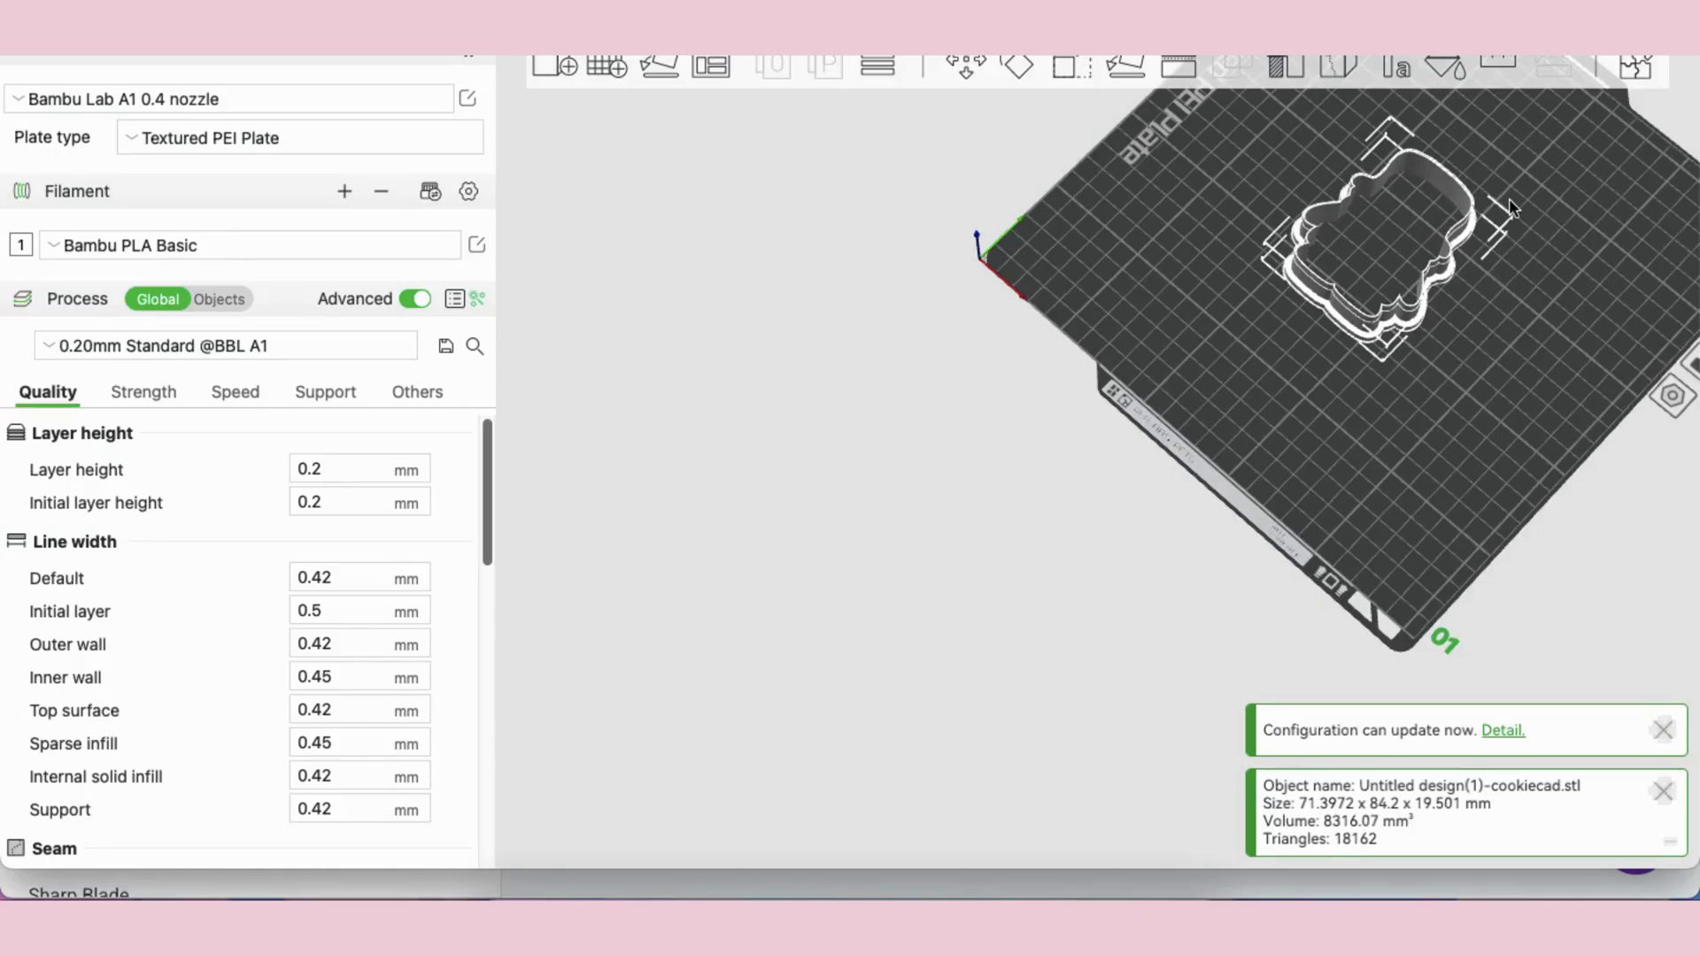
pyautogui.moveTo(1505, 217); pyautogui.dragTo(1419, 158)
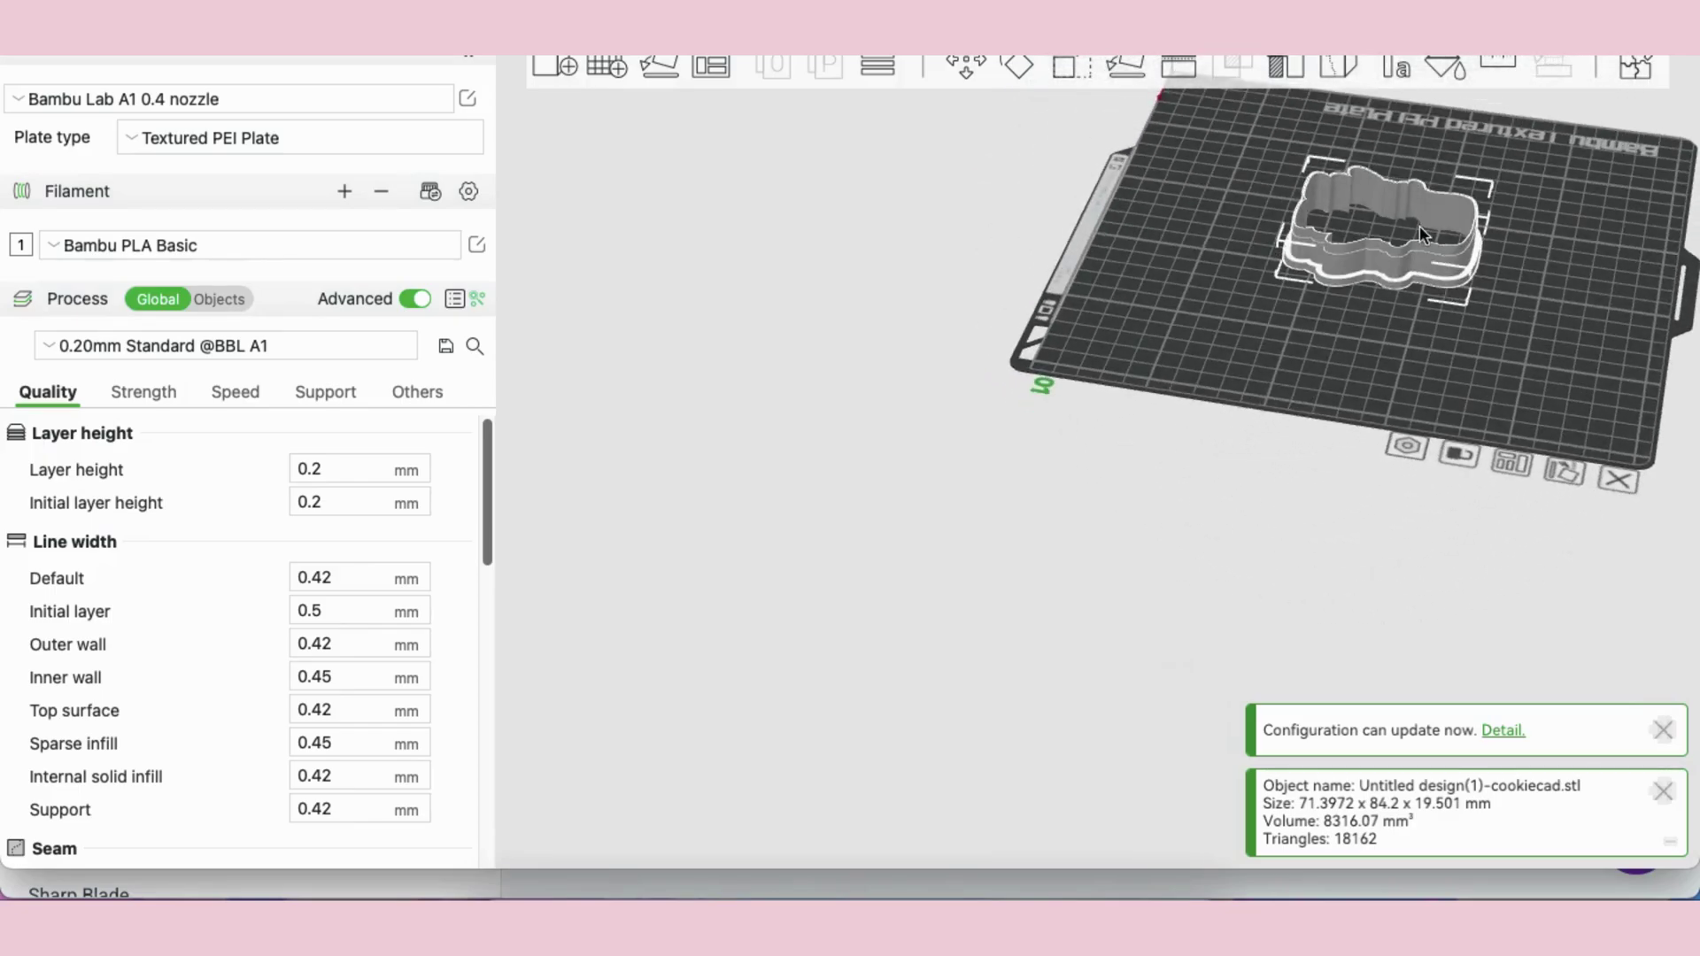
pyautogui.scroll(3, 1420, 225)
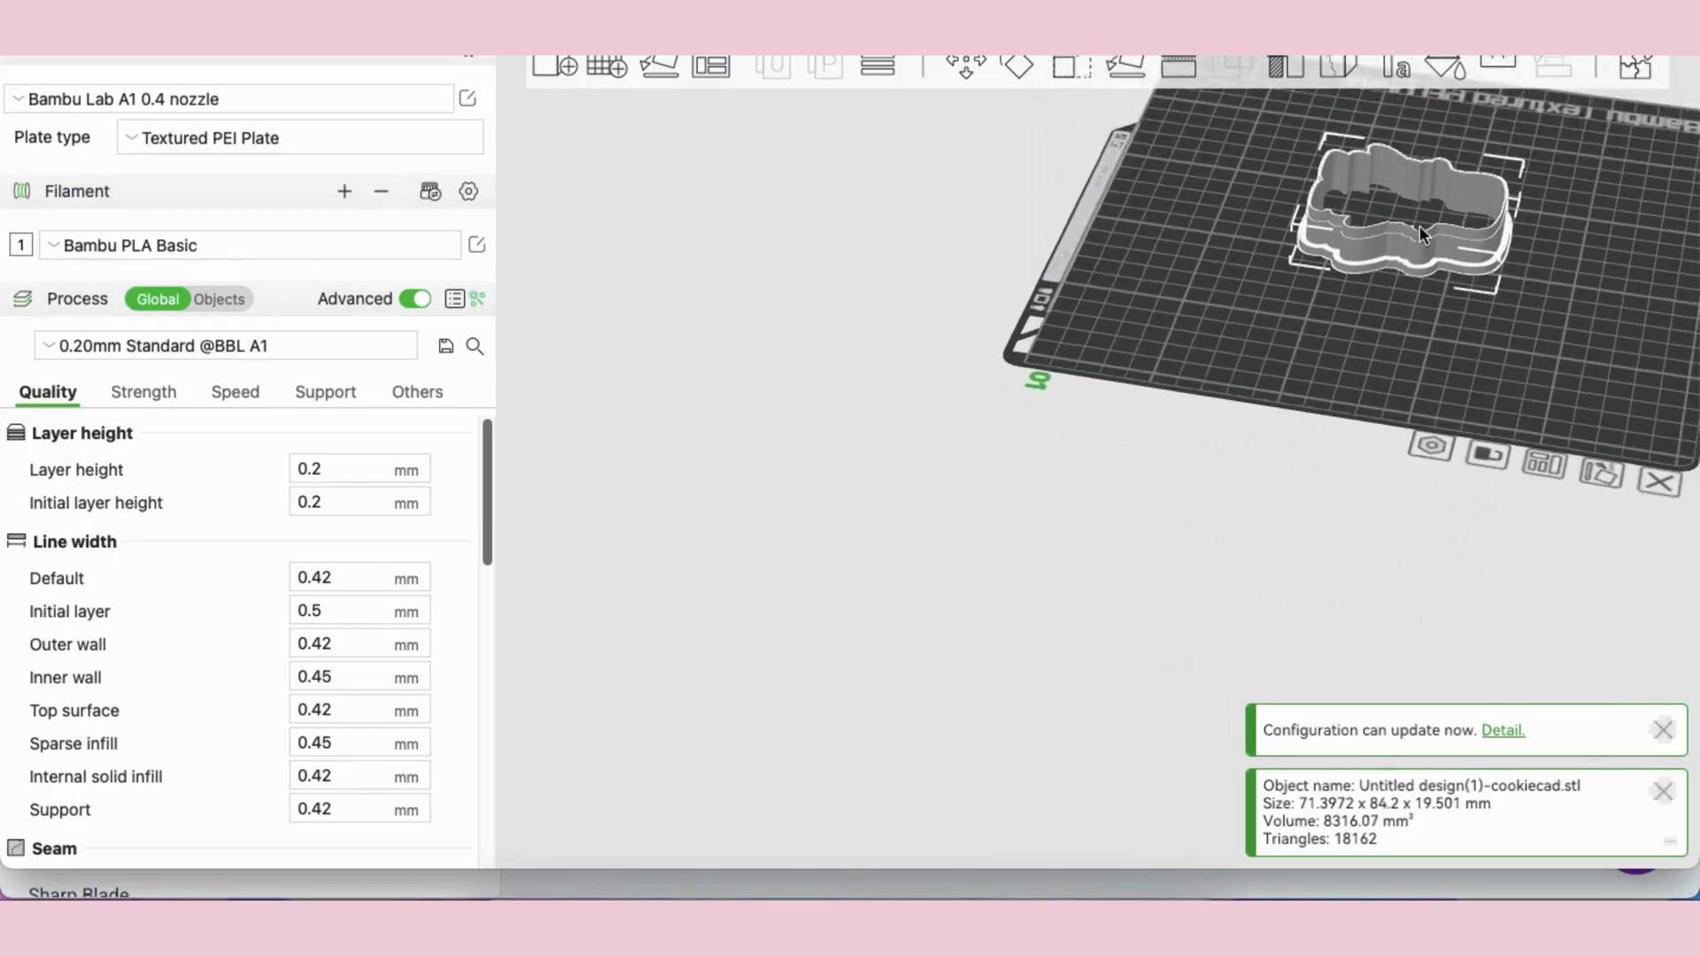
pyautogui.scroll(-4, 1419, 225)
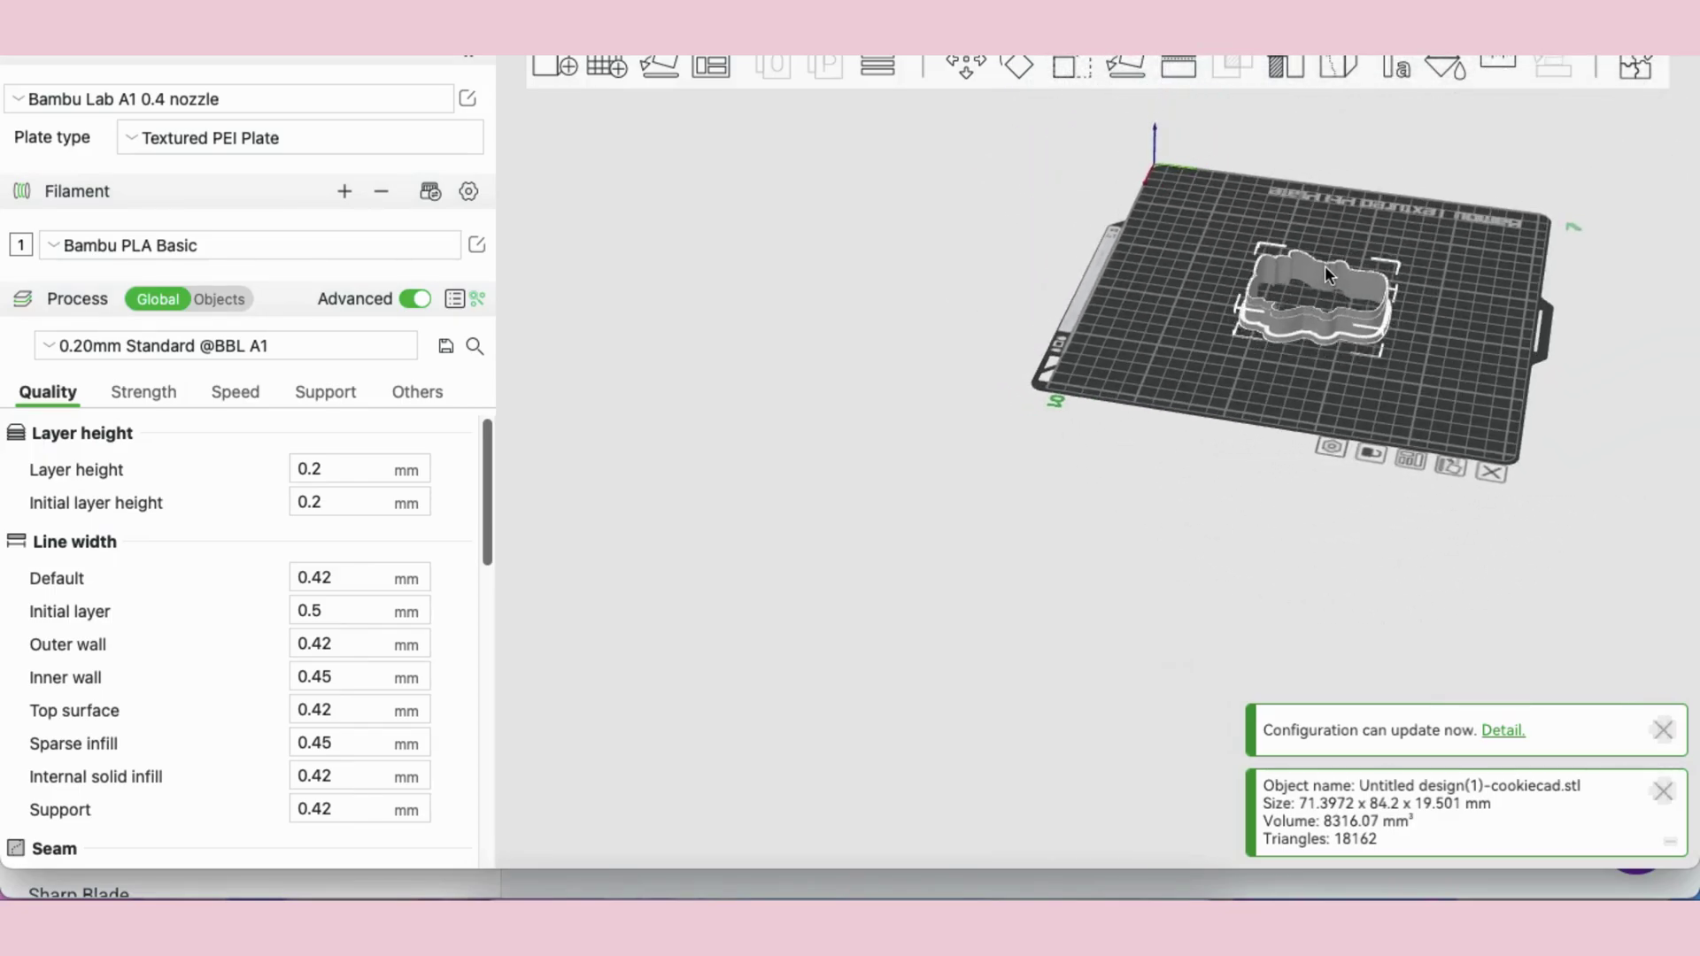
pyautogui.moveTo(1325, 267); pyautogui.dragTo(1330, 262)
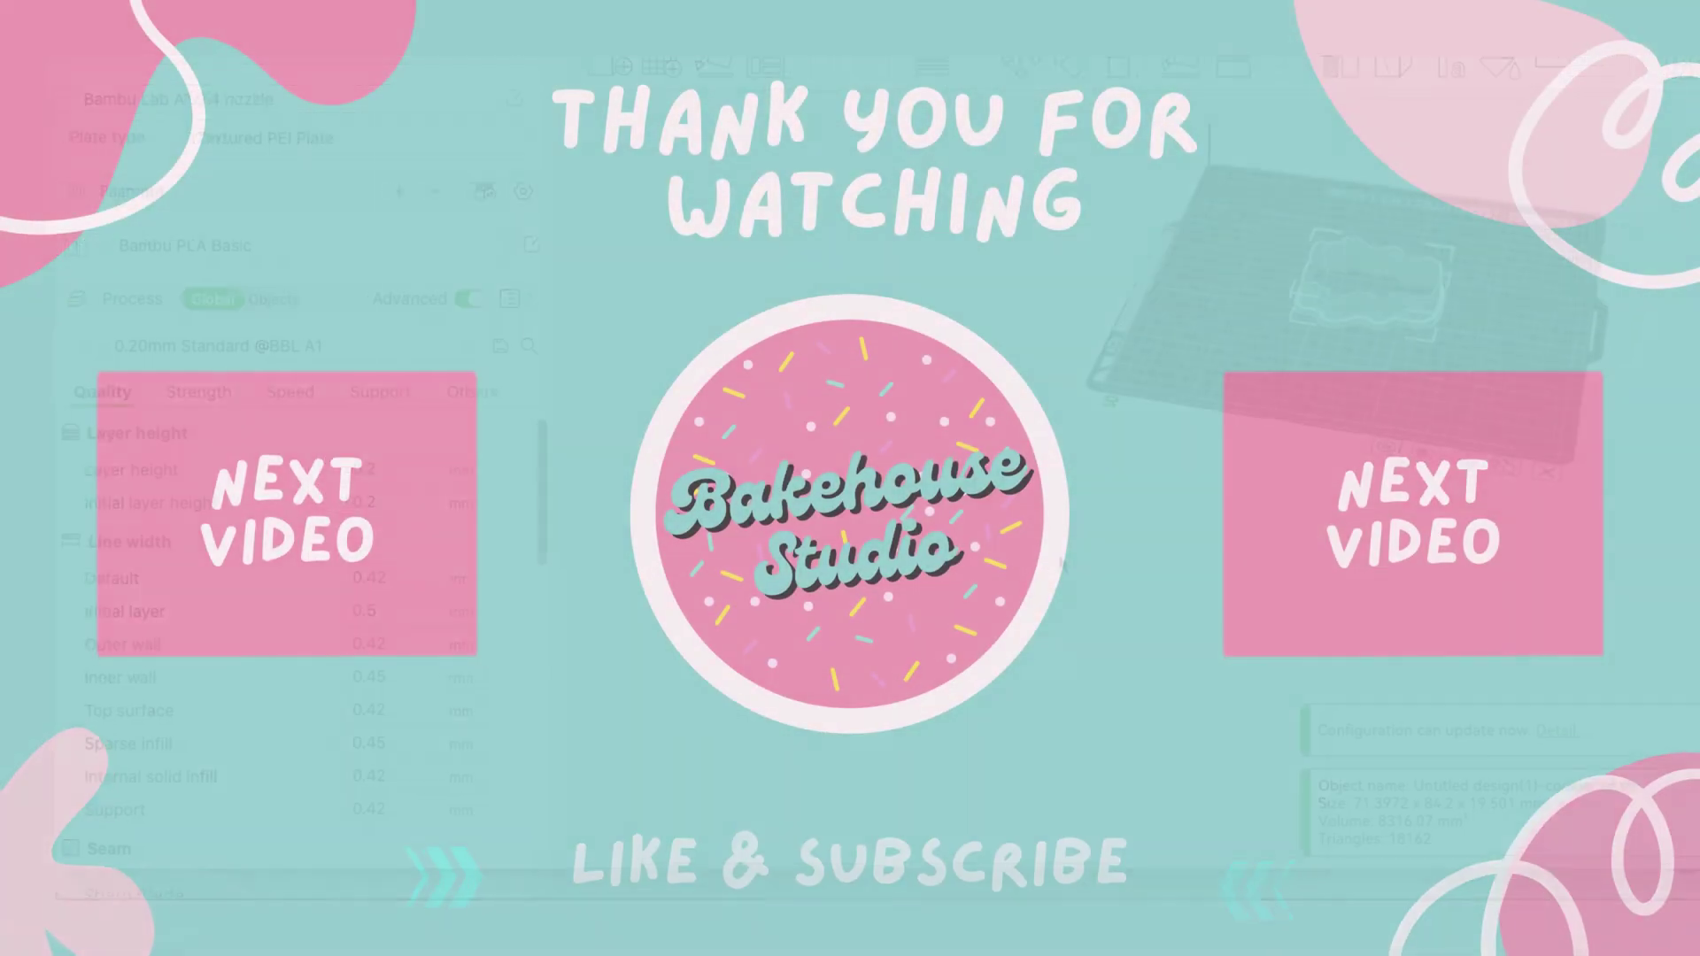